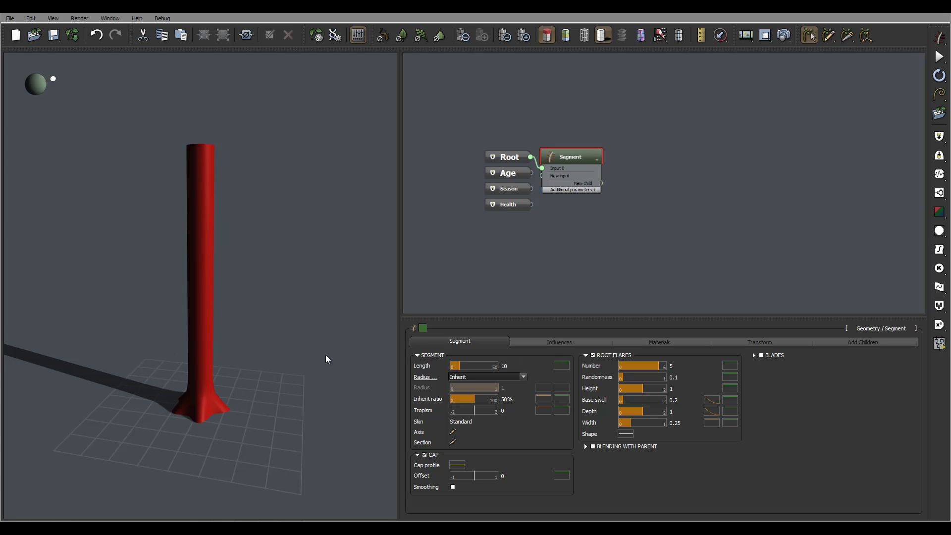
Add a second Segment component to the graph and connect it as a child of the trunk segment.
mouse_move(325, 354)
left_mouse_down()
mouse_move(204, 361)
mouse_move(205, 322)
mouse_move(286, 355)
mouse_move(330, 353)
left_mouse_up()
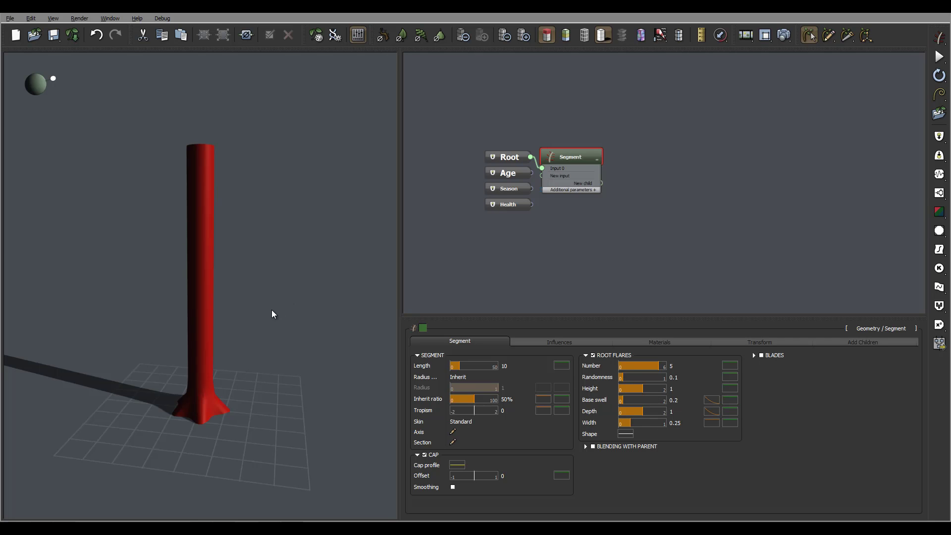
mouse_move(237, 388)
left_mouse_down()
mouse_move(276, 386)
mouse_move(227, 388)
left_mouse_up()
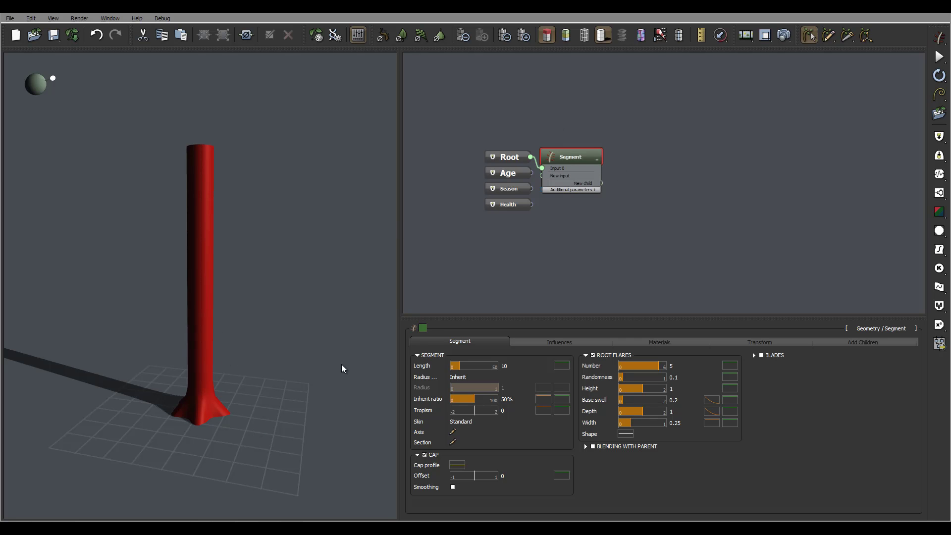
left_click(687, 167)
right_click(687, 168)
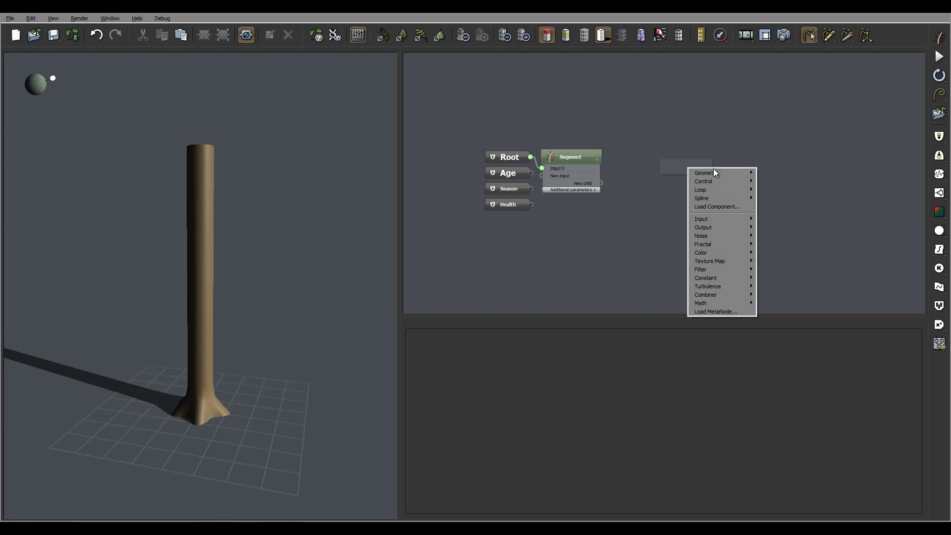
mouse_move(712, 172)
left_click(660, 173)
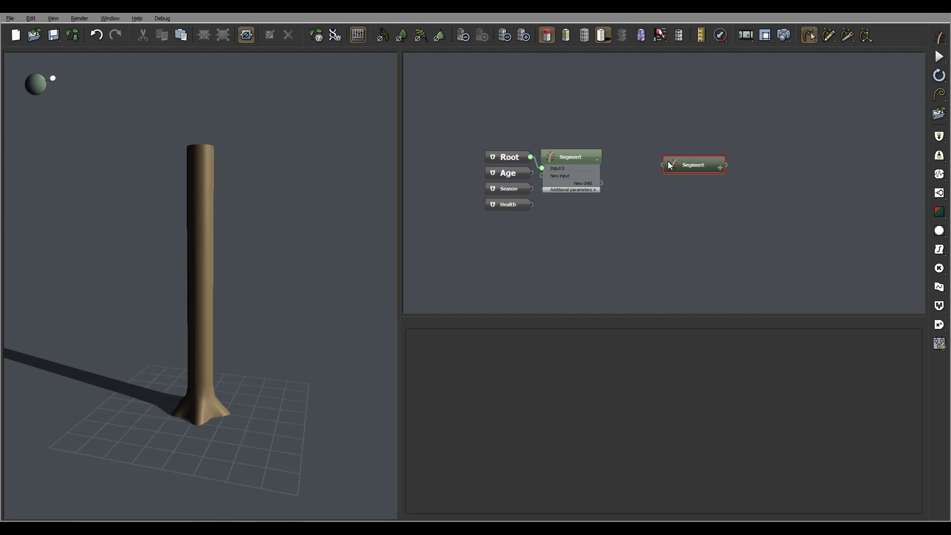
left_click_drag(663, 165, 594, 188)
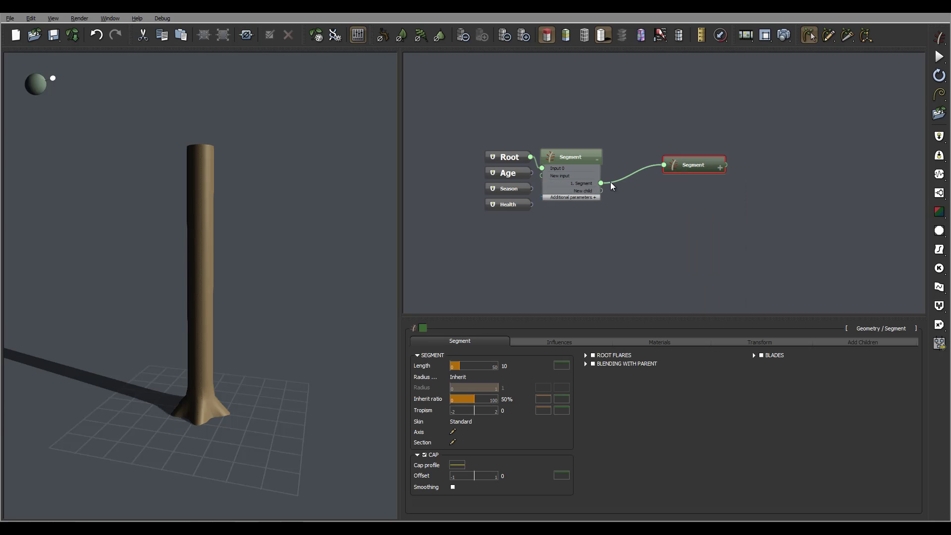
left_click_drag(196, 269, 127, 140)
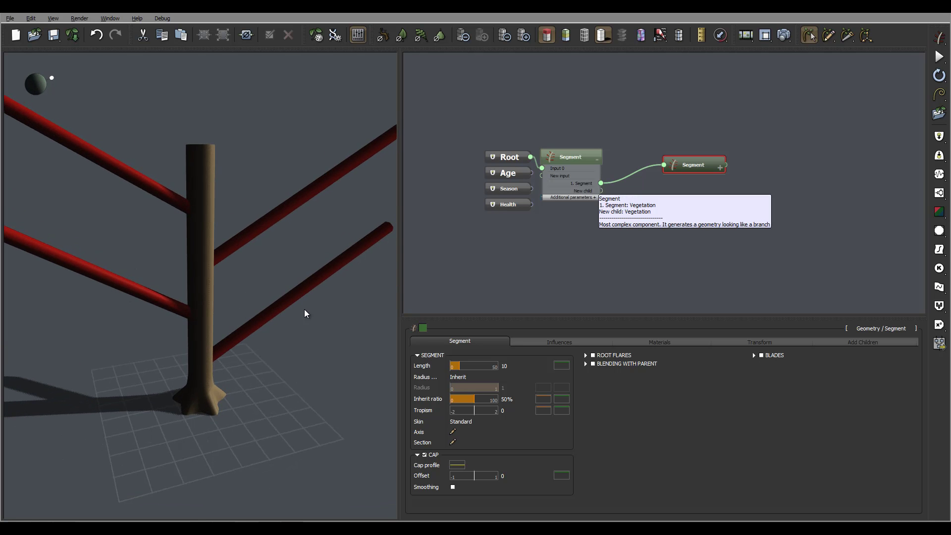
Turn off the root flares on the trunk segment.
left_click_drag(304, 313, 192, 197)
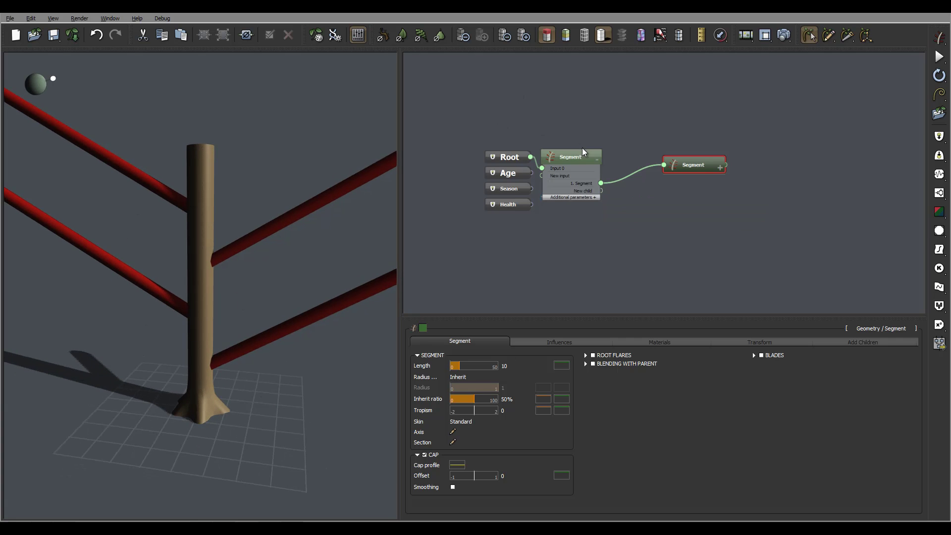
left_click(593, 355)
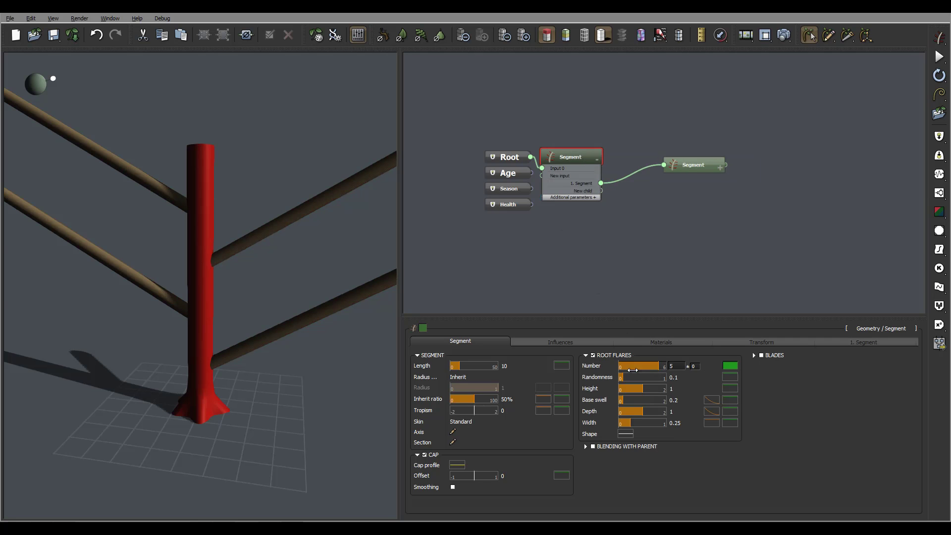
left_click(593, 355)
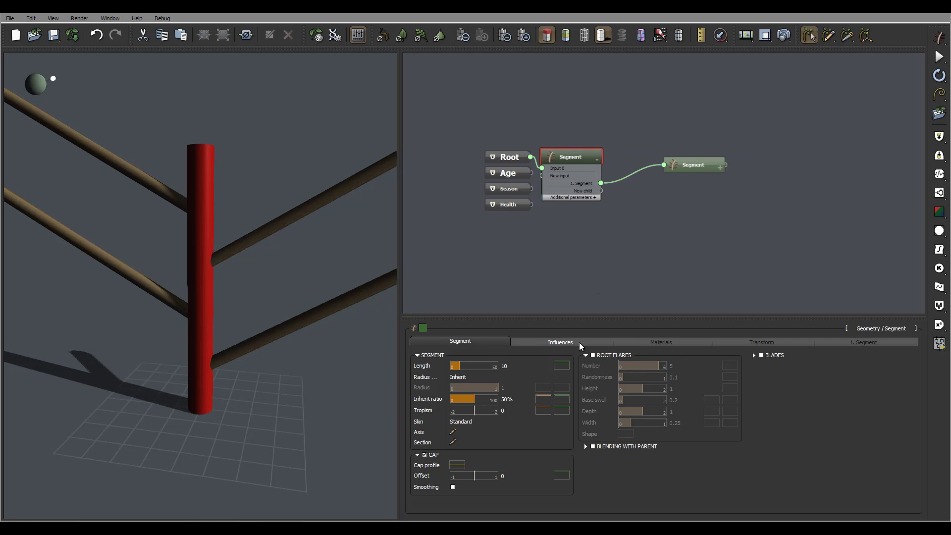
In the trunk's child segment distribution, set End to 0.4.
left_click(864, 343)
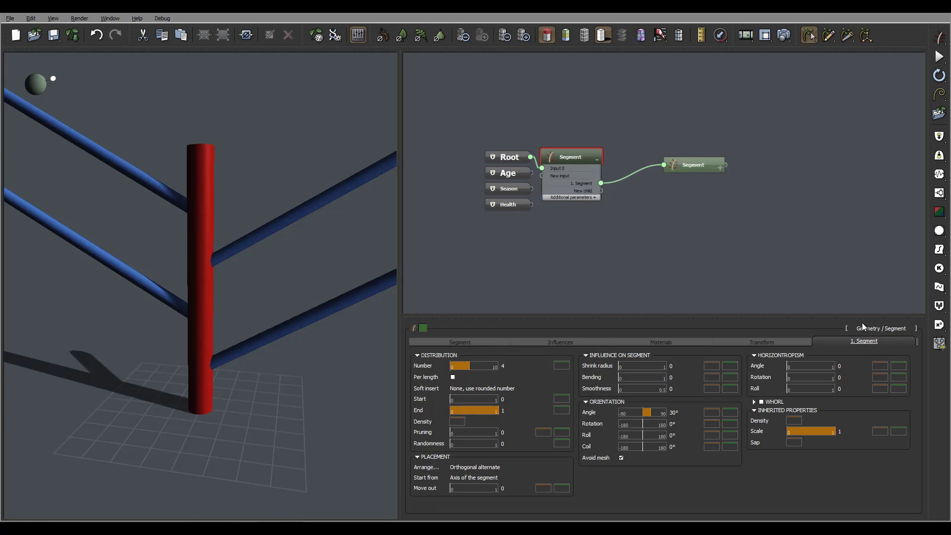
left_click(517, 365)
left_click(671, 425)
double_click(511, 411)
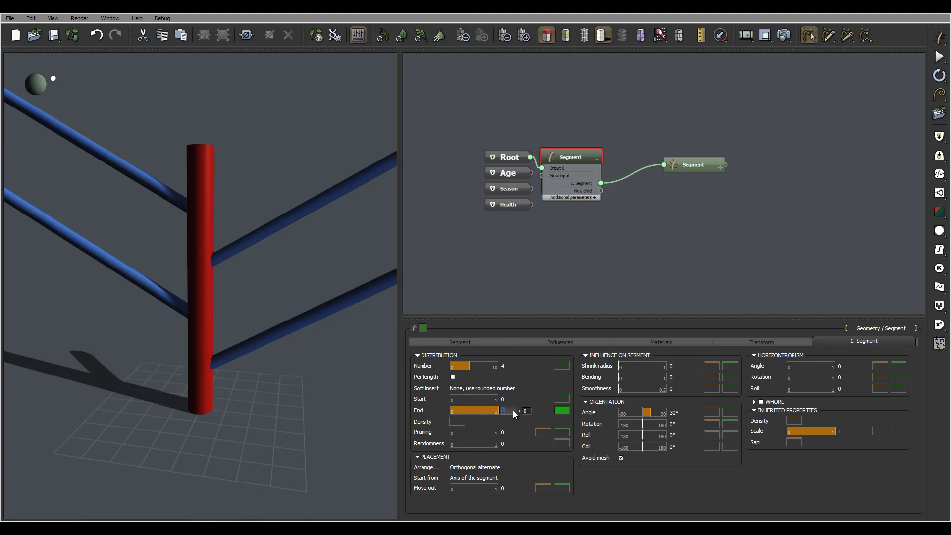
left_click_drag(488, 410, 465, 411)
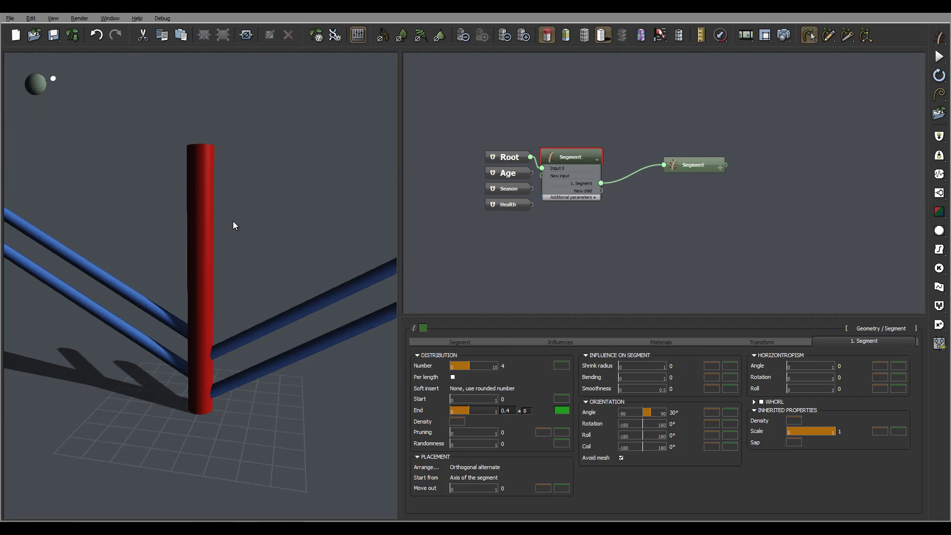
double_click(514, 411)
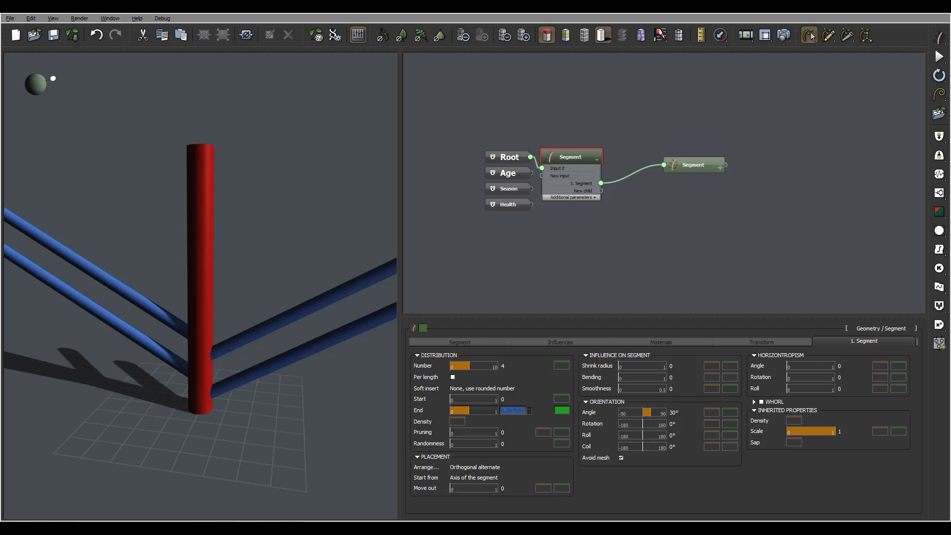
type("0.4")
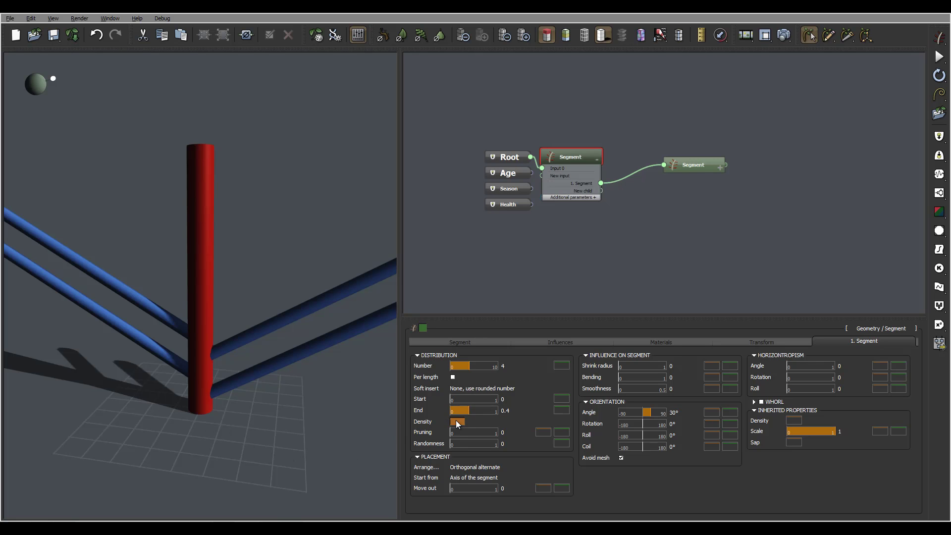
key("Return")
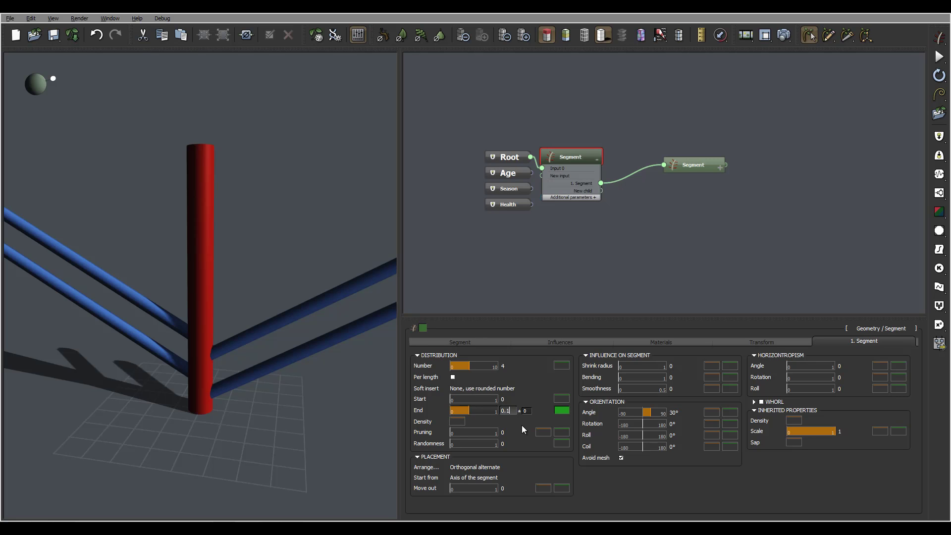
Set the child distribution's End to 0.1 and inspect the base of the trunk from below.
key("Return")
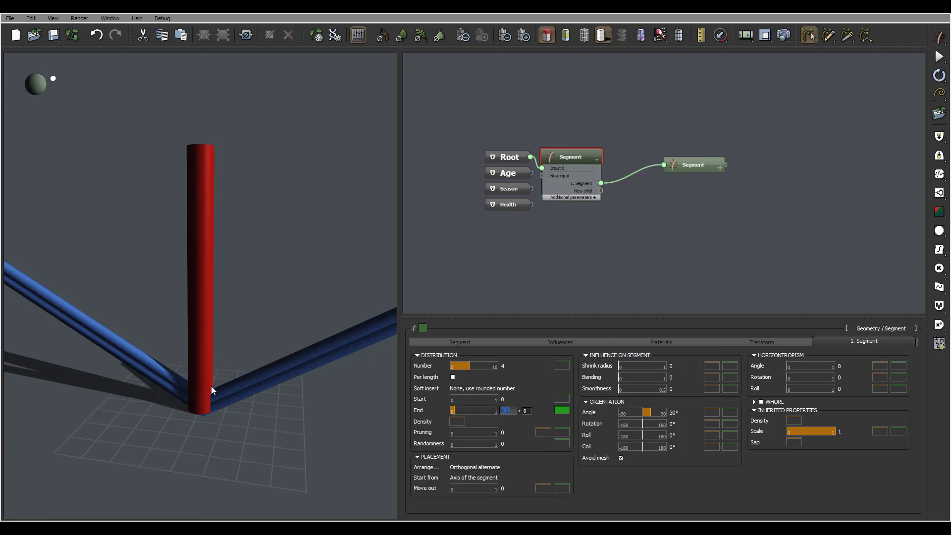
left_click_drag(211, 385, 197, 424)
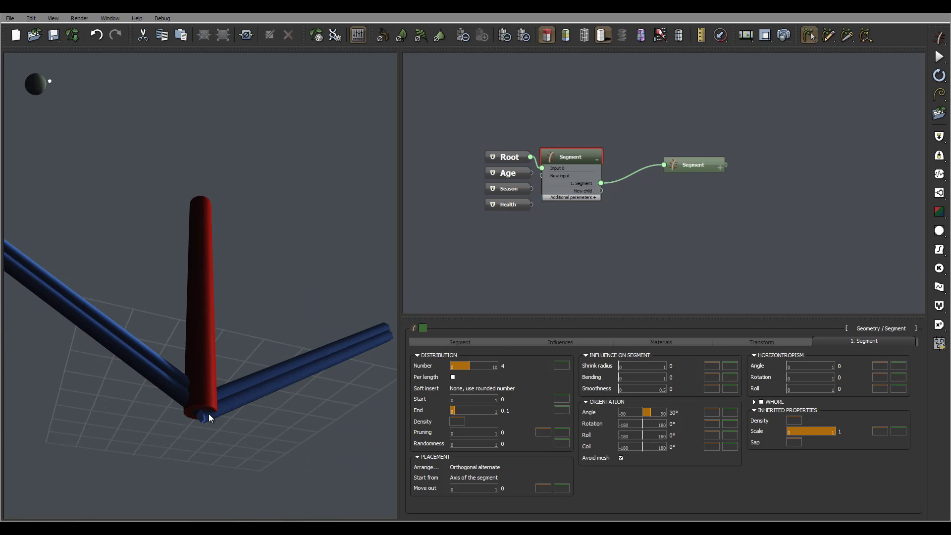
left_click_drag(251, 414, 213, 425)
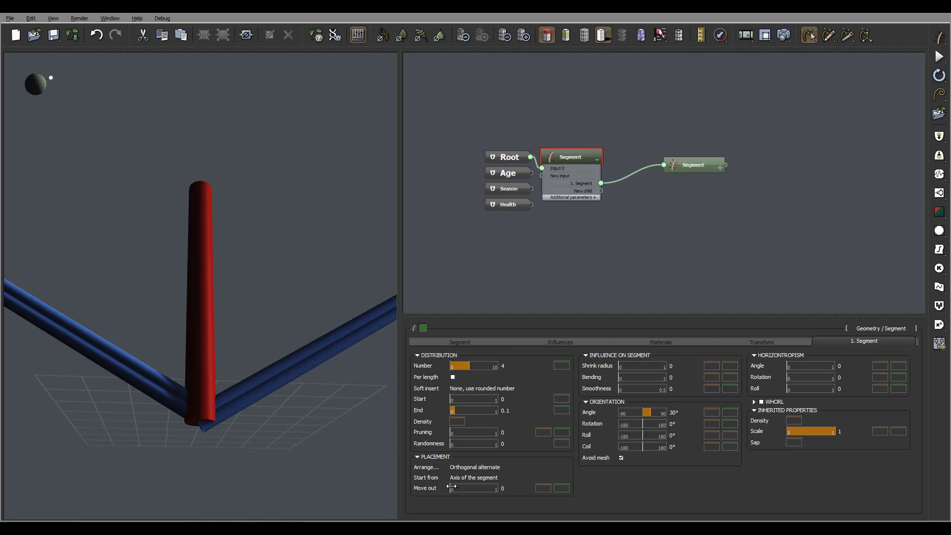
Try a negative Move out offset for the child segments and reset it to 0.
left_click_drag(449, 488, 437, 489)
left_click(513, 487)
left_click(543, 489)
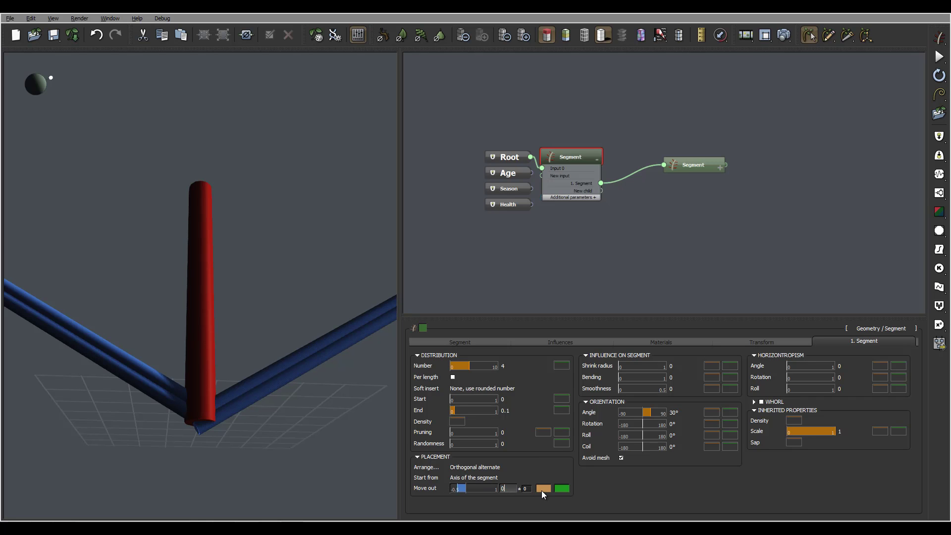
Set the child distribution's Start to 0.05 and check where the child segments meet the trunk.
left_click(506, 399)
type("0")
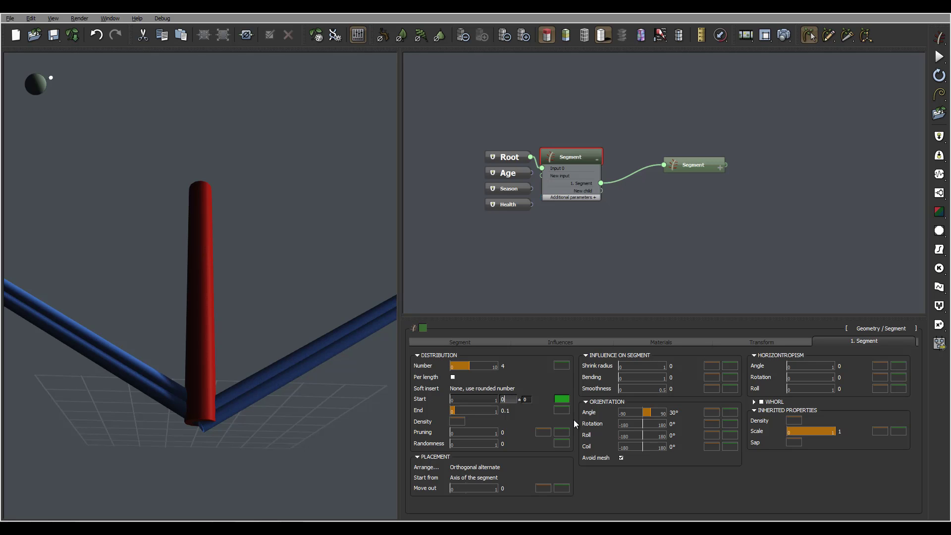
type(".05")
key("Return")
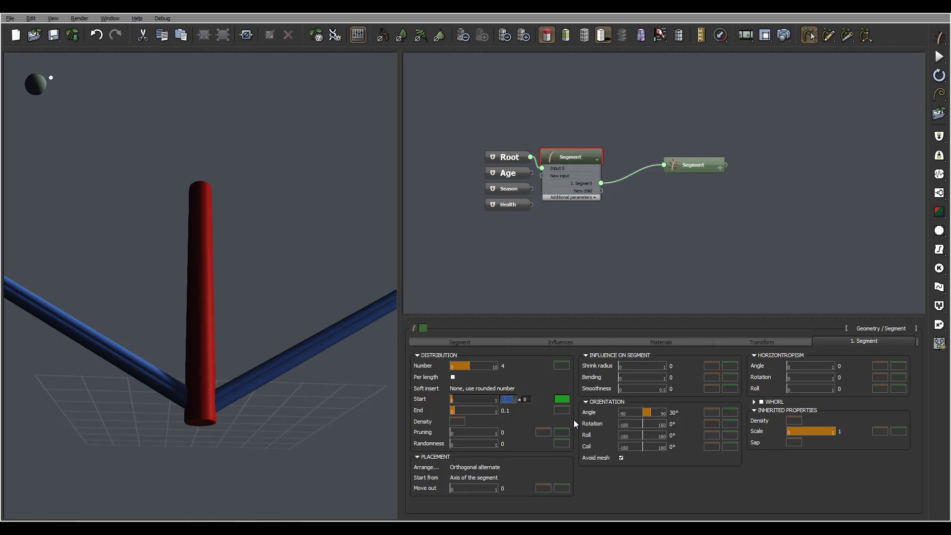
right_click_drag(239, 324, 243, 361)
right_click_drag(242, 412, 236, 408)
mouse_move(513, 402)
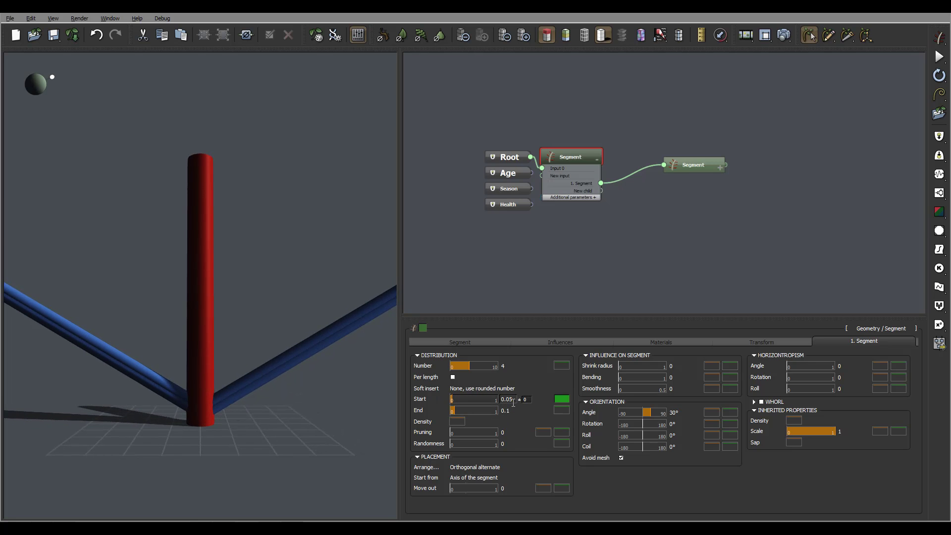
Set the child distribution's End to 0.06.
double_click(503, 400)
double_click(509, 411)
type("0")
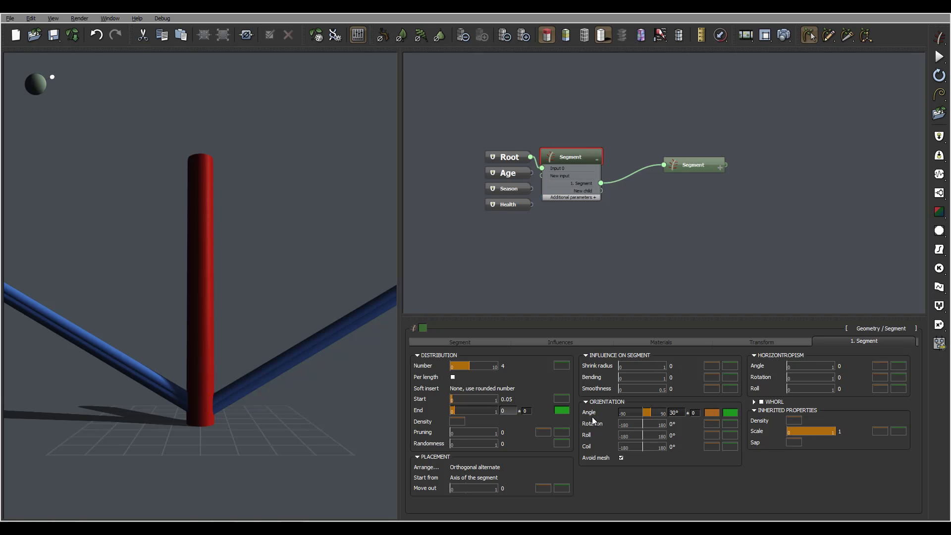
type(".06")
key("Return")
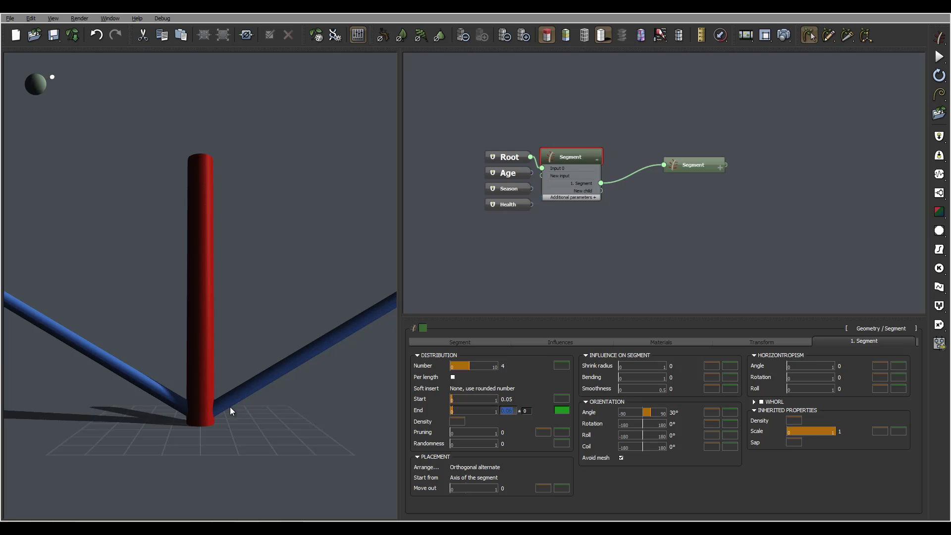
Set the child distribution's Start to 0.03 and review the child segments around the trunk's base.
double_click(506, 399)
type("0.")
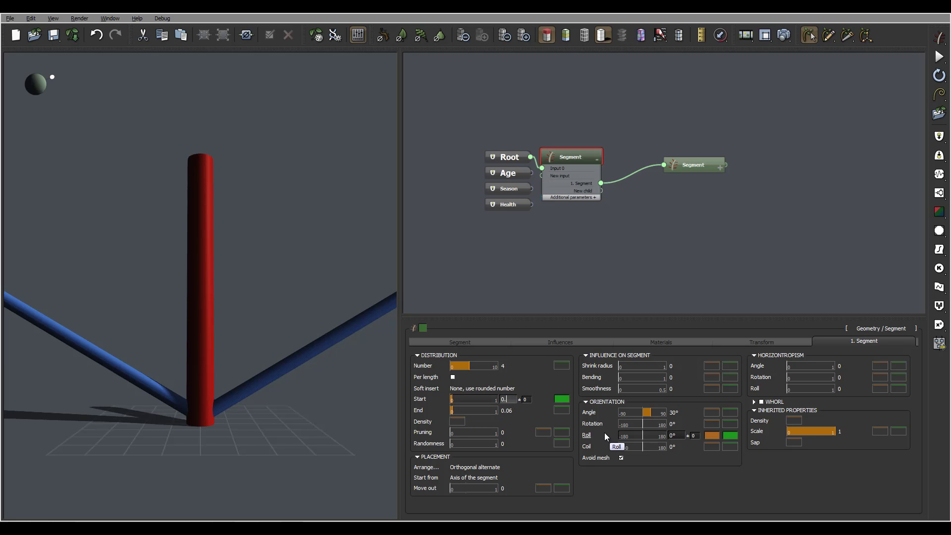
type("03")
key("Return")
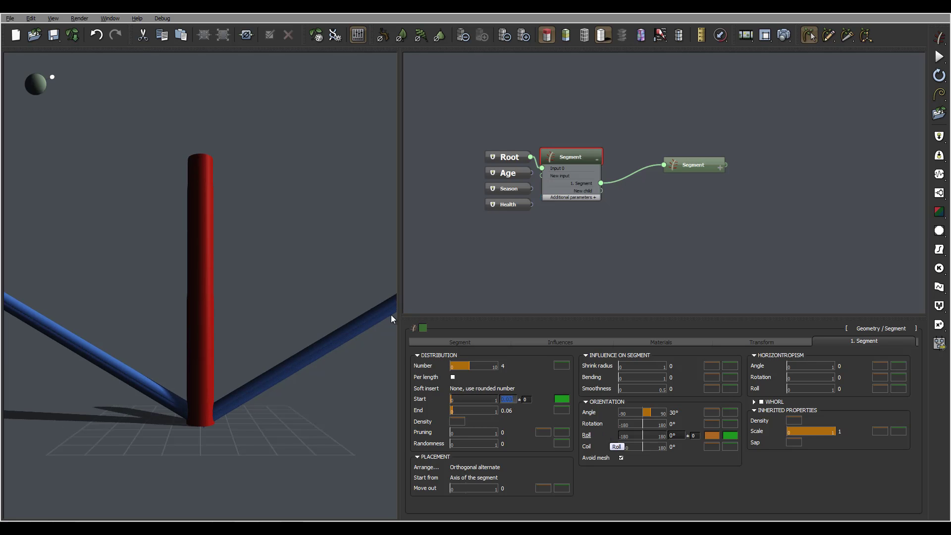
left_click_drag(244, 399, 207, 397)
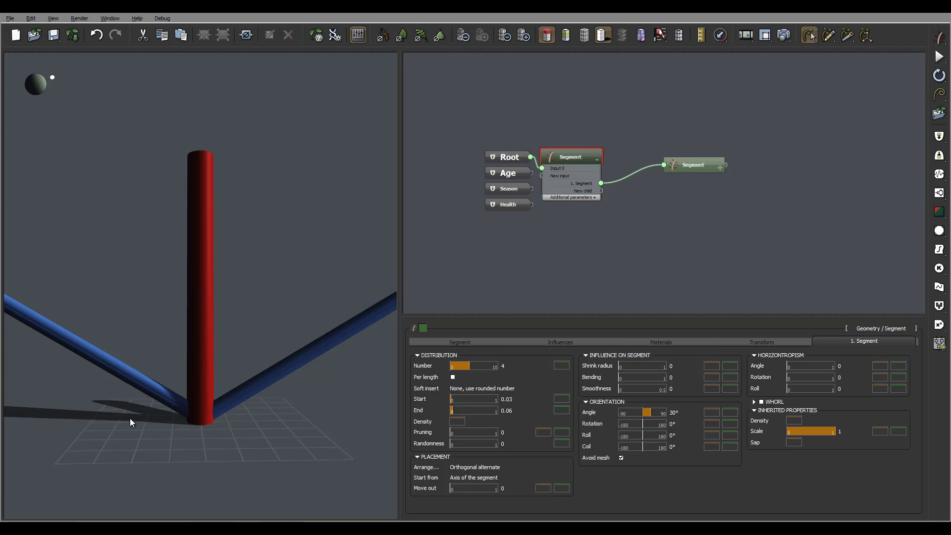
left_click_drag(230, 379, 253, 317)
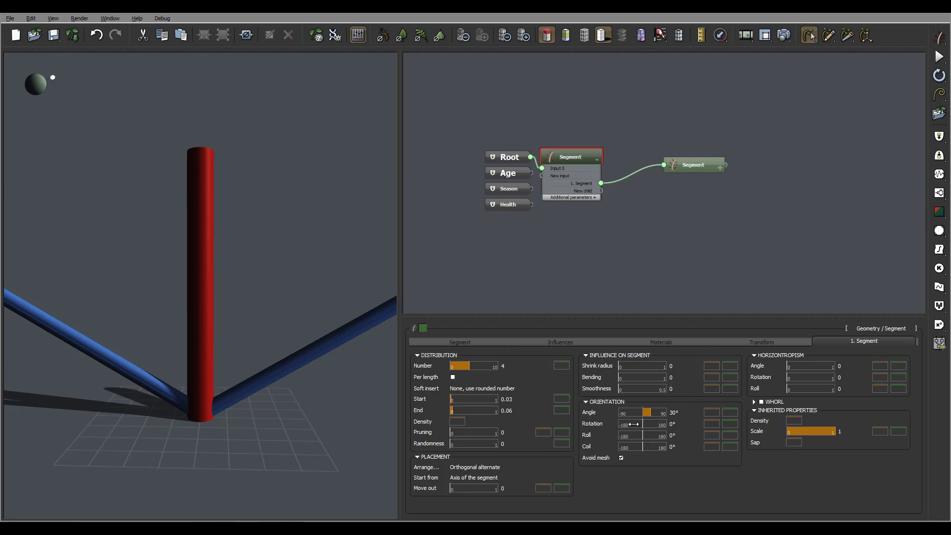
Set the child segments' orientation angle to 0° so they run horizontally.
left_click(675, 413)
type("0")
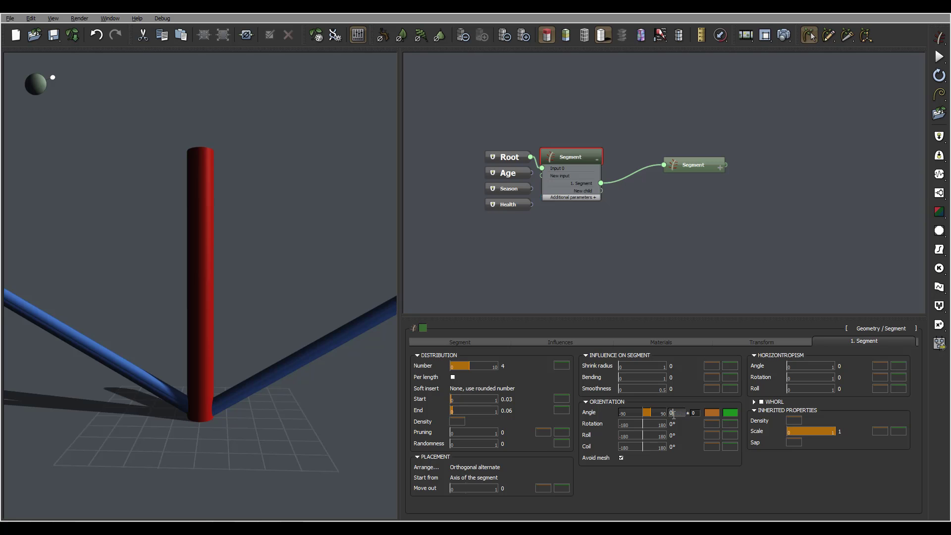
key("Return")
left_click_drag(197, 398, 240, 366)
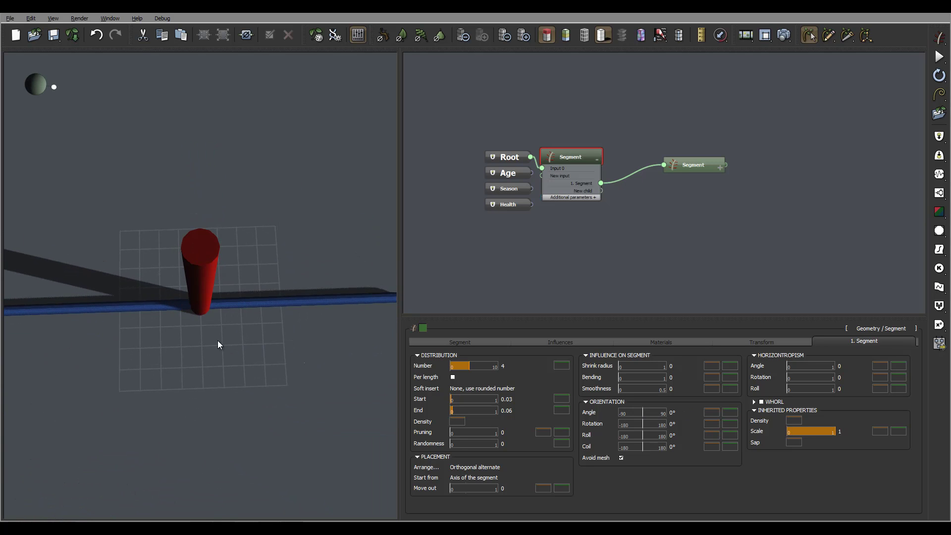
Set the child segments' Coil to 138° to spread them around the trunk.
left_click(675, 448)
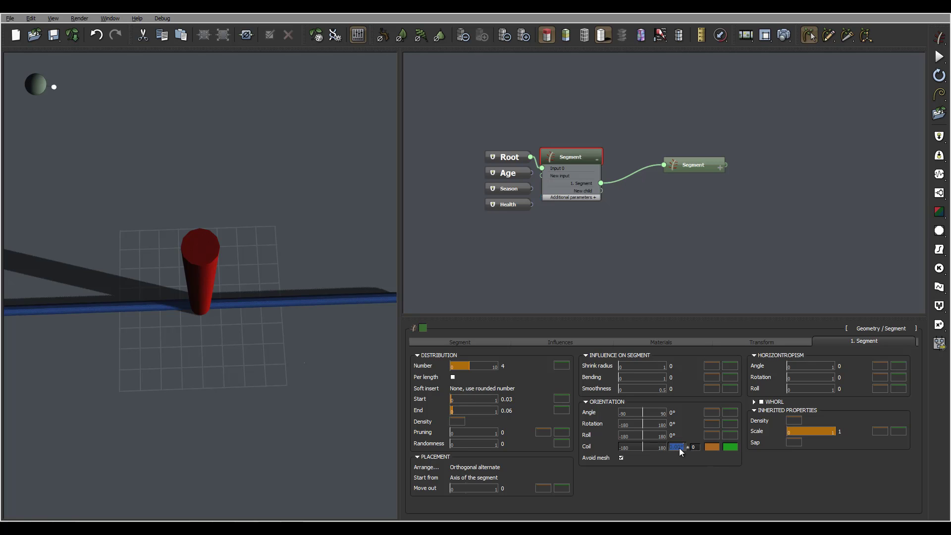
type("138")
key("Return")
mouse_move(334, 333)
left_mouse_down()
mouse_move(304, 346)
mouse_move(322, 337)
left_mouse_up()
Increase the number of child segments to 8 and view their spread from above.
left_click(515, 367)
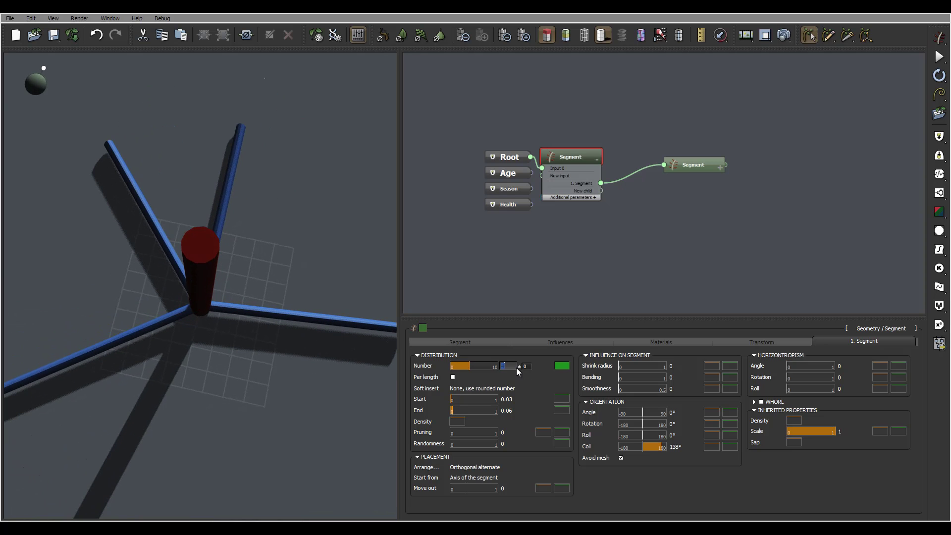
type("8")
key("Return")
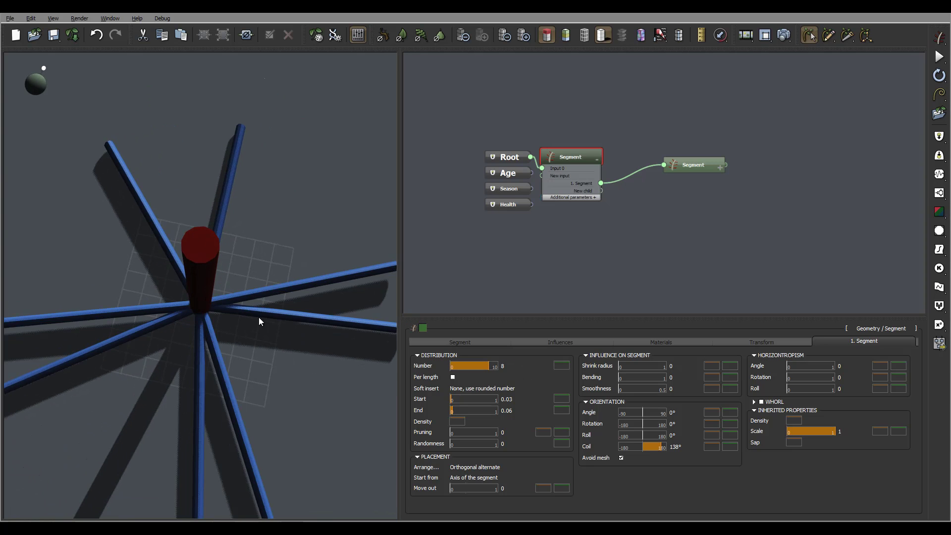
left_click_drag(259, 317, 304, 294)
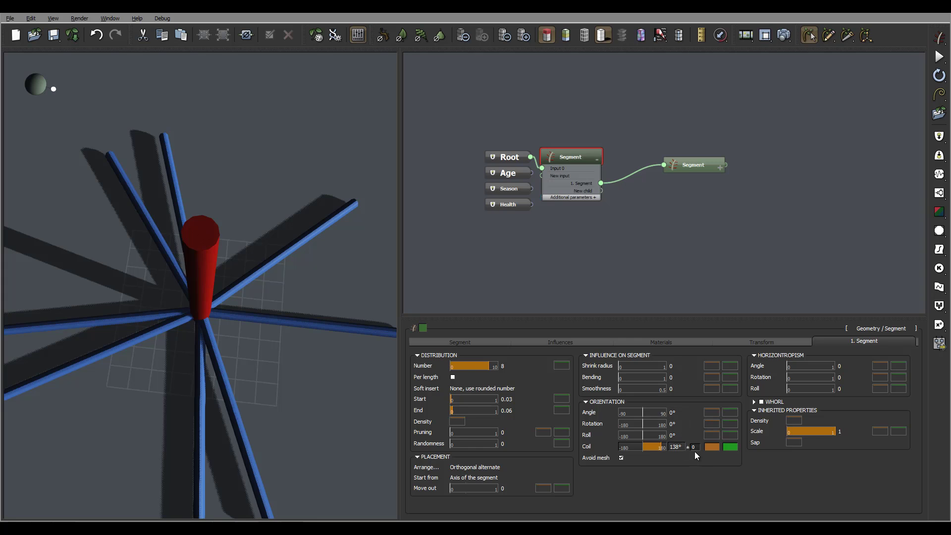
Set the random variation of the child segments' Coil to 3 and view the spread around the trunk.
double_click(696, 449)
type("3")
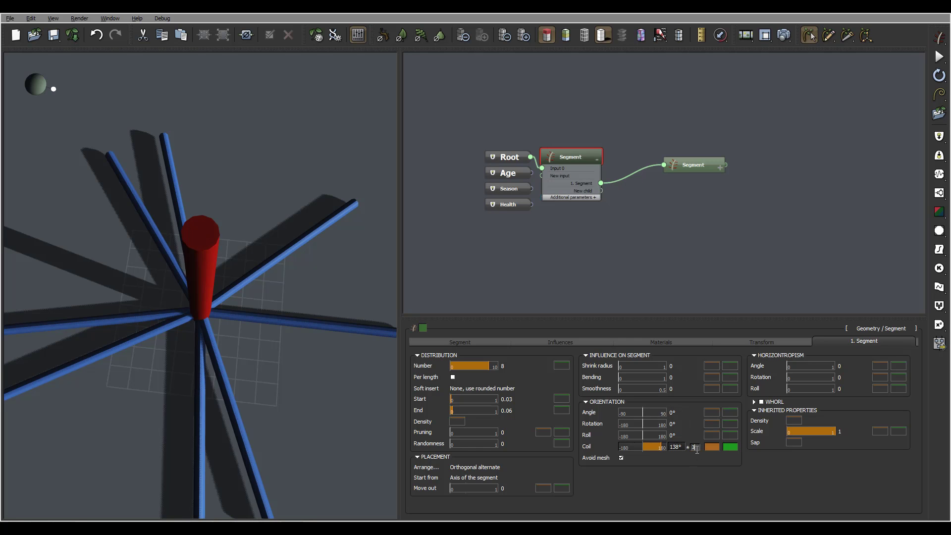
key("Return")
mouse_move(223, 314)
left_mouse_down()
mouse_move(305, 282)
mouse_move(296, 253)
mouse_move(203, 286)
mouse_move(196, 245)
mouse_move(261, 244)
mouse_move(292, 294)
mouse_move(170, 314)
mouse_move(265, 254)
mouse_move(248, 193)
mouse_move(233, 215)
mouse_move(240, 265)
mouse_move(272, 300)
mouse_move(278, 270)
mouse_move(279, 292)
mouse_move(305, 312)
mouse_move(282, 322)
mouse_move(301, 325)
mouse_move(198, 347)
mouse_move(193, 355)
mouse_move(251, 390)
mouse_move(221, 334)
left_mouse_up()
left_click_drag(368, 340, 210, 290)
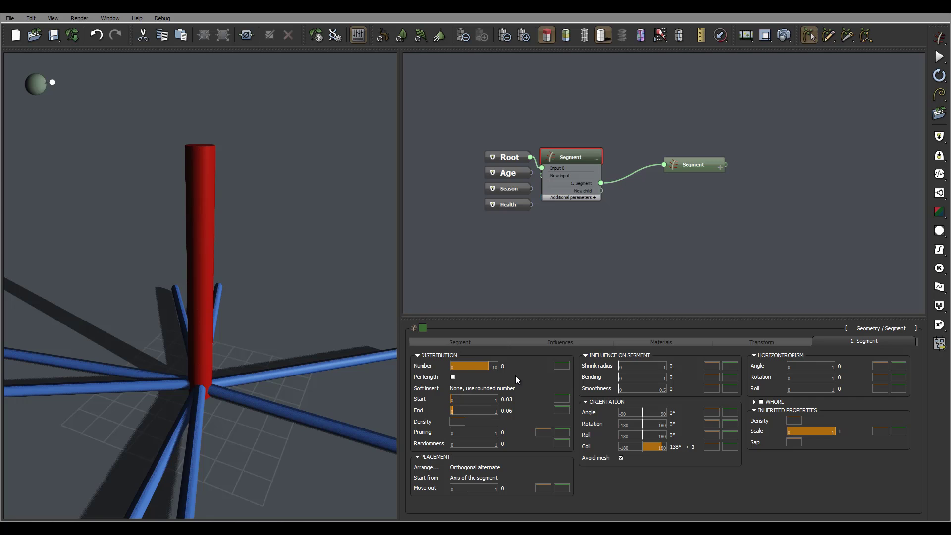
Set the random variation of the root segment's Length to 5 so the roots differ in length.
left_click(698, 159)
left_click(704, 159)
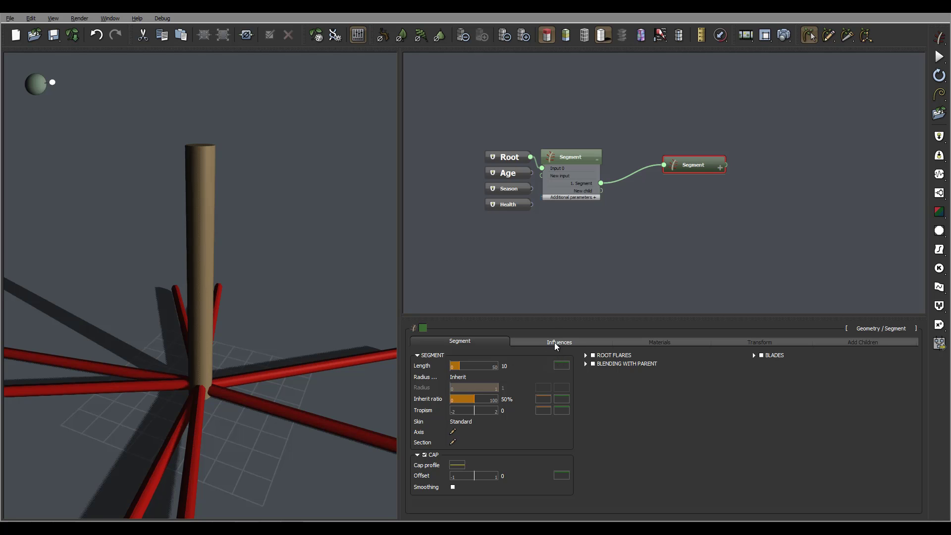
left_click(525, 365)
type("5")
key("Return")
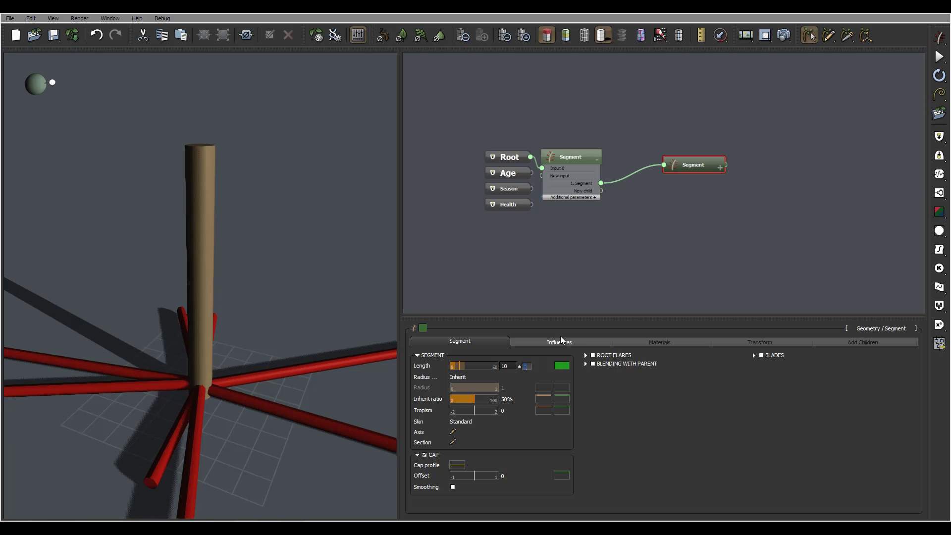
left_click_drag(185, 349, 250, 342)
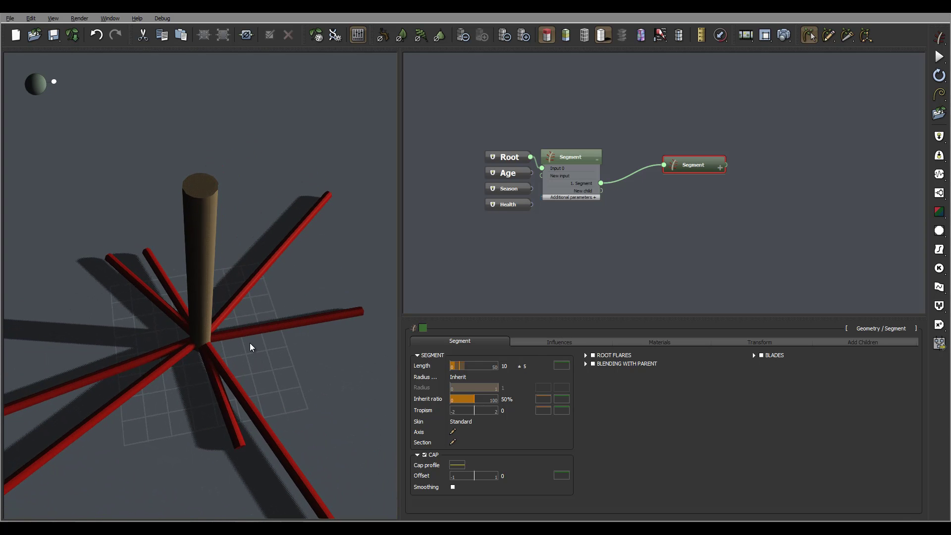
Set the root segment's axis perturbation Strength to 0.44 to make the roots wavy.
left_click(550, 339)
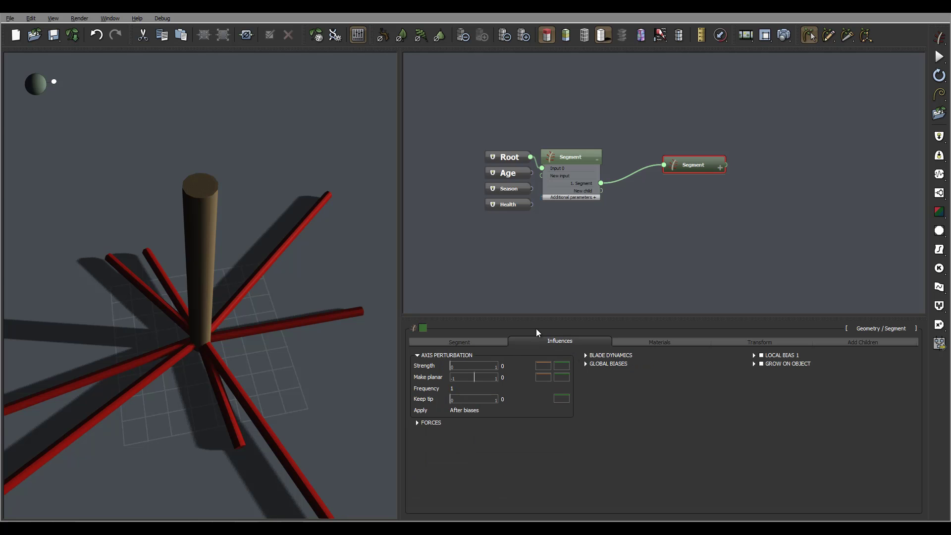
left_click_drag(452, 367, 470, 367)
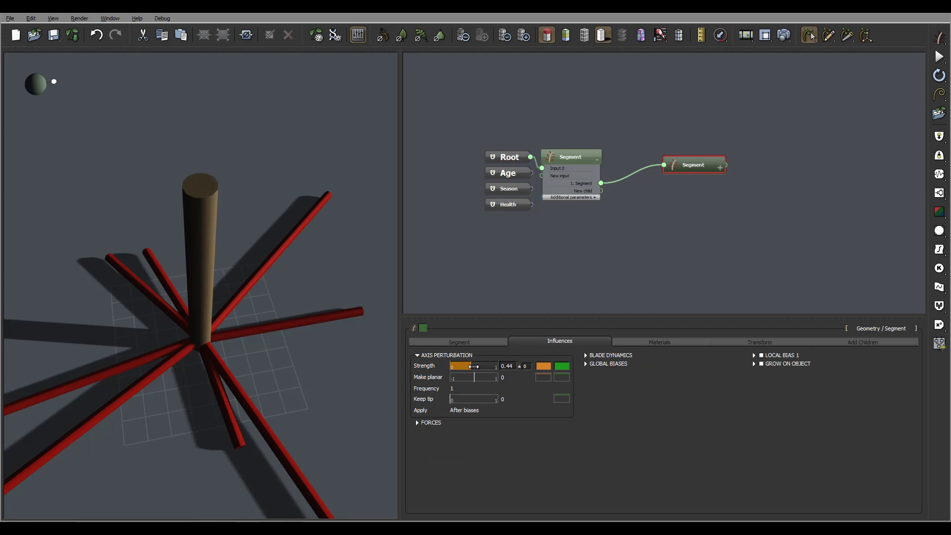
left_click_drag(263, 327, 255, 378)
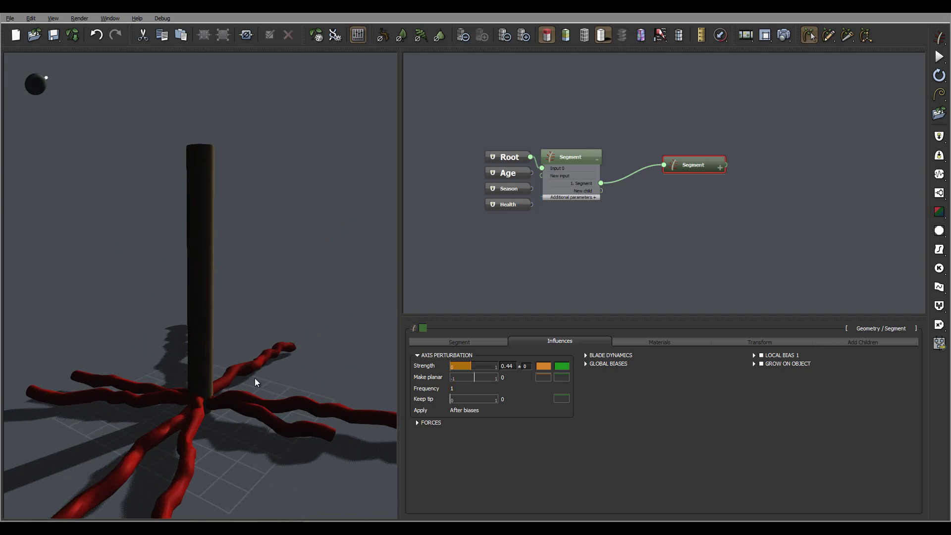
left_click_drag(362, 415, 347, 350)
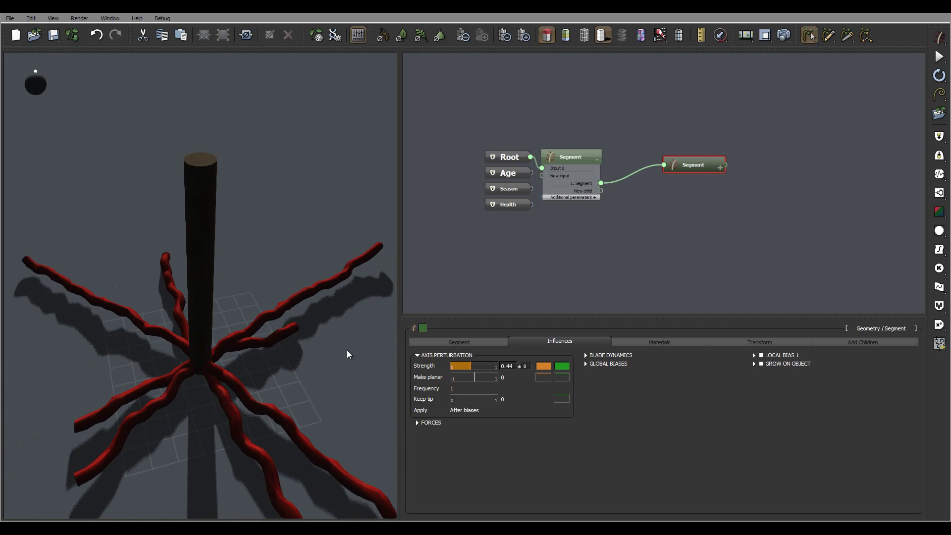
Taper the roots by lowering the end keypoint of the Inherit ratio profile to about 0.12 at X = 1.
left_click(469, 343)
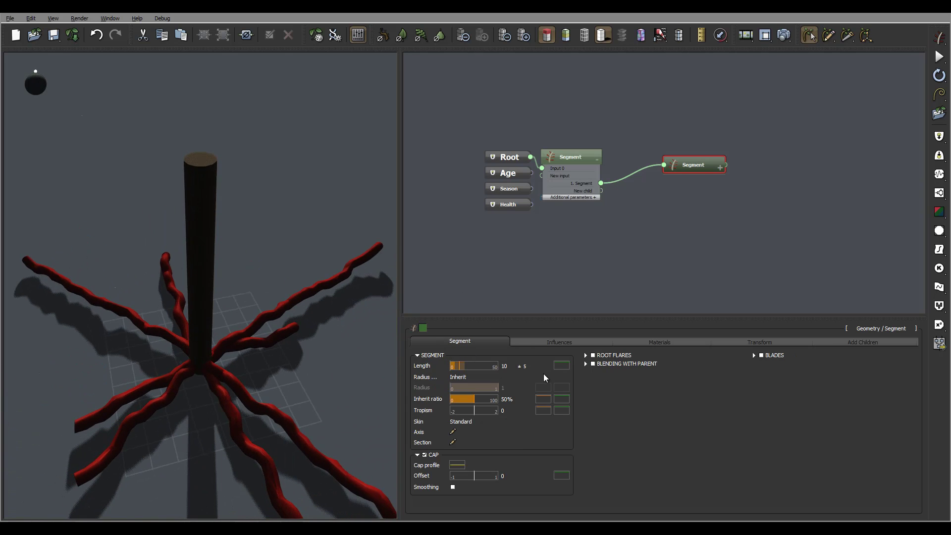
left_click(543, 400)
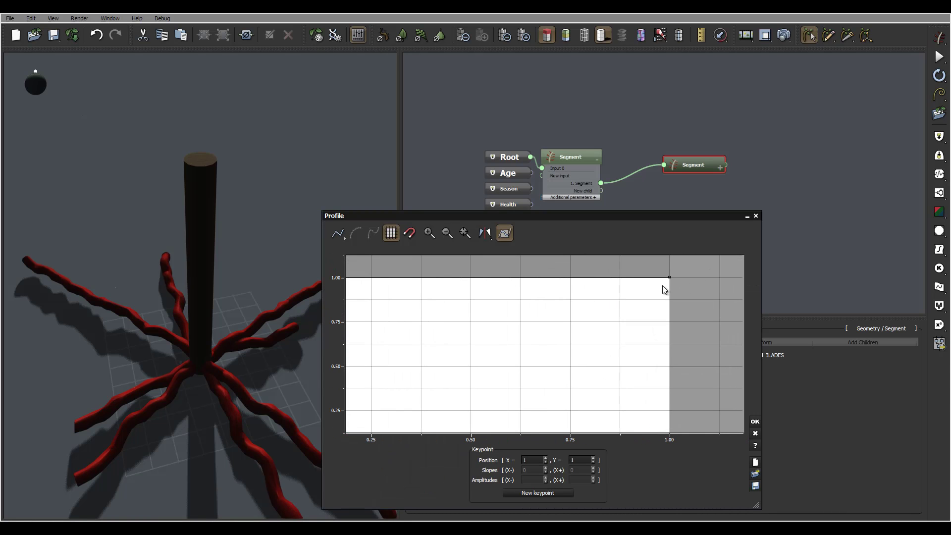
left_click_drag(667, 277, 657, 352)
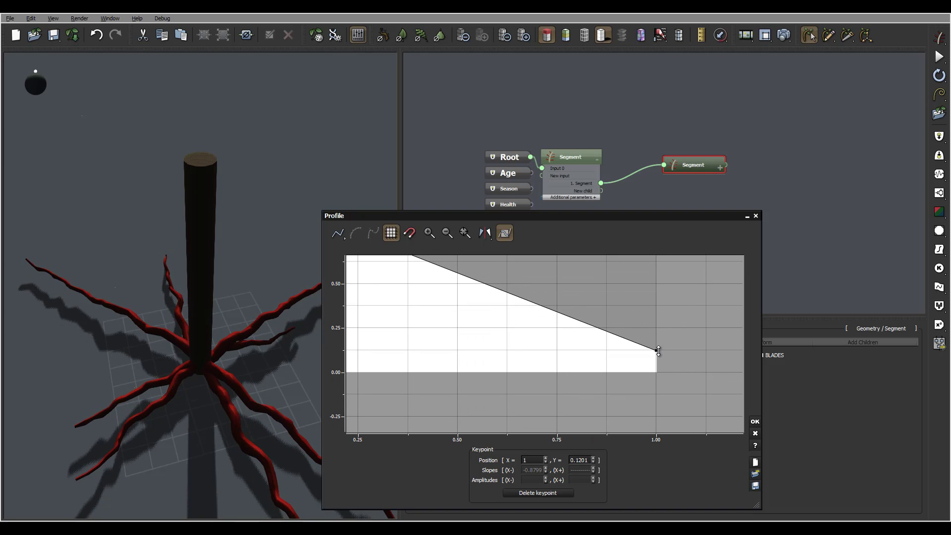
left_click_drag(53, 274, 150, 259)
left_click_drag(147, 401, 163, 341)
left_click(754, 421)
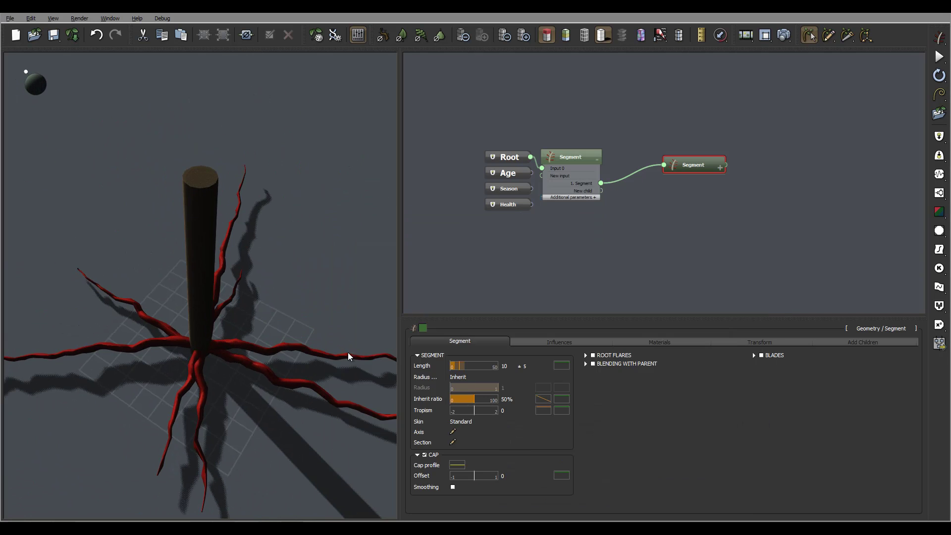
left_click_drag(242, 352, 380, 342)
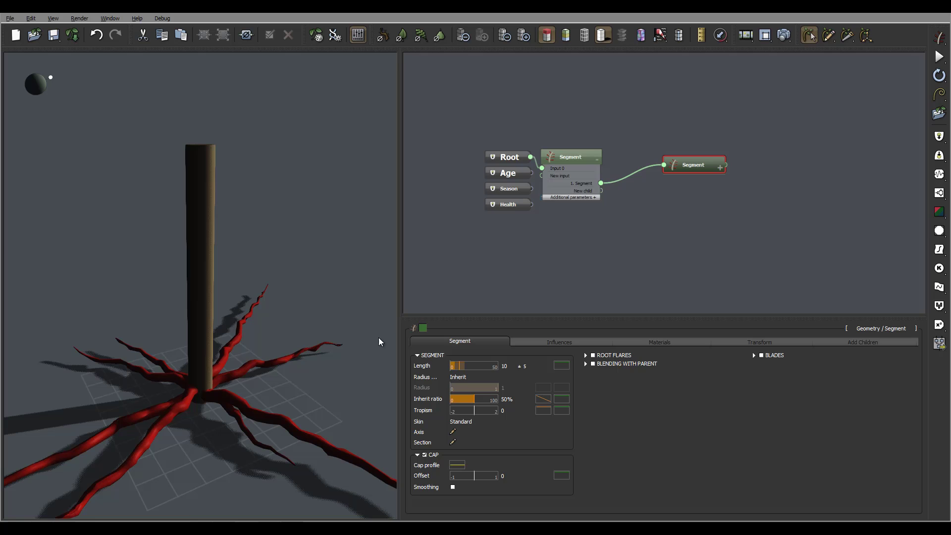
Set the roots' axis perturbation Frequency to 0.5.
left_click(566, 342)
left_click(460, 388)
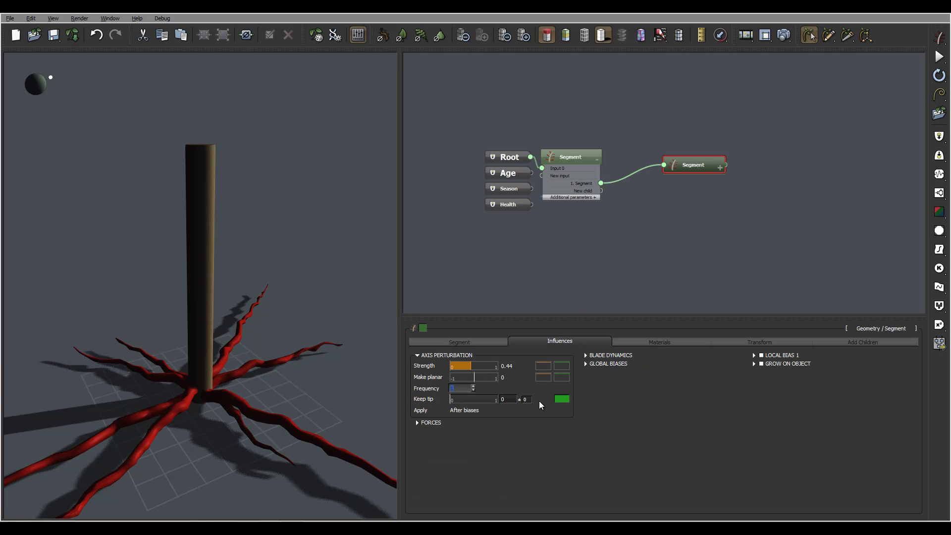
type("0.5")
key("Return")
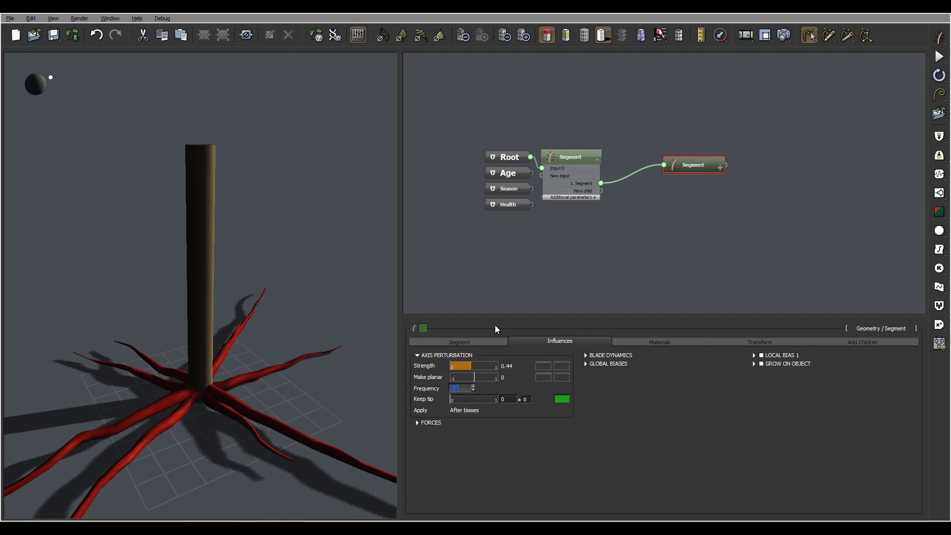
left_click_drag(186, 367, 277, 379)
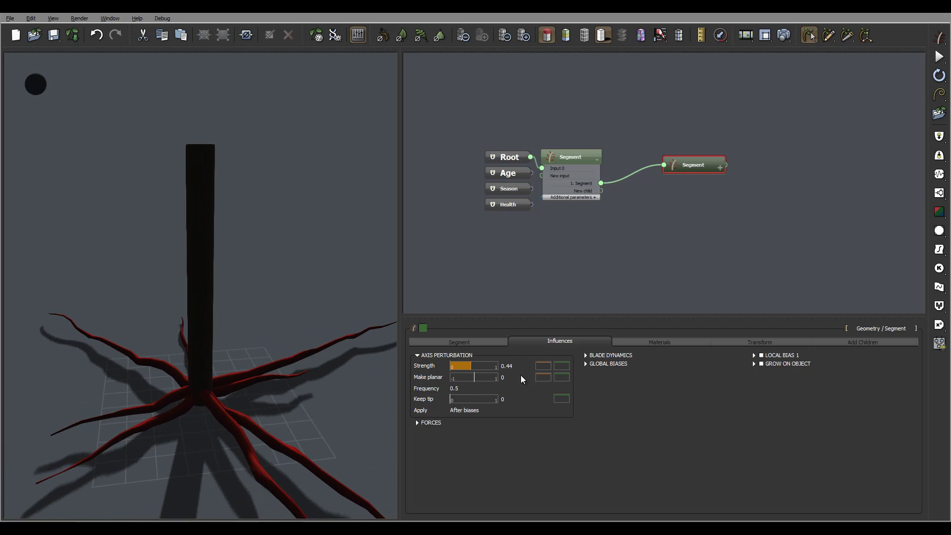
Increase the roots' axis perturbation Strength to 0.73 and view the roots from several angles.
left_click_drag(471, 369, 490, 369)
mouse_move(210, 365)
left_mouse_down()
mouse_move(181, 382)
mouse_move(227, 350)
mouse_move(200, 367)
left_mouse_up()
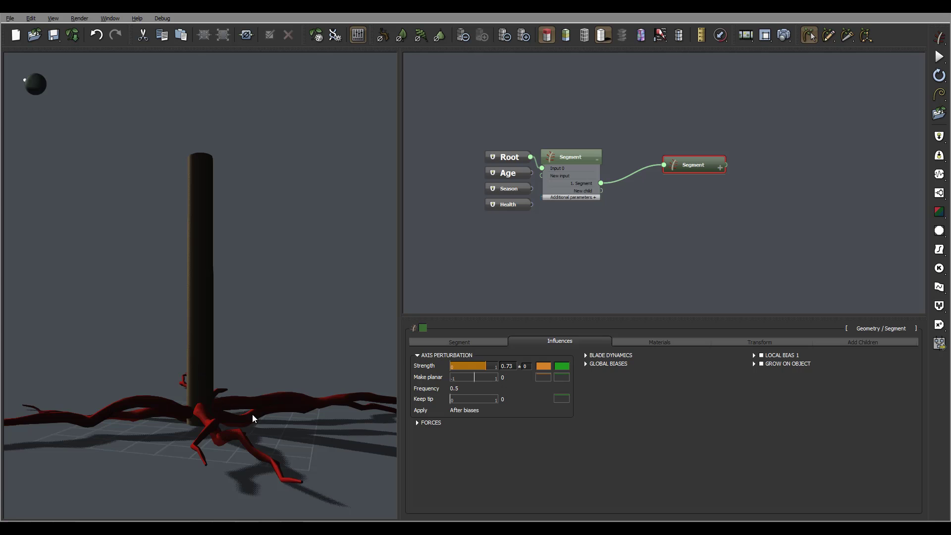
left_click_drag(253, 418, 290, 437)
left_click_drag(183, 391, 149, 342)
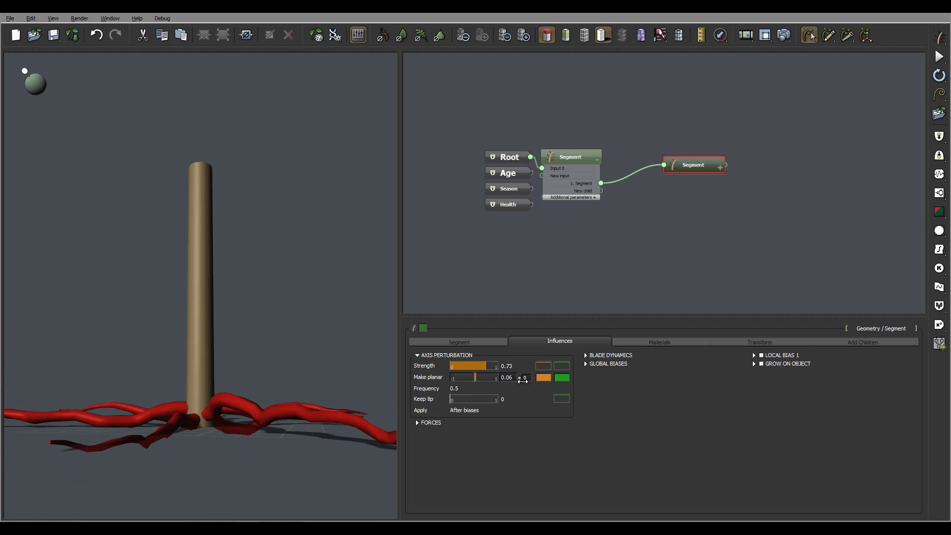
Try a Make planar value of 1 on the roots' axis perturbation and view the flattened roots.
left_click(495, 378)
mouse_move(140, 406)
left_mouse_down()
mouse_move(187, 495)
mouse_move(149, 338)
left_mouse_up()
left_click_drag(136, 377, 245, 250)
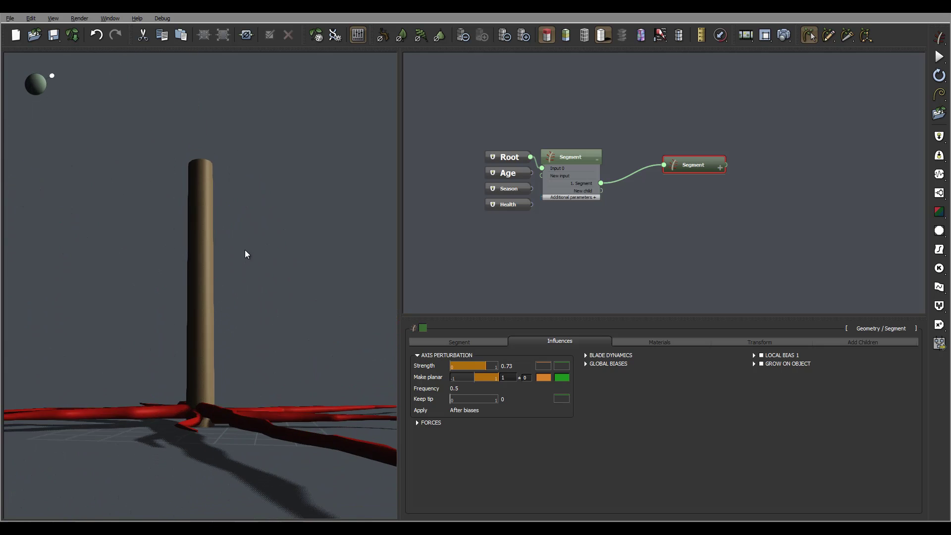
left_click_drag(184, 417, 134, 503)
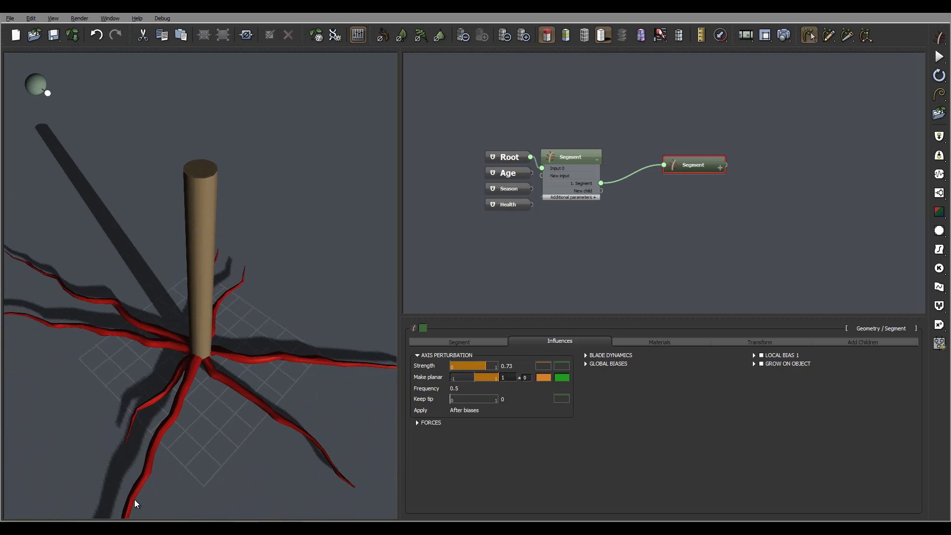
Try a Make planar value of -1 on the roots' axis perturbation and reset it to 0.
left_click_drag(491, 377, 448, 378)
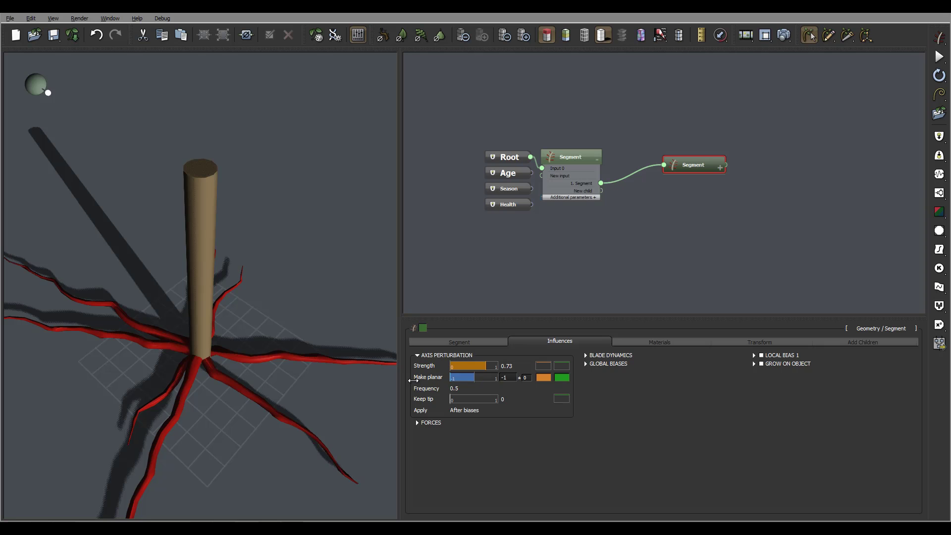
left_click_drag(176, 404, 289, 389)
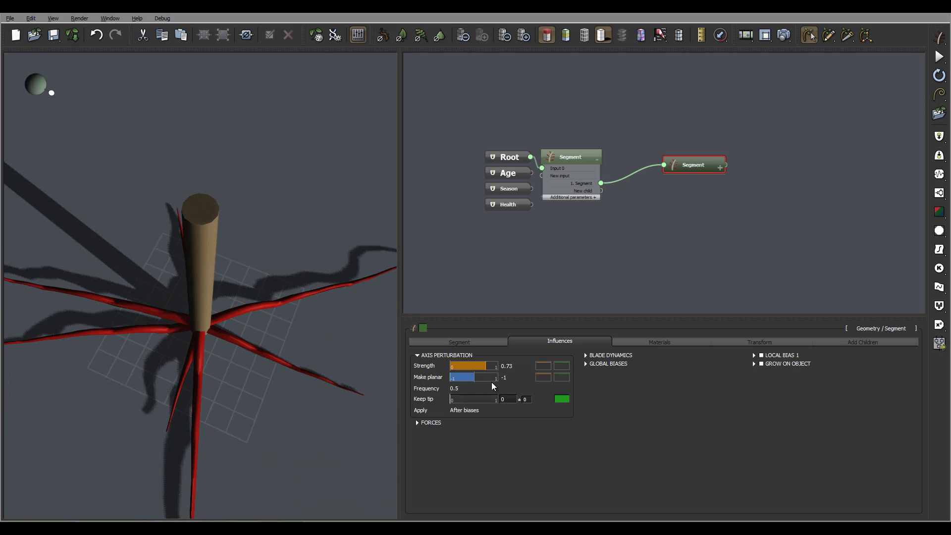
double_click(506, 377)
type("0")
key("Return")
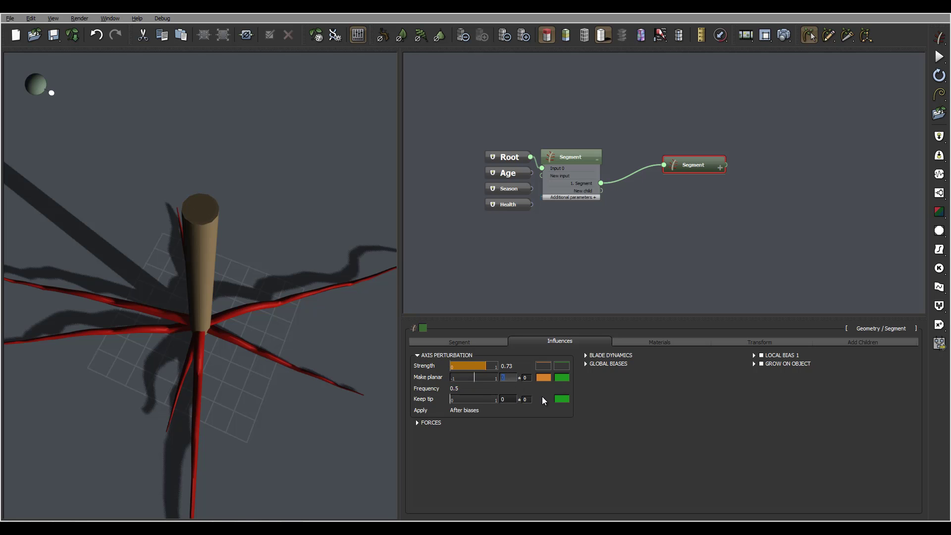
left_click_drag(141, 345, 325, 312)
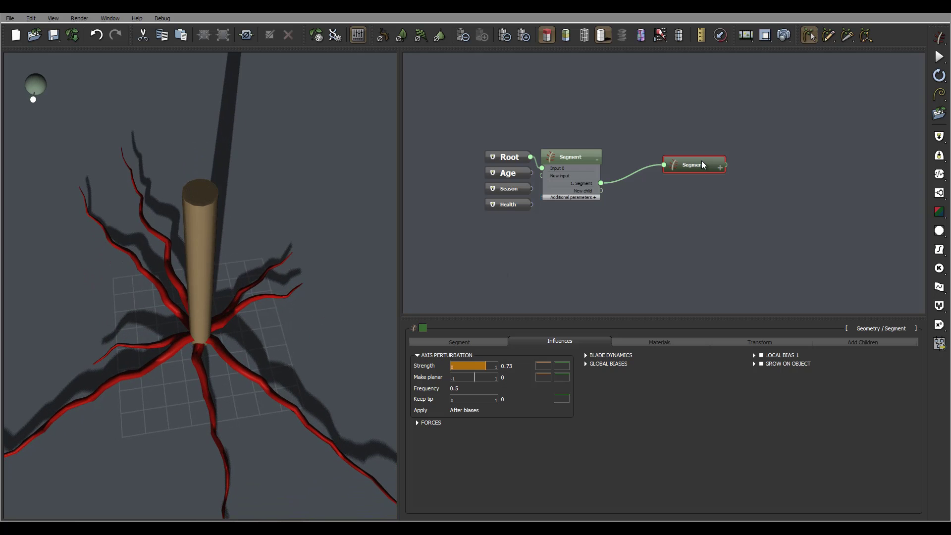
Duplicate the root segment, unlink the copy from the trunk and connect it as a child of the root segment.
key("ctrl+v")
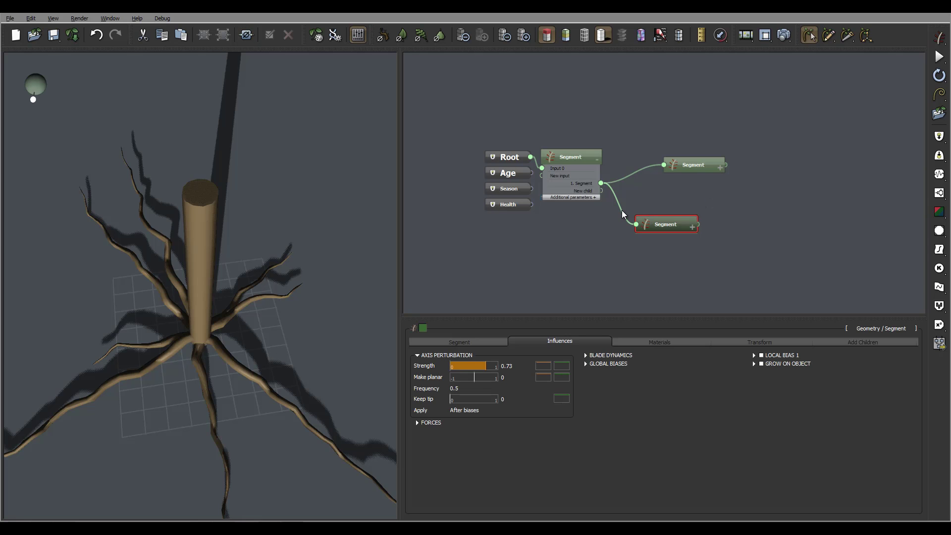
left_click(622, 210)
key("Delete")
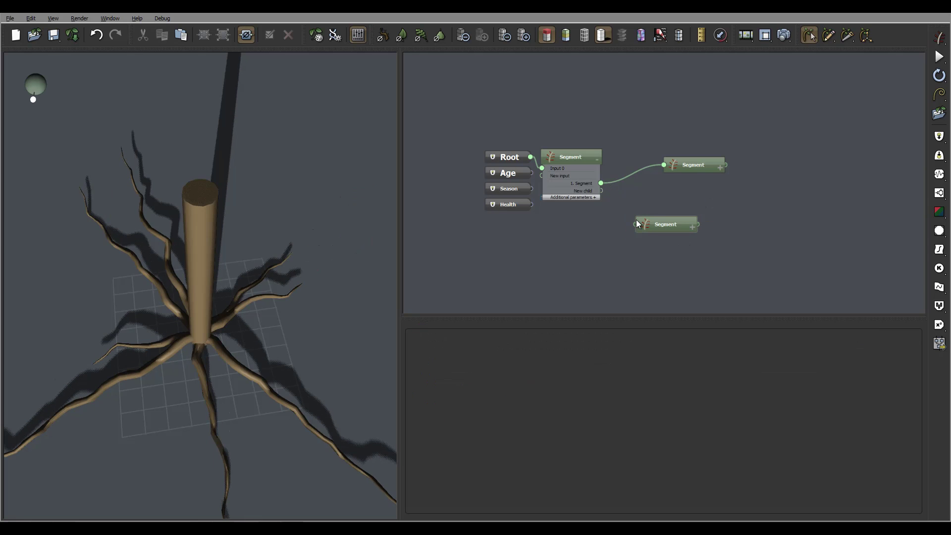
left_click_drag(666, 224, 724, 165)
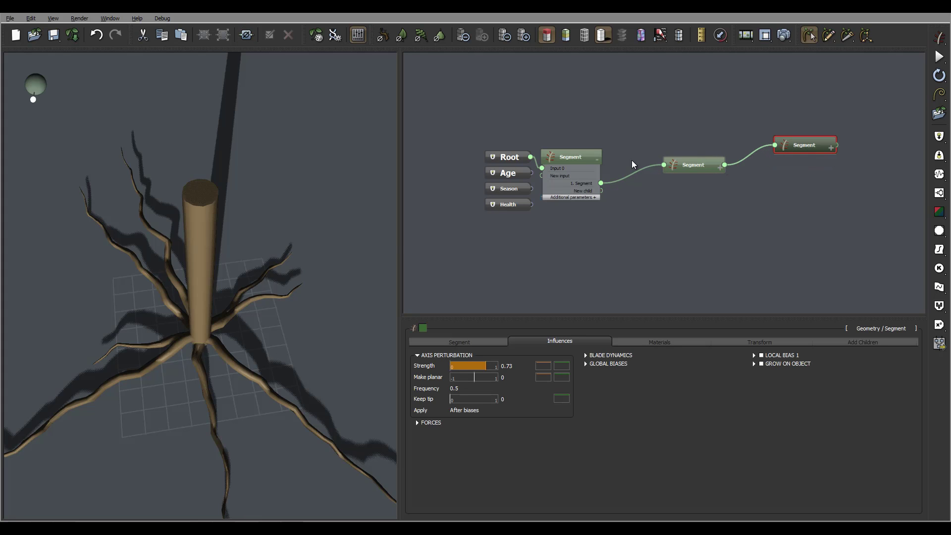
right_click_drag(255, 320, 91, 350)
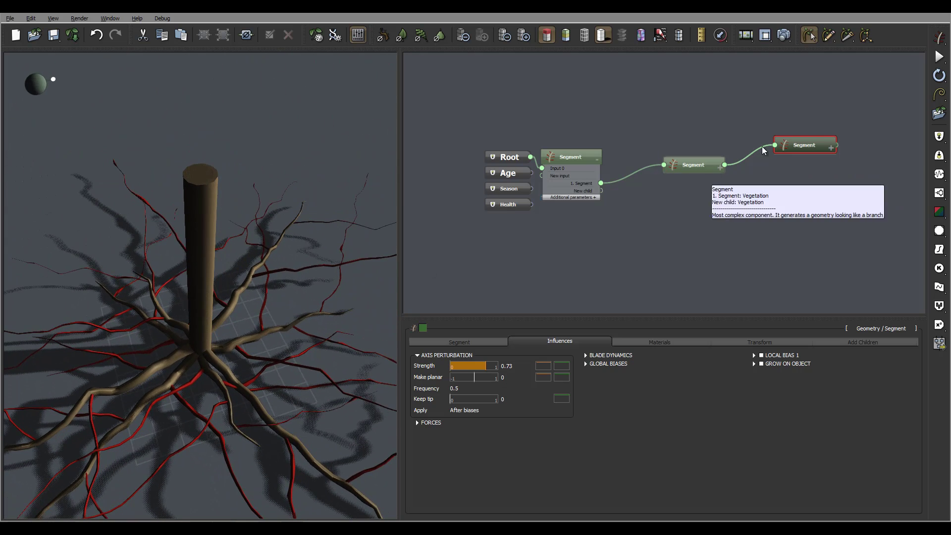
Set the secondary root segment's Length to 5.
left_click(487, 346)
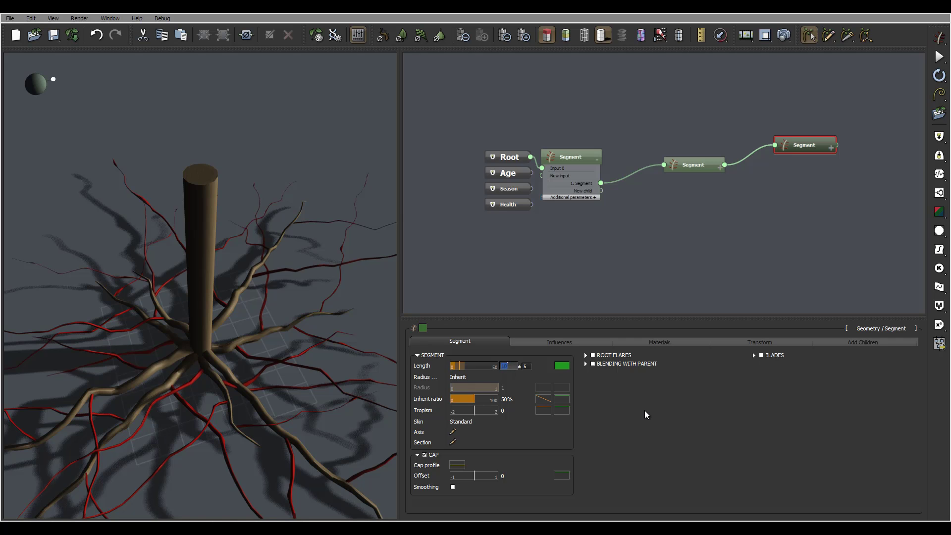
type("5")
left_click(528, 366)
key("Return")
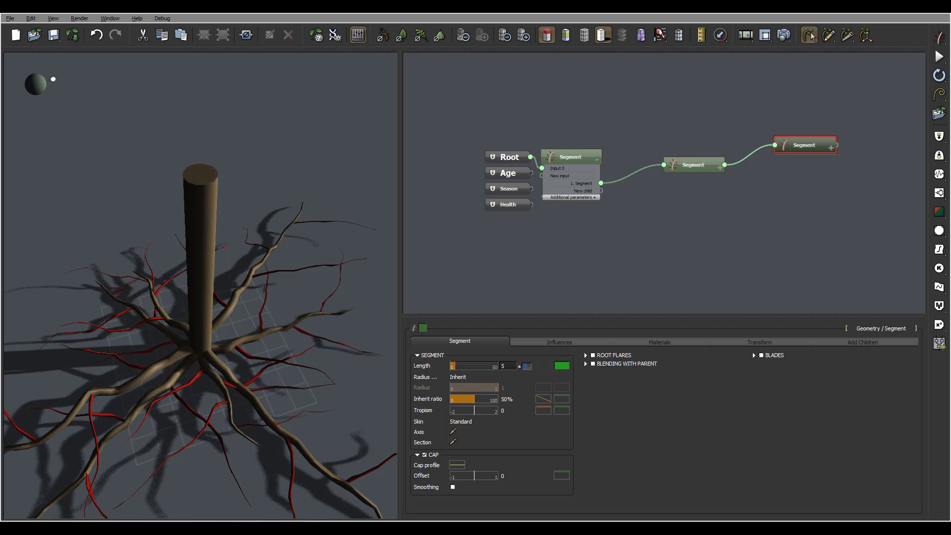
Set the Number of secondary roots on the main root segment to 8 and view the denser root system.
left_click(707, 165)
left_click(863, 342)
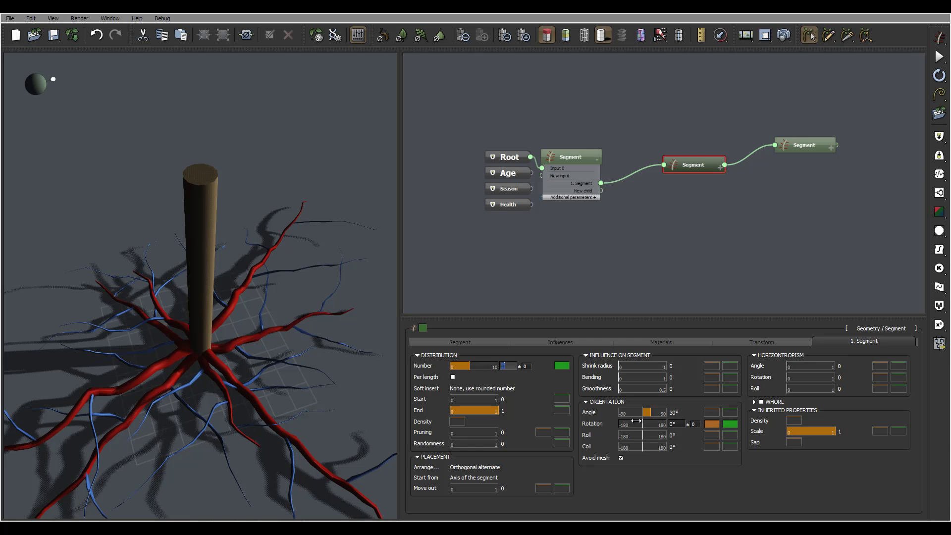
type("8")
key("Return")
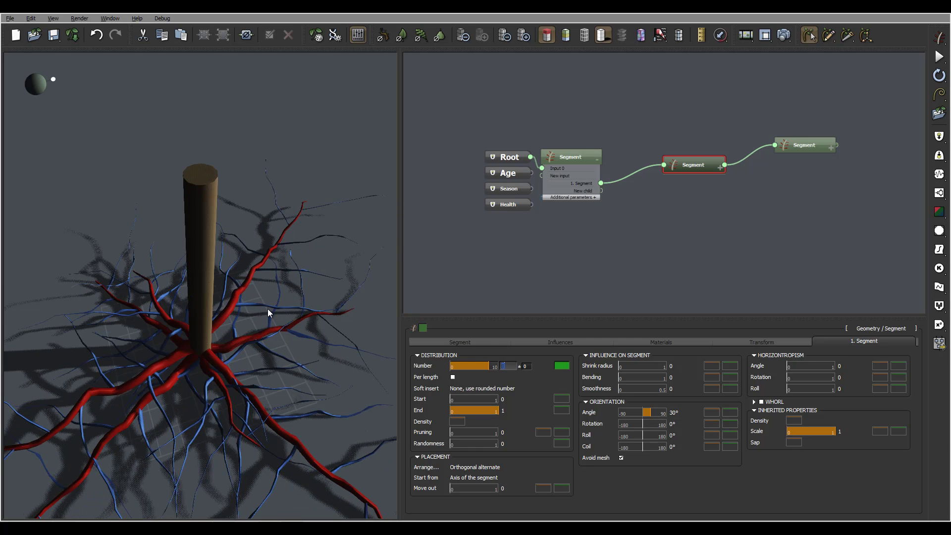
left_click_drag(196, 323, 278, 466)
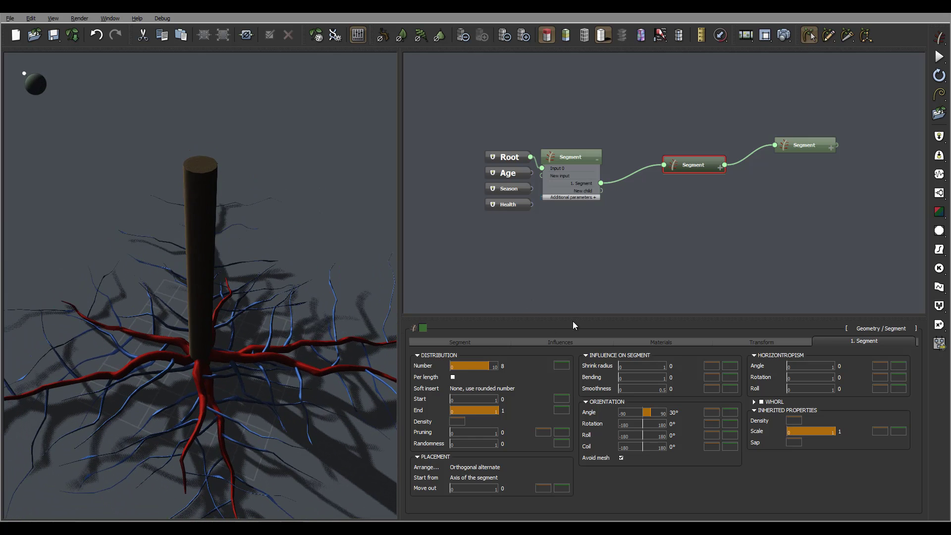
Set the axis perturbation Frequency of the secondary root segment to 1.
left_click(809, 141)
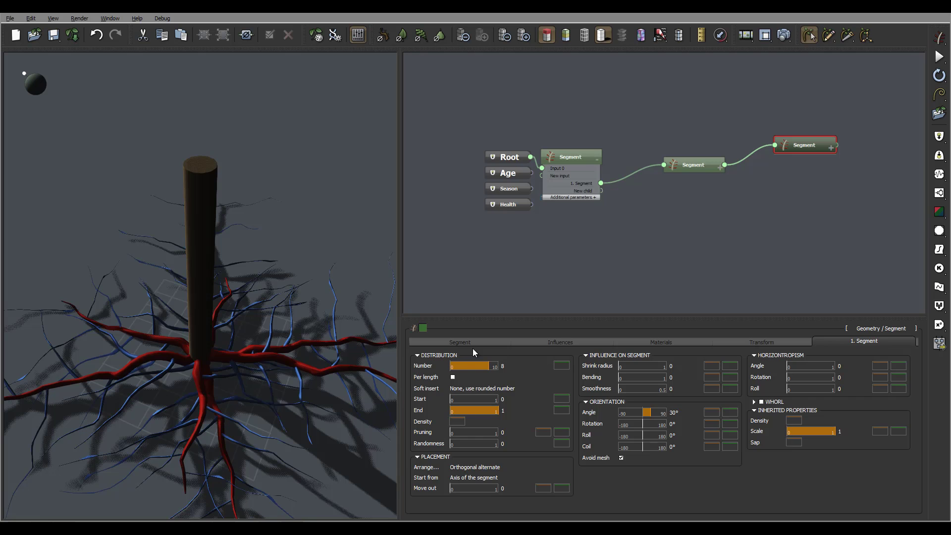
left_click(544, 341)
double_click(461, 388)
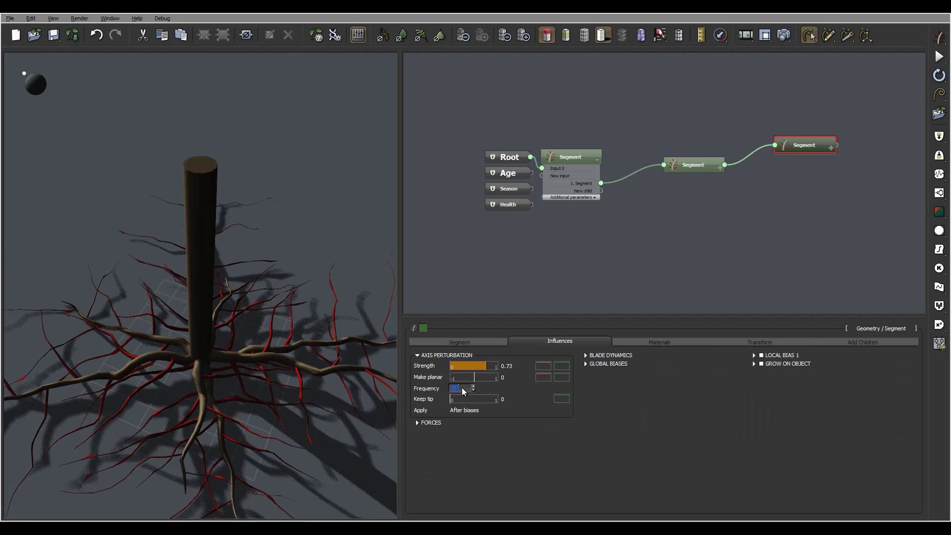
type("1")
key("Return")
right_click_drag(280, 359, 329, 460)
Enable blending with parent on the secondary root segment, with a blending Length of 3.61 and Upper width of 0.74.
left_click(463, 341)
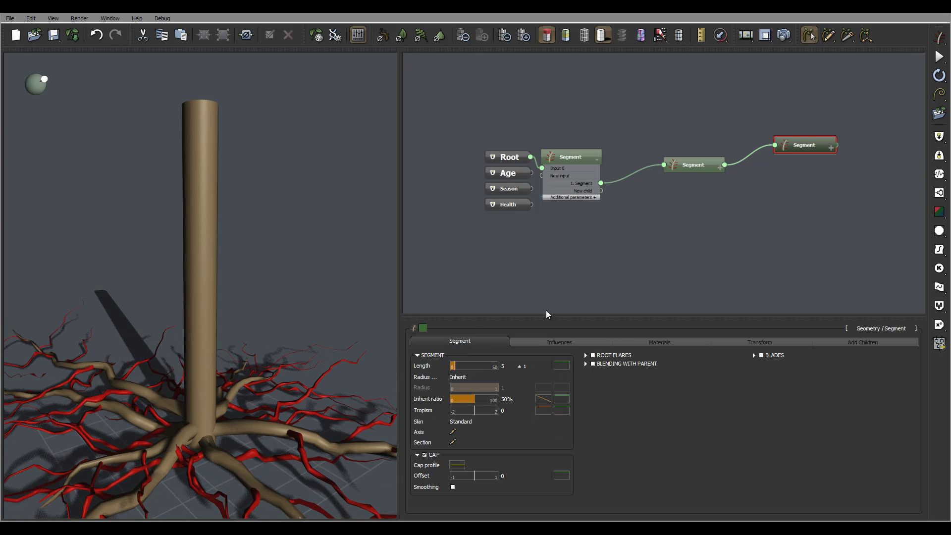
left_click(592, 364)
left_click_drag(311, 455, 325, 458)
middle_click_drag(325, 457, 325, 513)
scroll(281, 447, "up", 2)
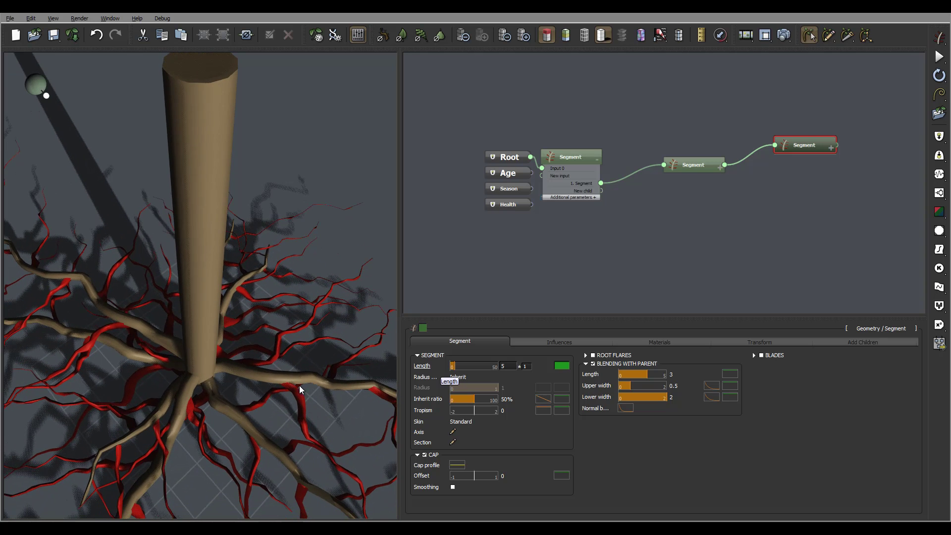
left_click_drag(632, 383, 658, 374)
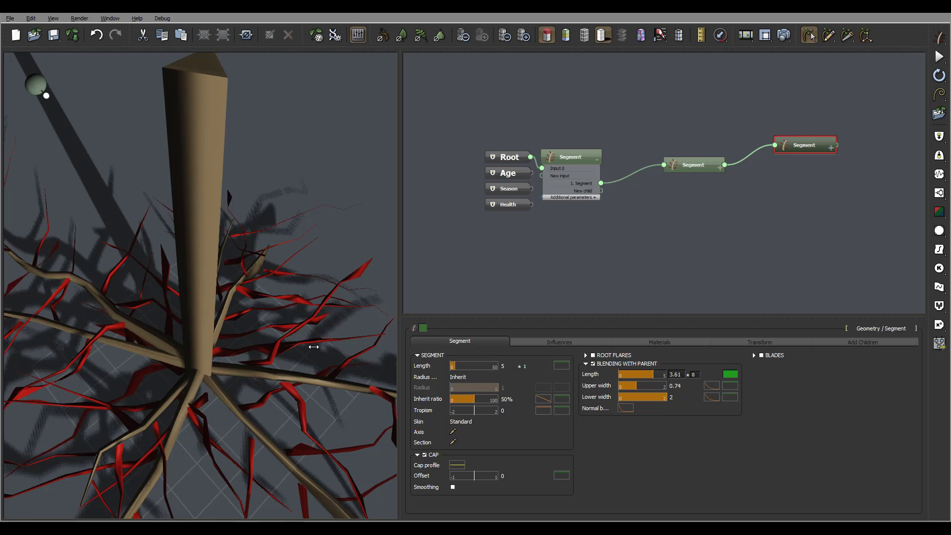
left_click_drag(349, 354, 132, 417)
left_click_drag(219, 415, 263, 414)
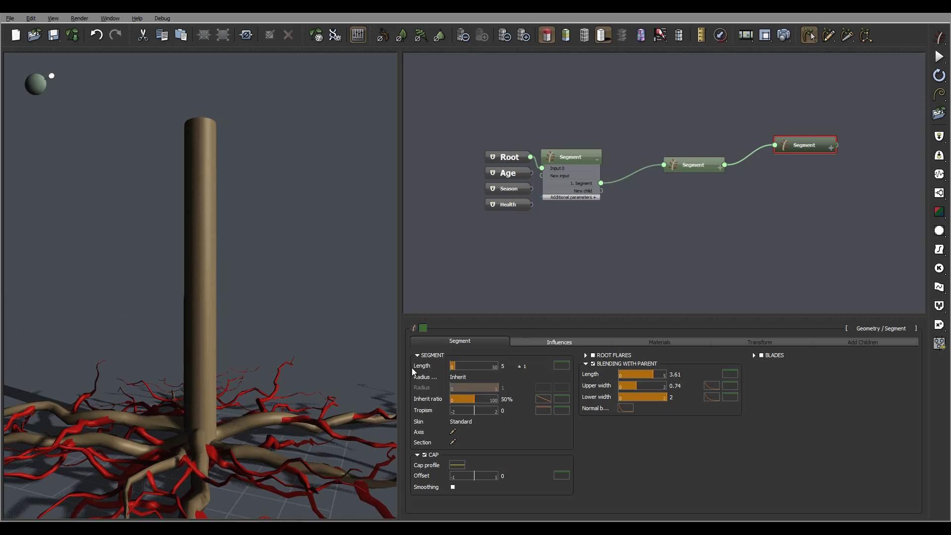
Try a Coil of 120° for the secondary roots on the main root segment and reset it to 0.
left_click(709, 161)
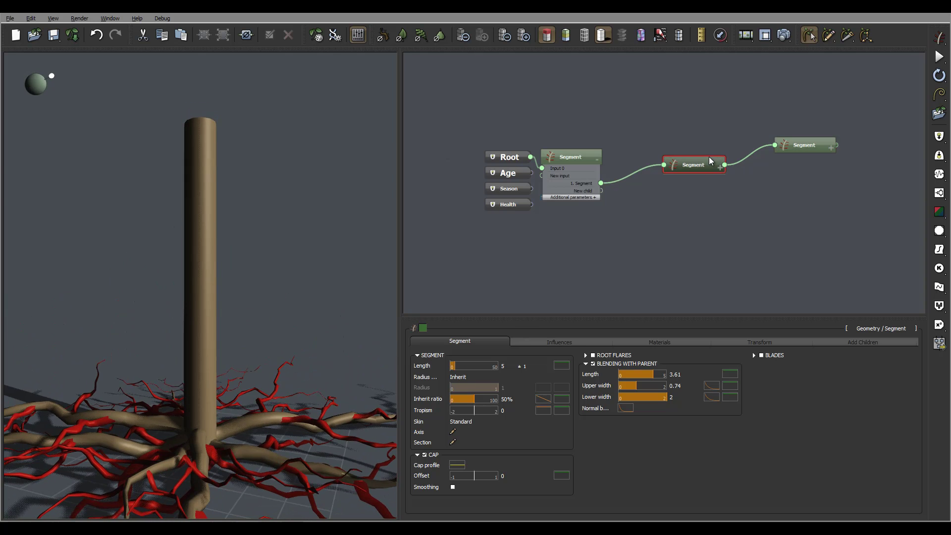
left_click(865, 340)
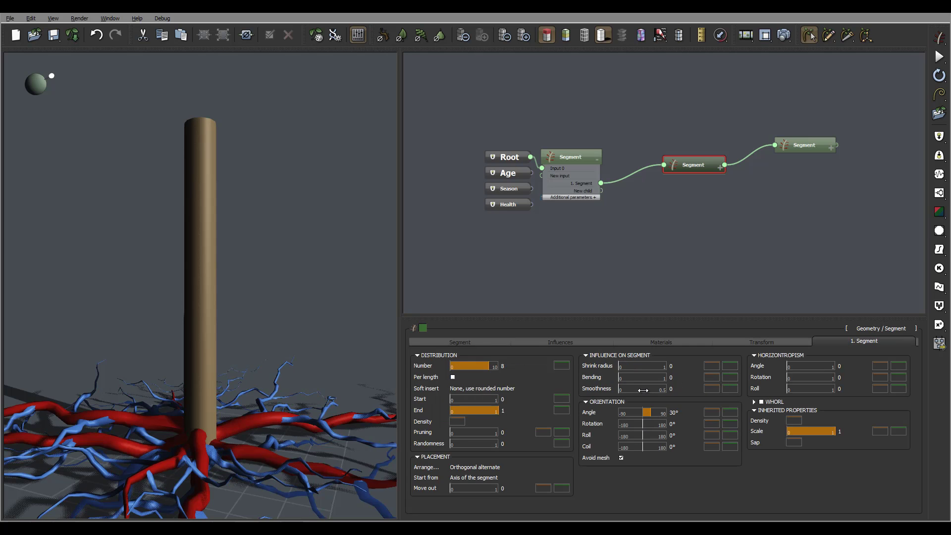
left_click(670, 445)
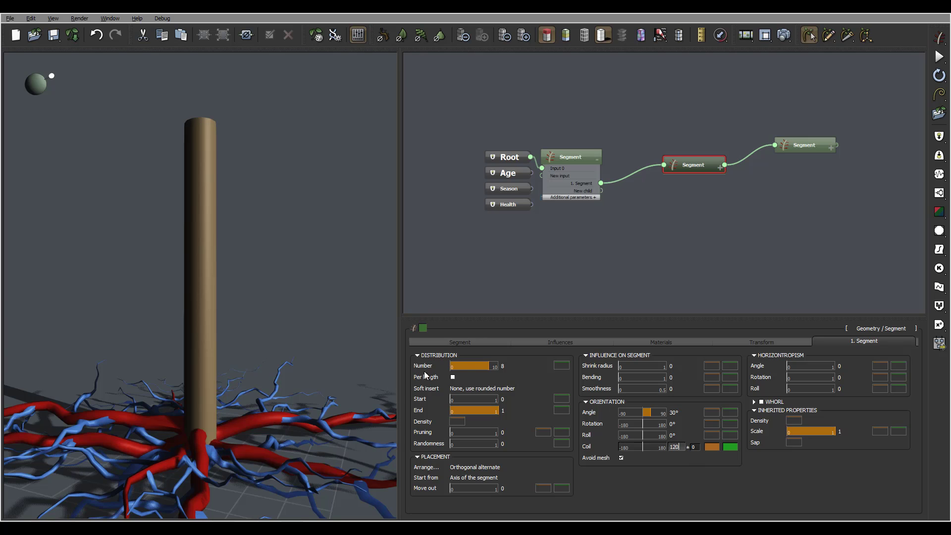
key("Return")
left_click_drag(310, 413, 256, 401)
double_click(673, 447)
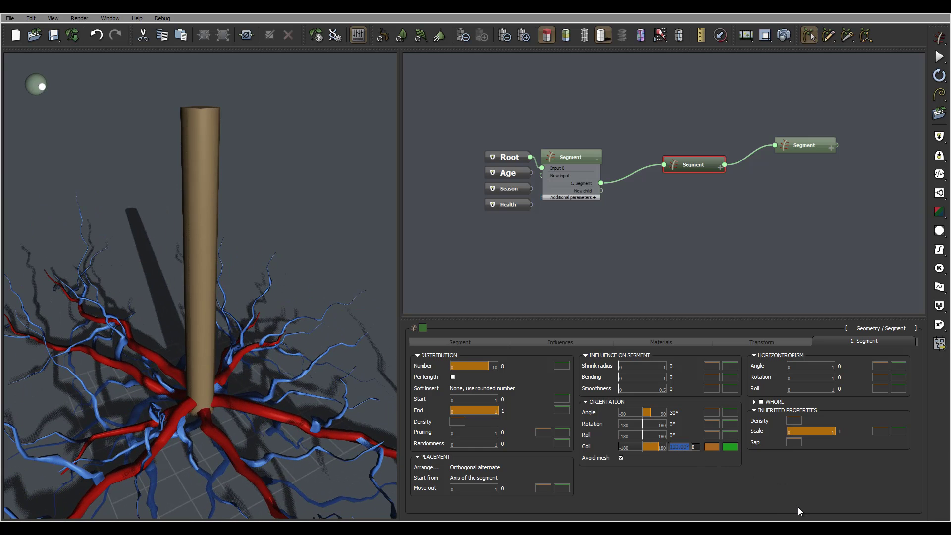
type("0")
key("Return")
left_click_drag(191, 376, 264, 443)
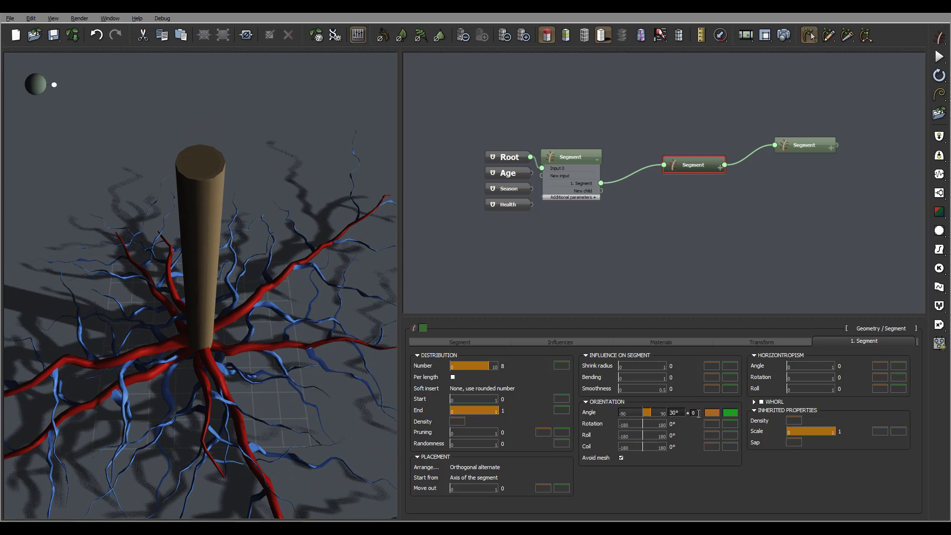
Set the variation of the secondary roots' orientation Angle to 20 on the main root segment.
left_click(695, 413)
type("20")
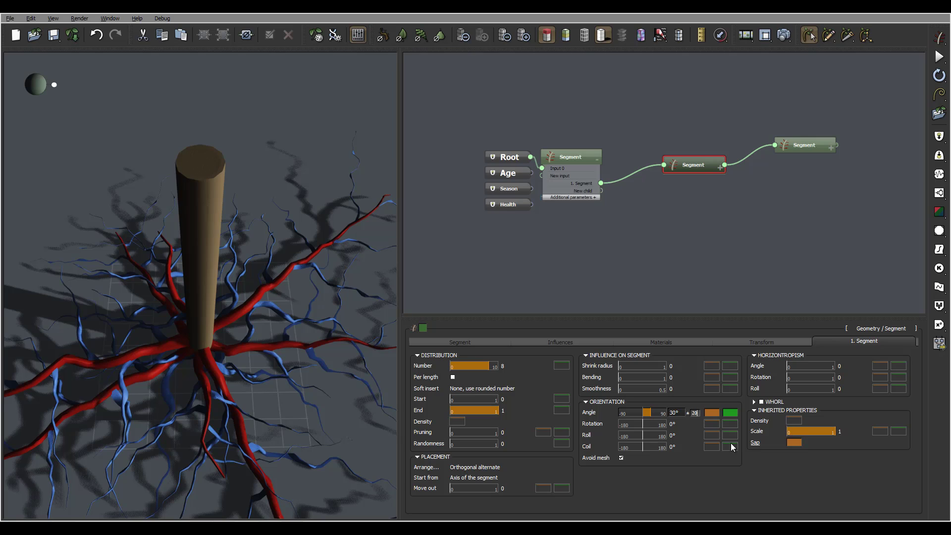
left_click_drag(227, 357, 202, 271)
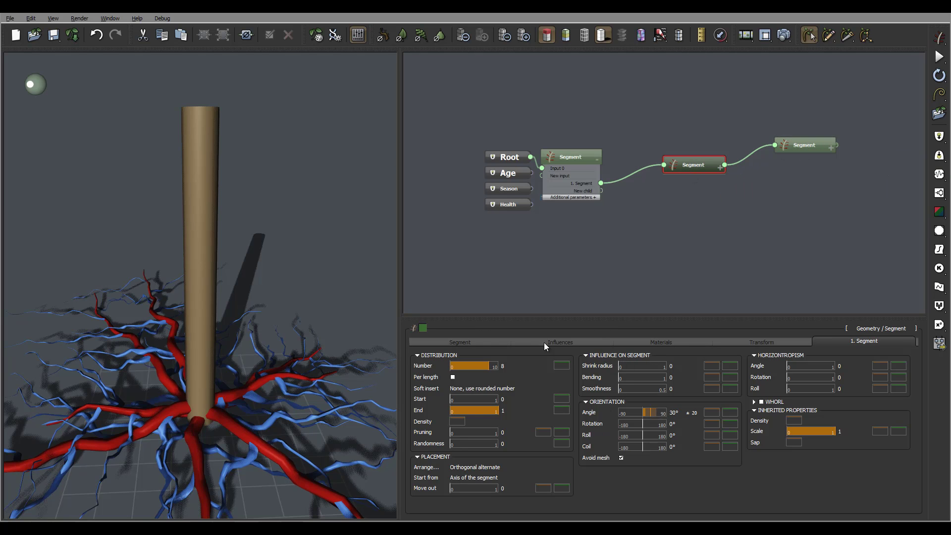
Enable blending with parent on the main root segment, with an Upper width of 1.52 and a Lower width of 0.76.
left_click(459, 340)
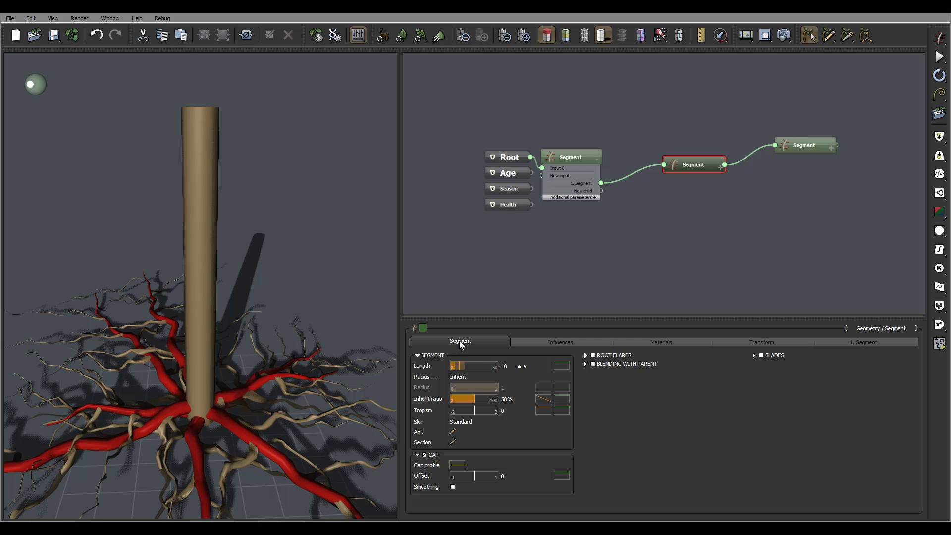
left_click(594, 364)
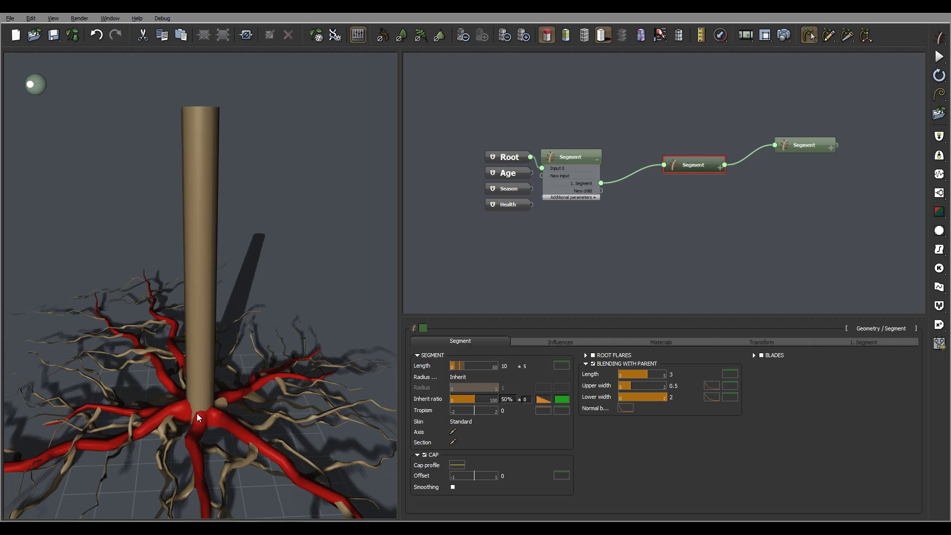
left_click_drag(197, 413, 176, 430)
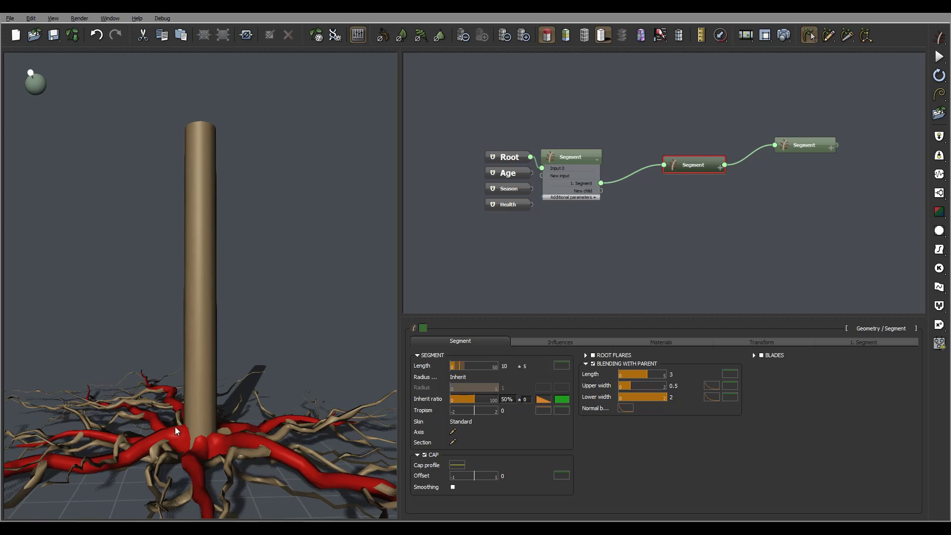
left_click_drag(630, 387, 657, 387)
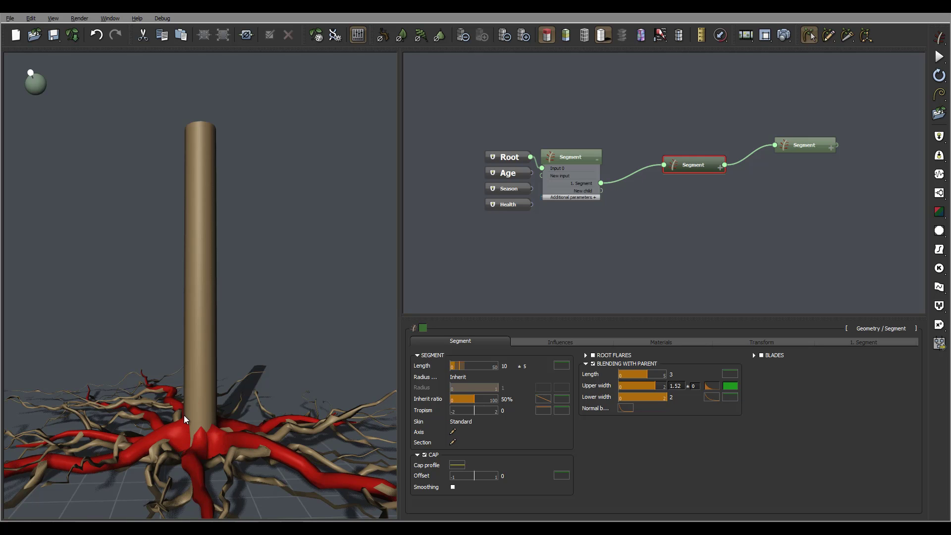
left_click_drag(183, 415, 148, 384)
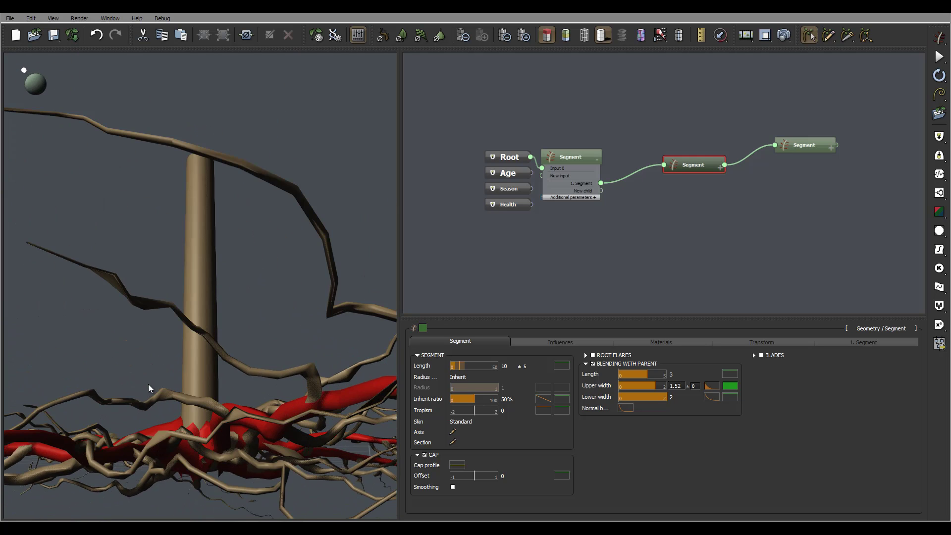
left_click(634, 397)
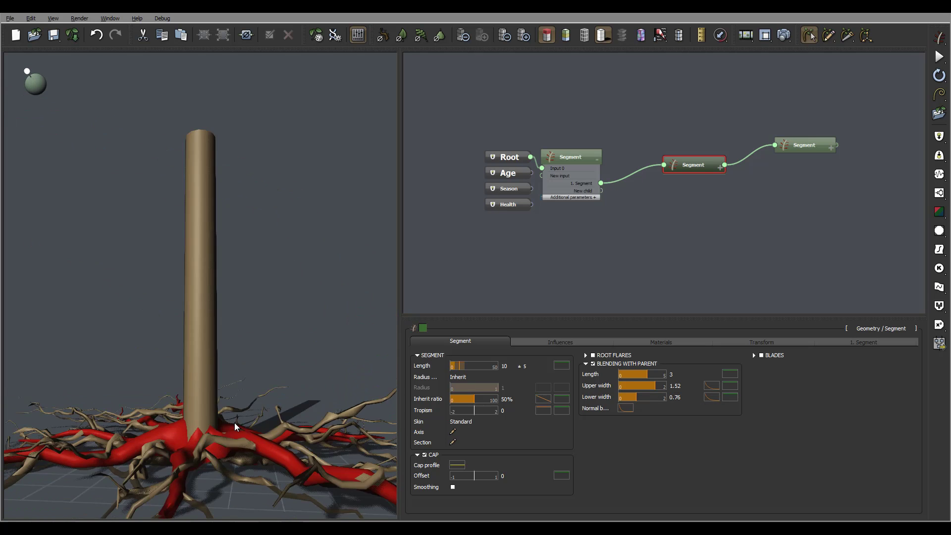
mouse_move(173, 433)
left_mouse_down()
mouse_move(118, 411)
mouse_move(218, 482)
left_mouse_up()
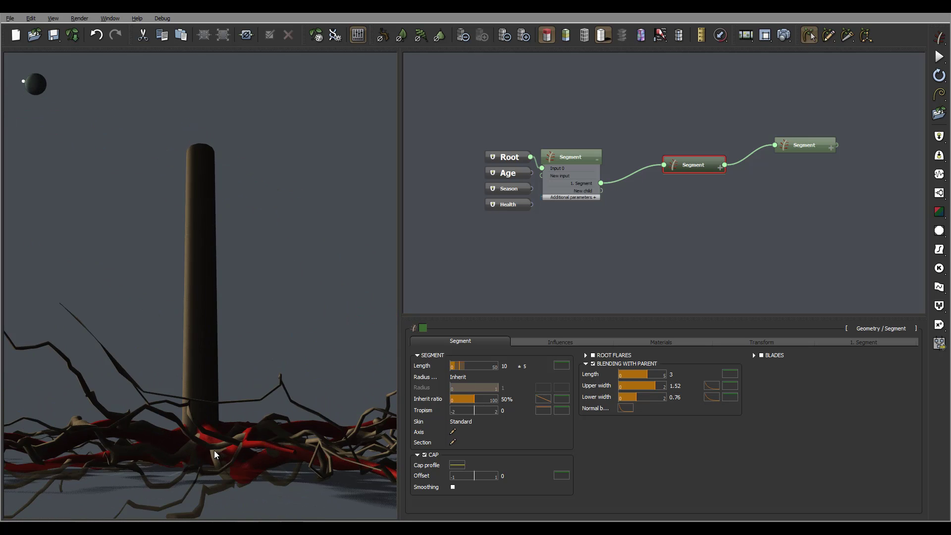
mouse_move(214, 450)
left_mouse_down()
mouse_move(204, 475)
mouse_move(253, 515)
left_mouse_up()
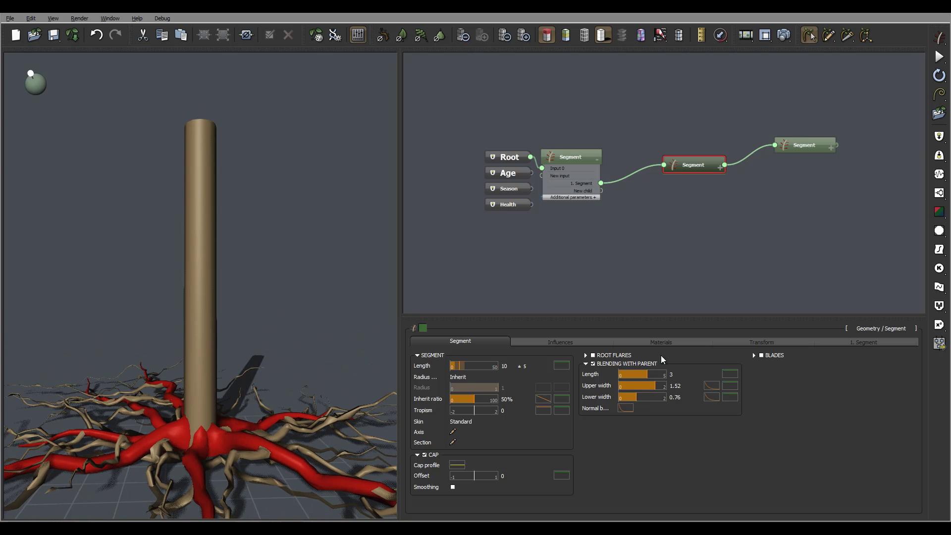
Raise the main roots' blending Upper width to 3.97 and the blending Length to 3.92.
left_click_drag(675, 386, 716, 382)
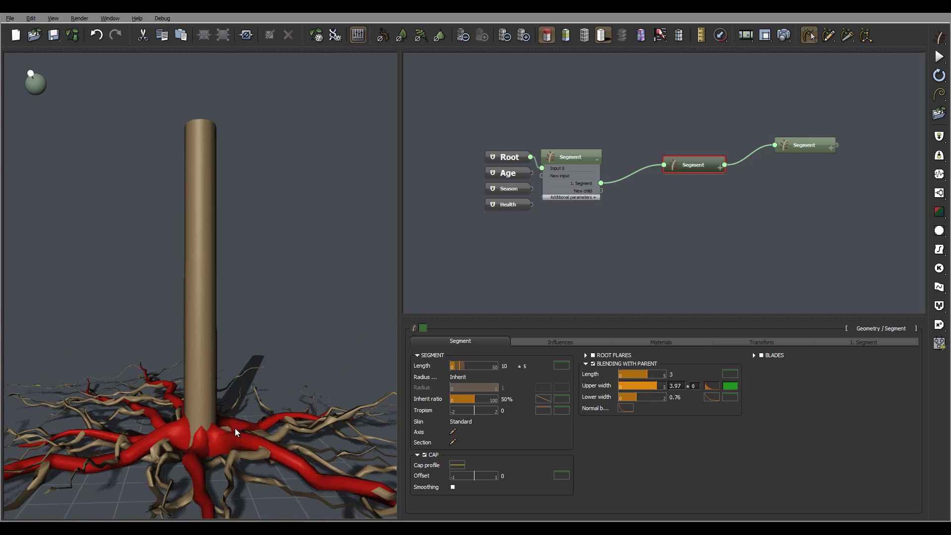
left_click_drag(186, 399, 237, 391)
left_click_drag(647, 375, 652, 375)
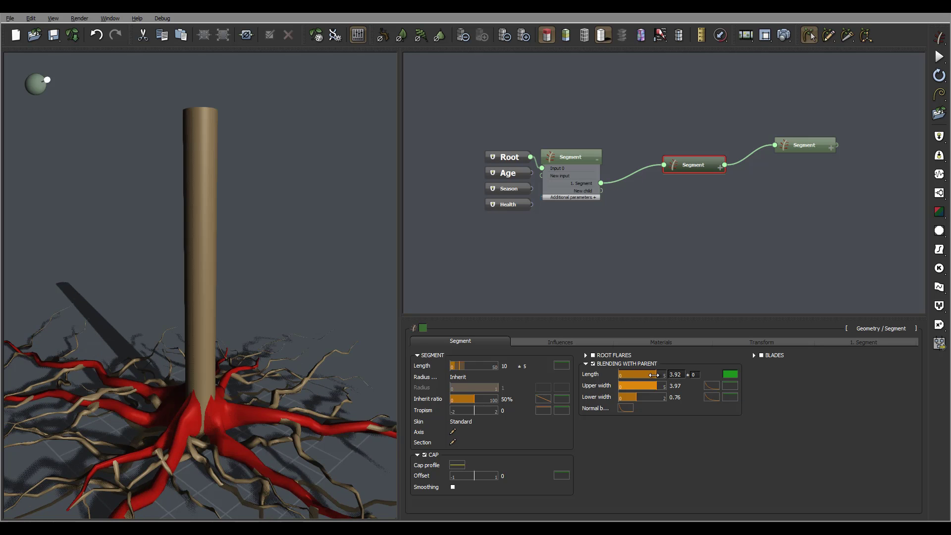
left_click_drag(232, 392, 275, 382)
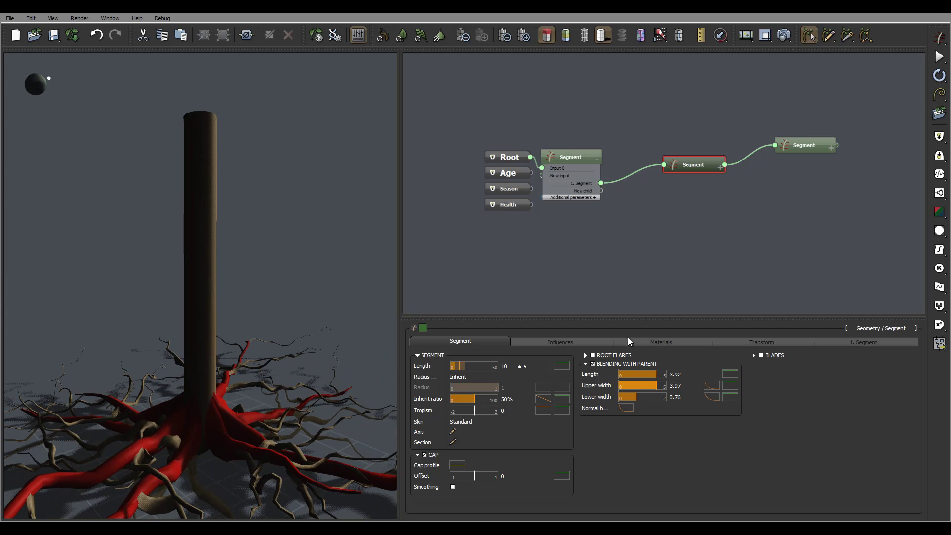
Enable root flares on the trunk segment and set their Height to 1.49.
left_click(578, 157)
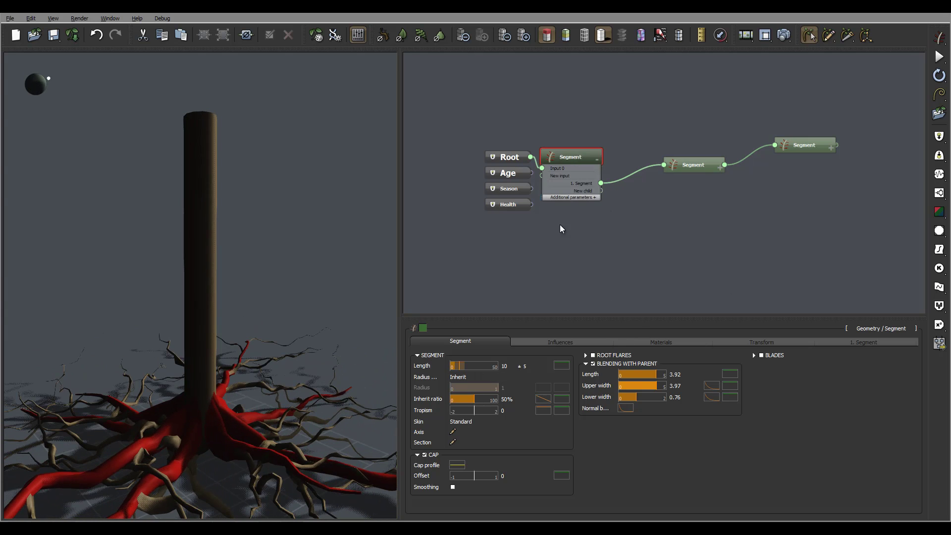
left_click(582, 183)
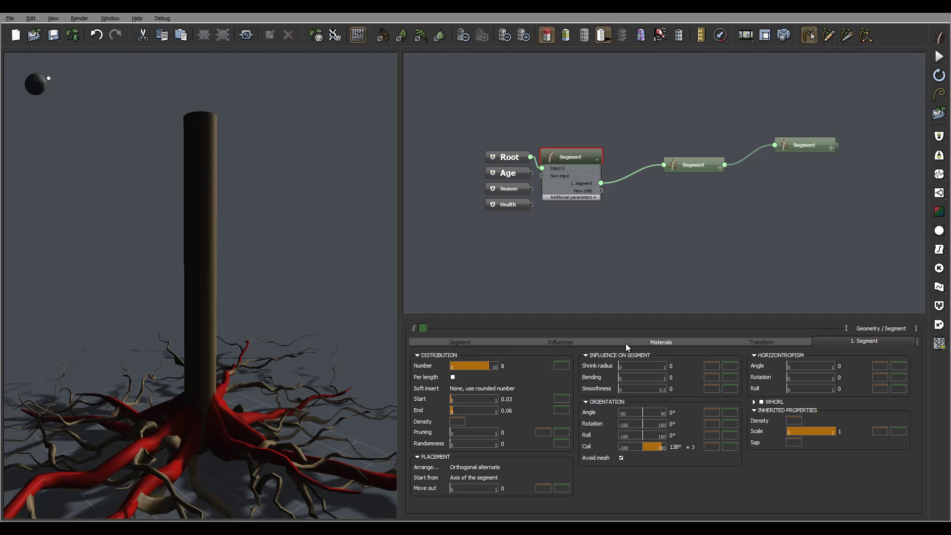
left_click(460, 342)
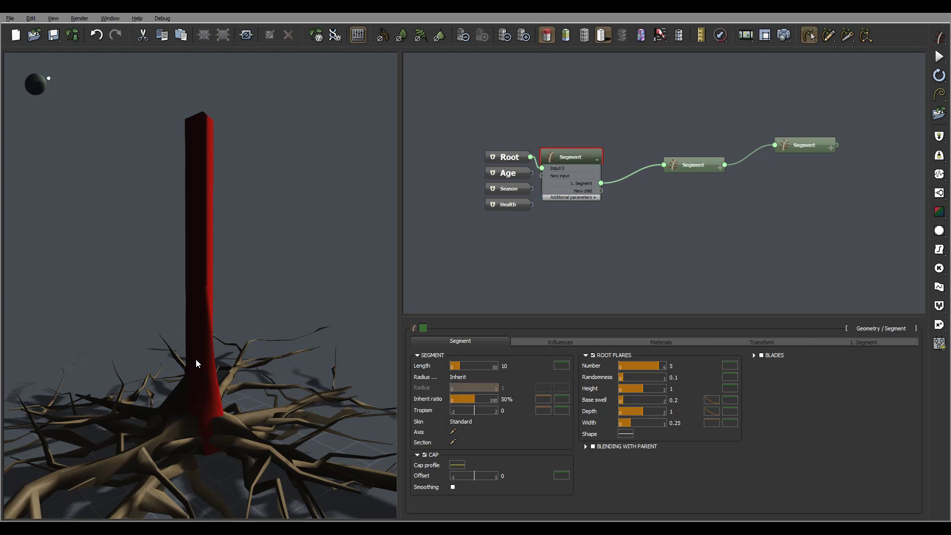
left_click_drag(259, 388, 184, 414)
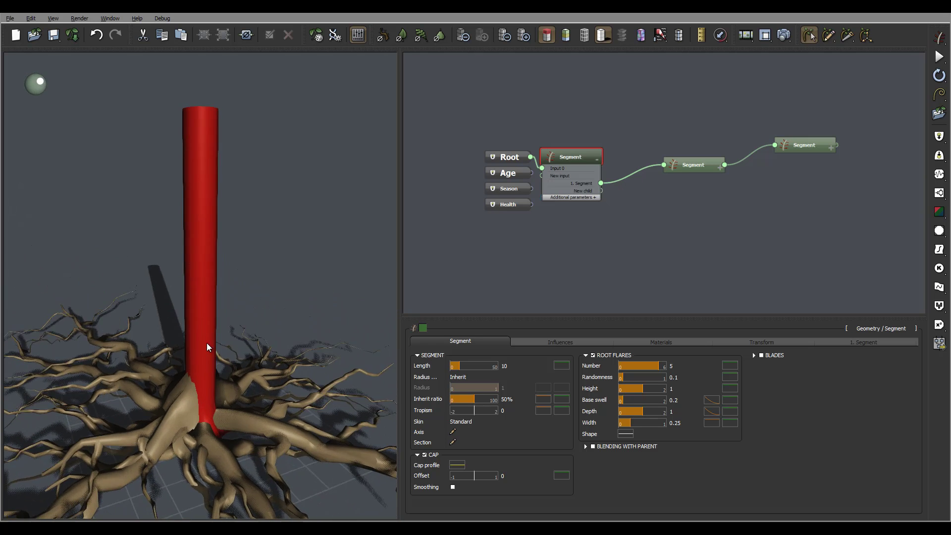
left_click_drag(206, 342, 234, 382)
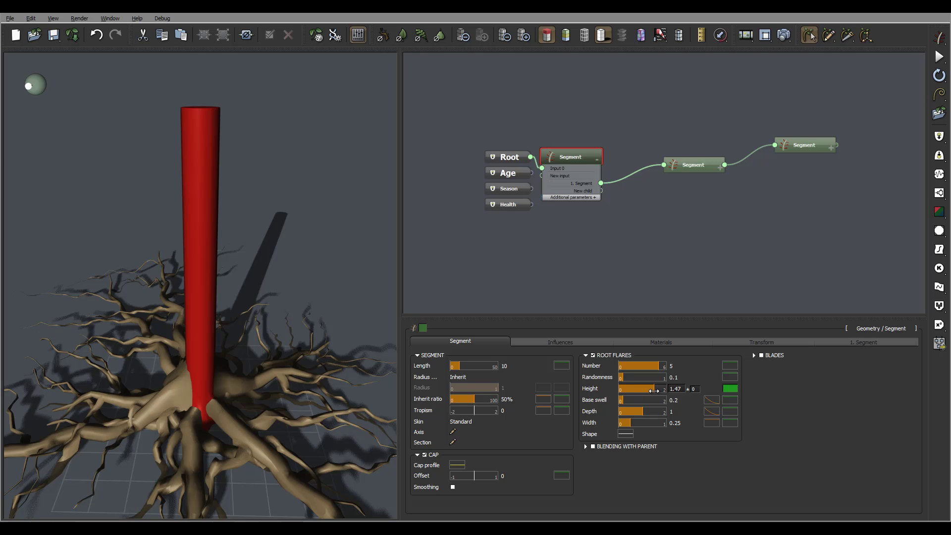
Set the Number of root flares on the trunk to 8 and view the trunk's base.
left_click(675, 367)
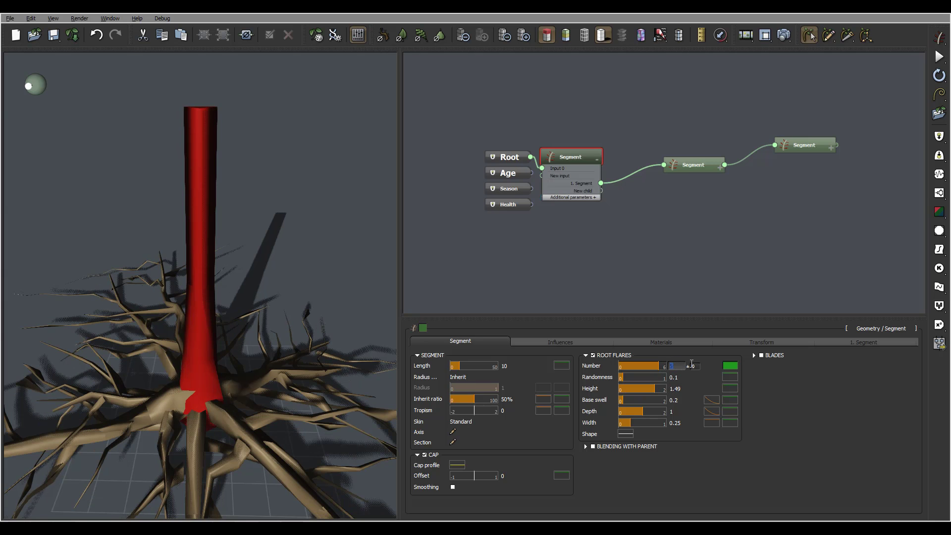
type("8")
key("Return")
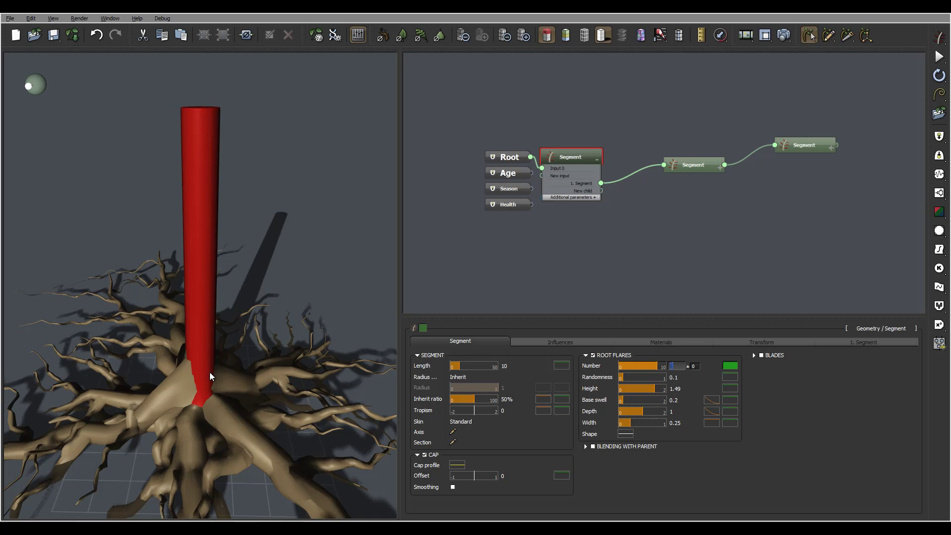
left_click_drag(219, 367, 277, 312)
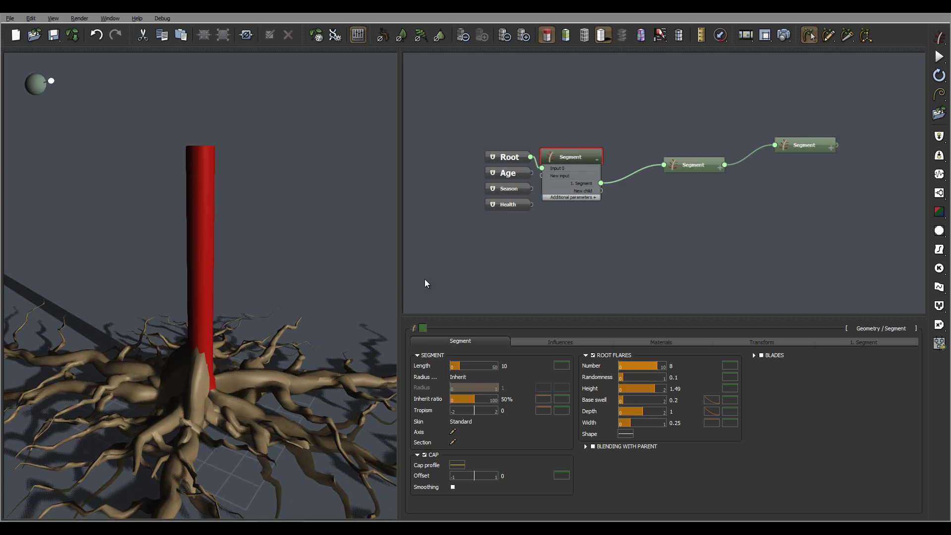
Set the trunk segment's axis perturbation Strength to 0.23 and view the trunk from another side.
left_click(559, 342)
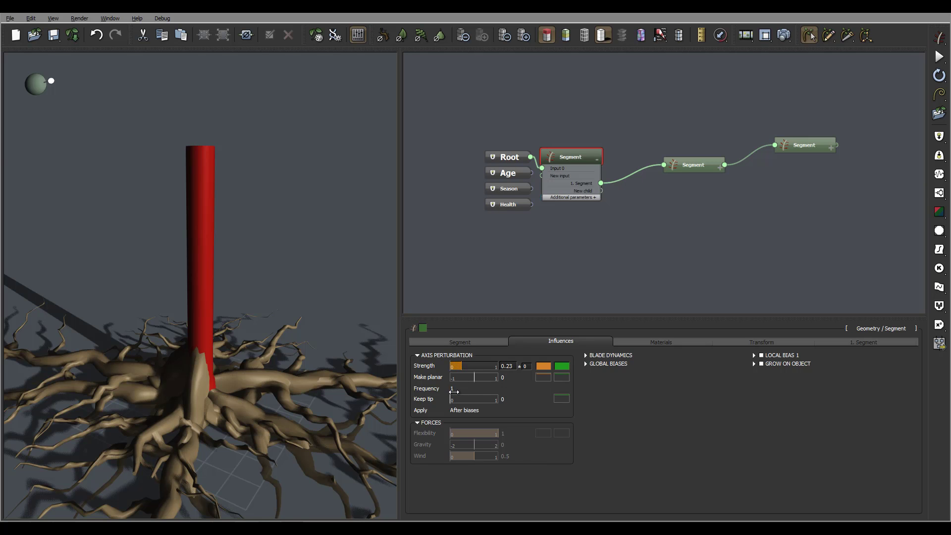
key("Return")
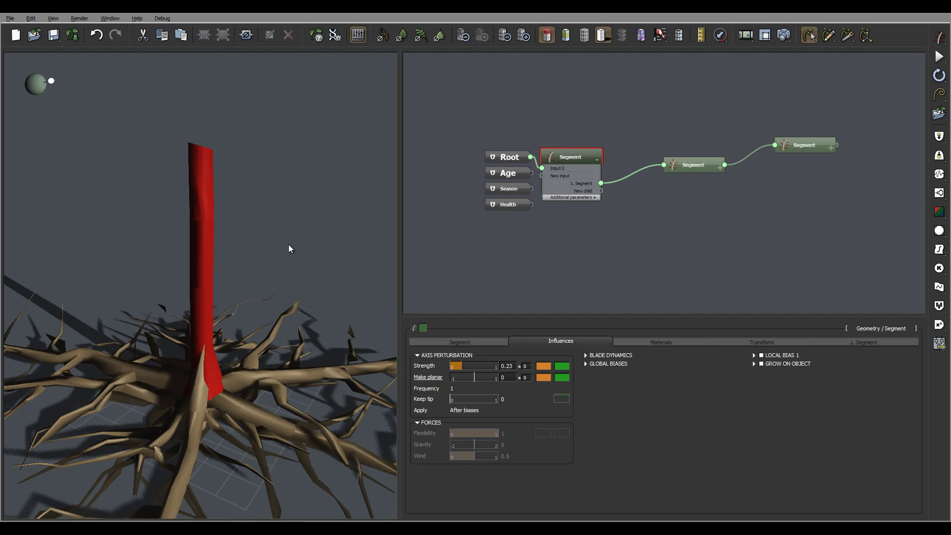
mouse_move(290, 248)
left_mouse_down()
mouse_move(230, 250)
mouse_move(251, 258)
mouse_move(230, 264)
left_mouse_up()
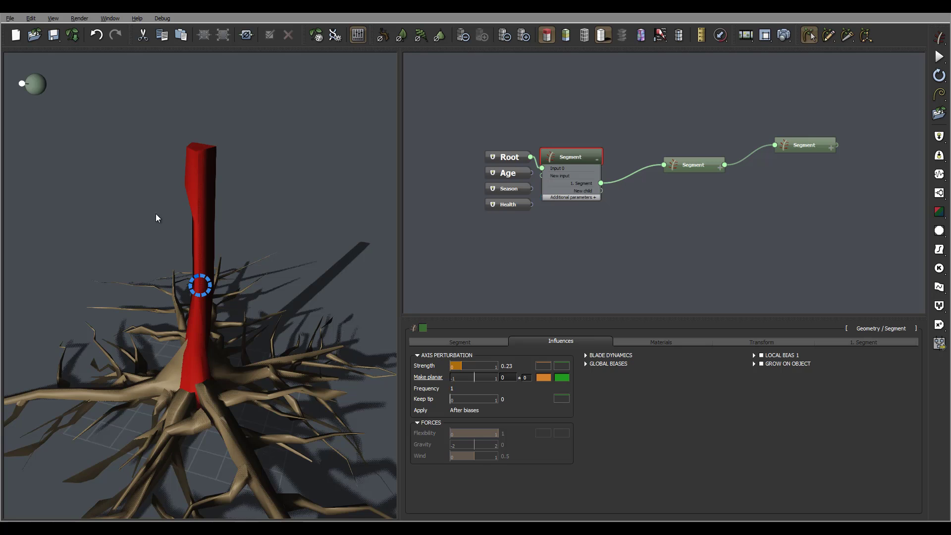
Set the trunk segment's Length to 3 and view the shortened trunk from other sides.
right_click_drag(145, 280, 246, 302)
left_click(450, 340)
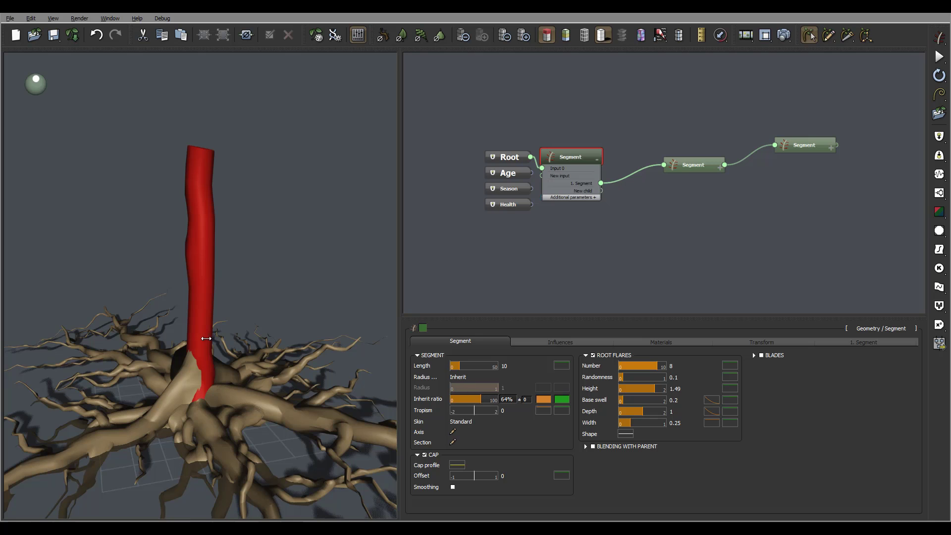
left_click(545, 399)
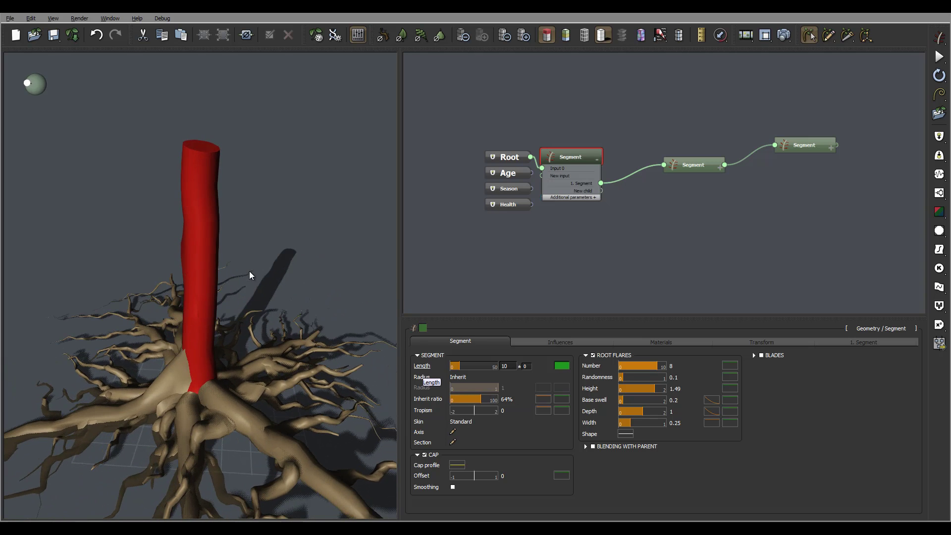
double_click(505, 366)
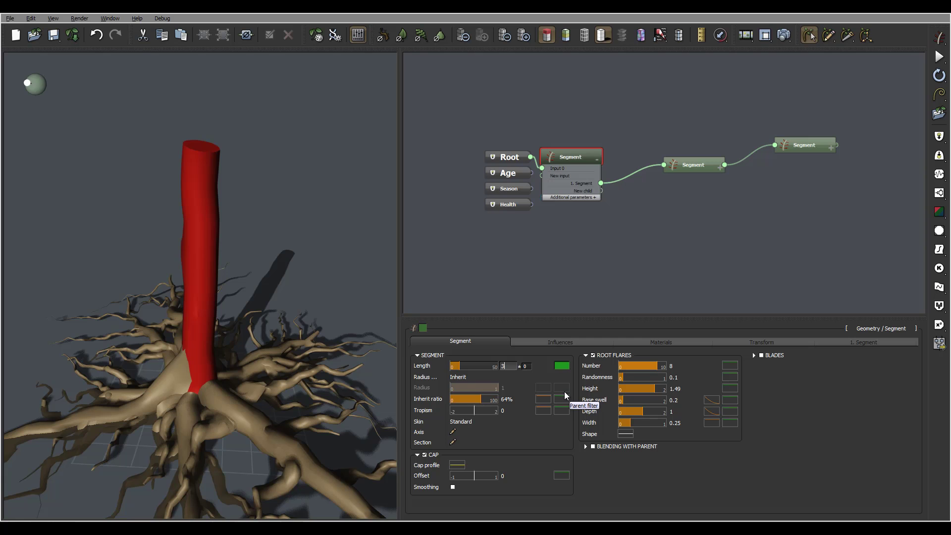
type("3")
key("Return")
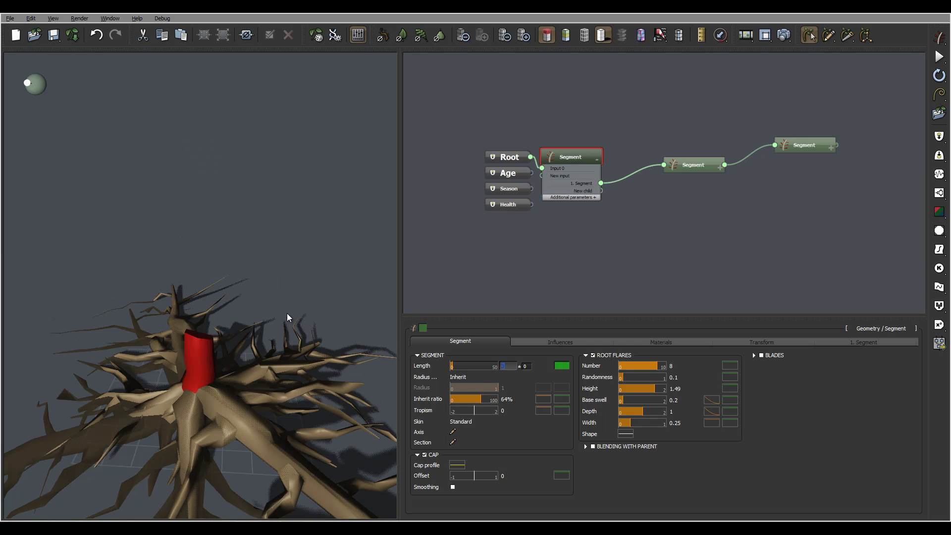
right_click_drag(287, 314, 269, 338)
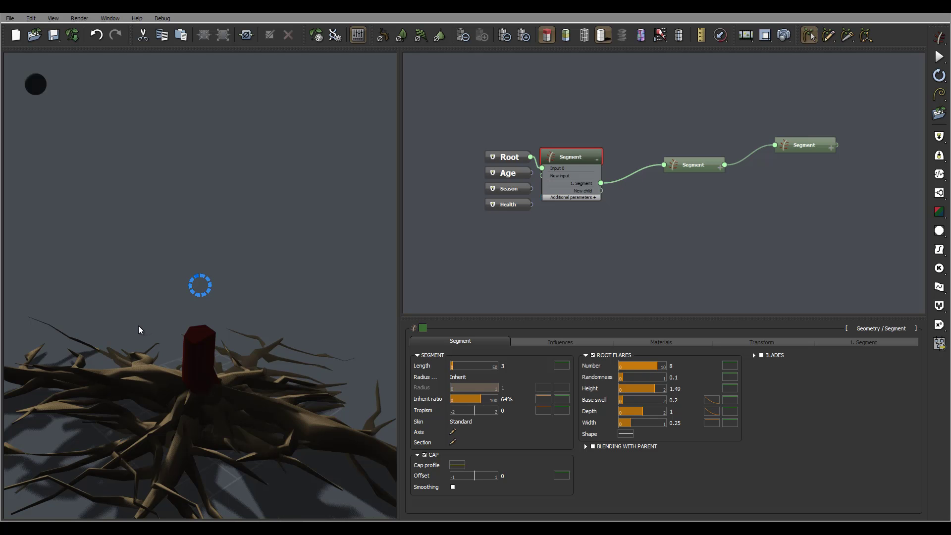
right_click_drag(145, 328, 169, 415)
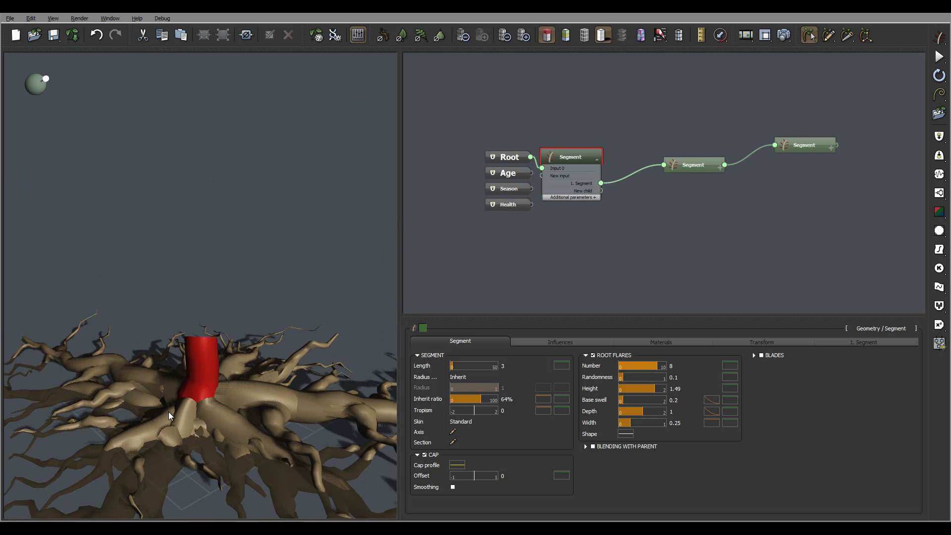
Set the trunk segment's Length to 5 and view the trunk's cut end from above.
double_click(504, 365)
type("5")
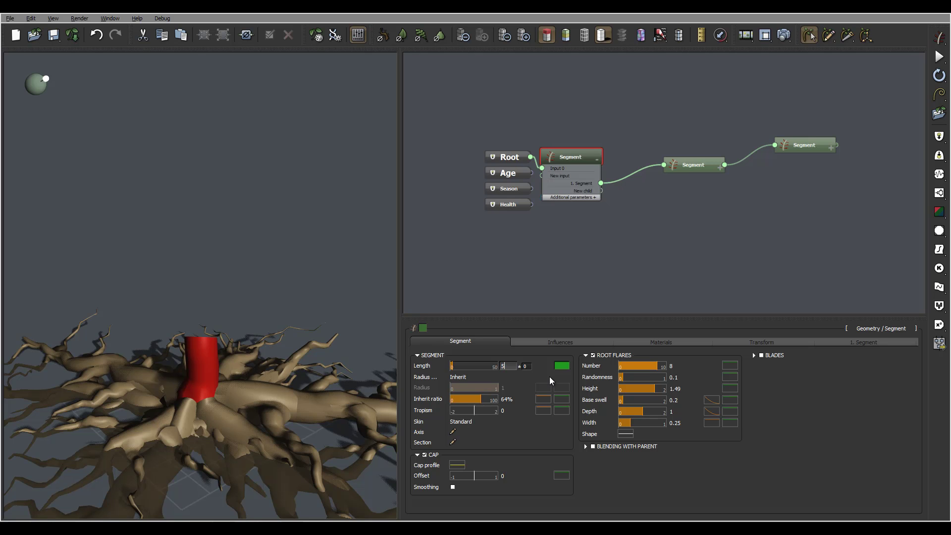
key("Return")
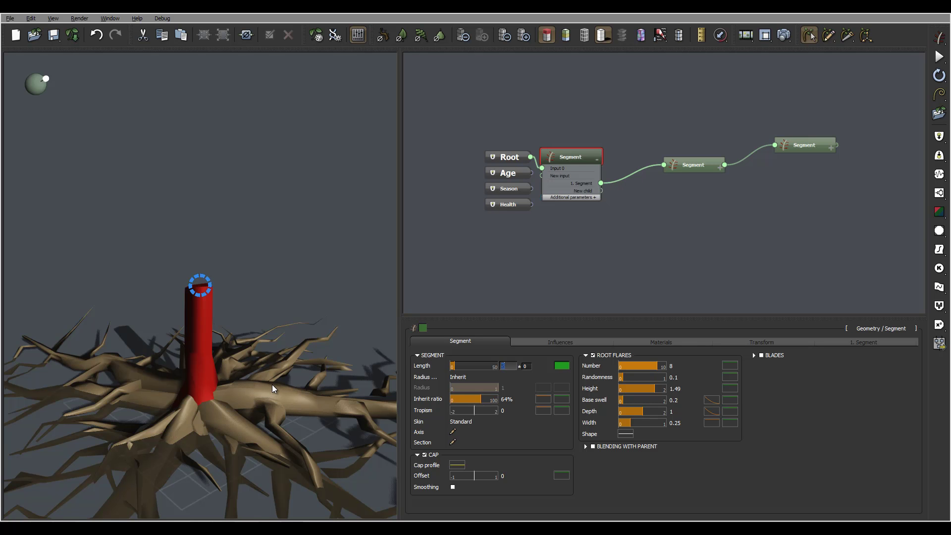
left_click_drag(272, 385, 340, 432)
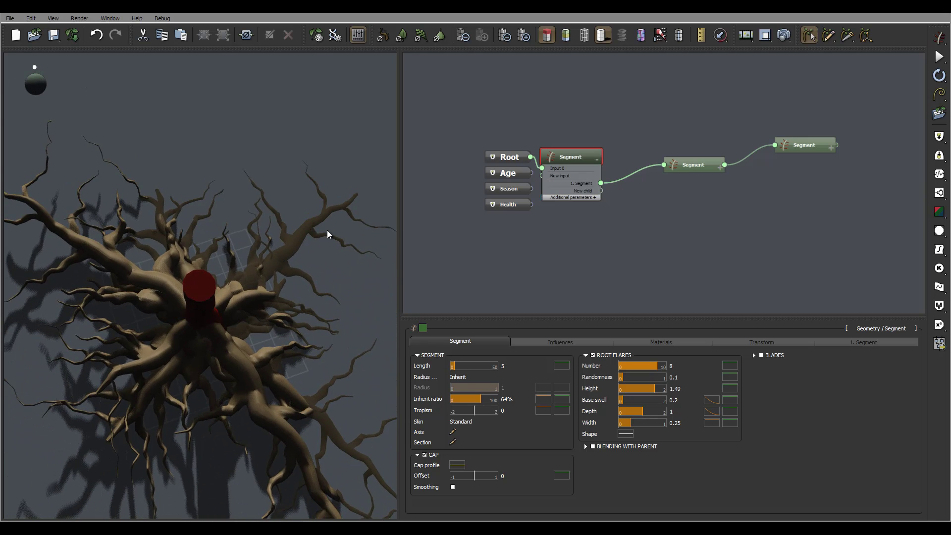
left_click_drag(327, 234, 186, 284)
left_click_drag(290, 314, 291, 323)
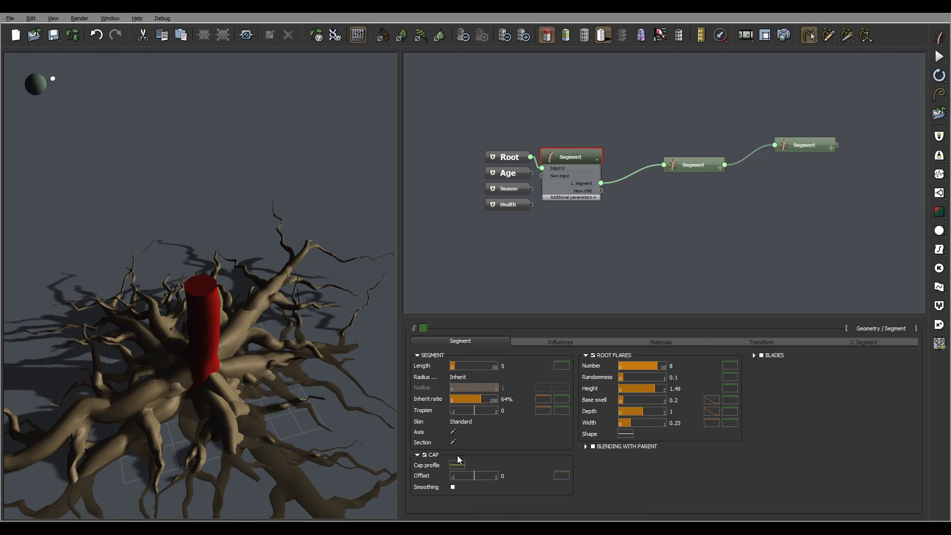
In the trunk's cap profile curve, add a keypoint at about X 0.18, Y 0.15 and lower the end keypoint to about 0.02.
left_click(459, 468)
left_click(489, 393)
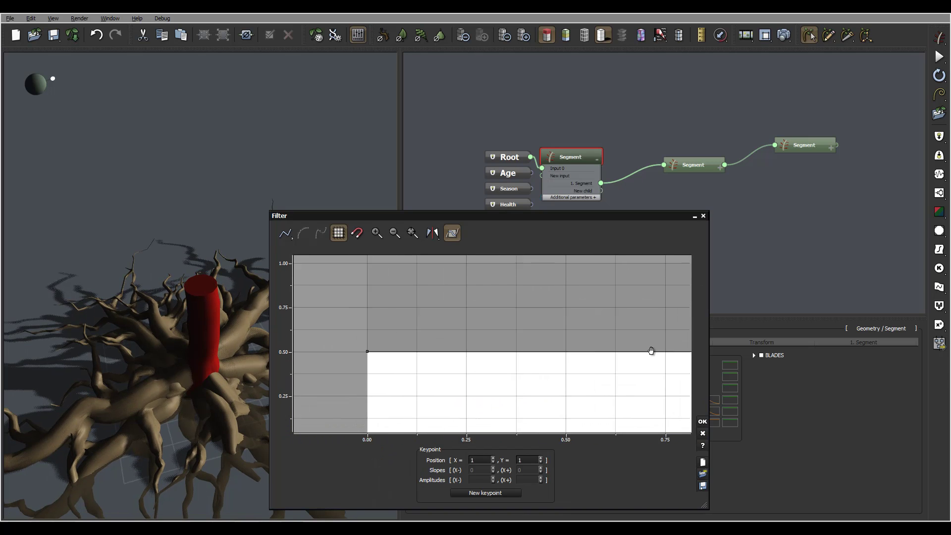
left_click(457, 321)
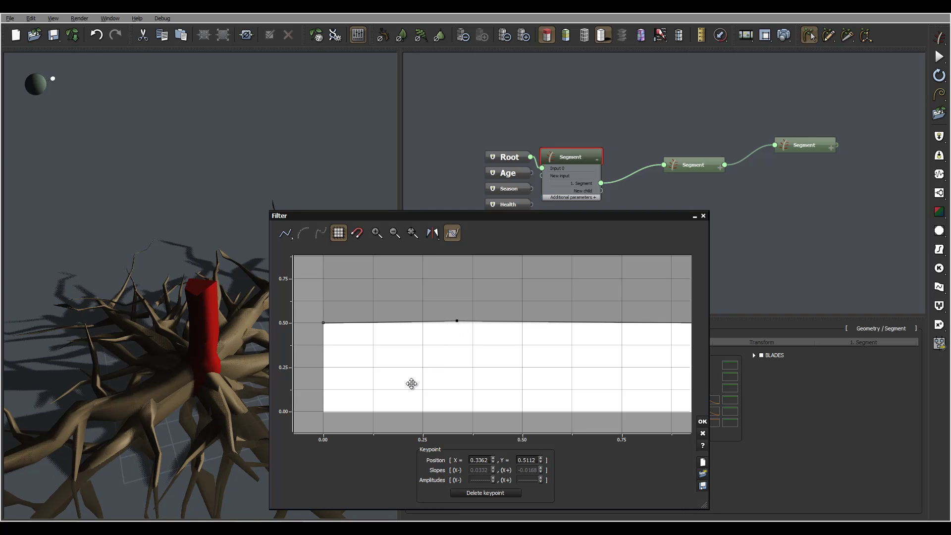
left_click_drag(457, 321, 395, 384)
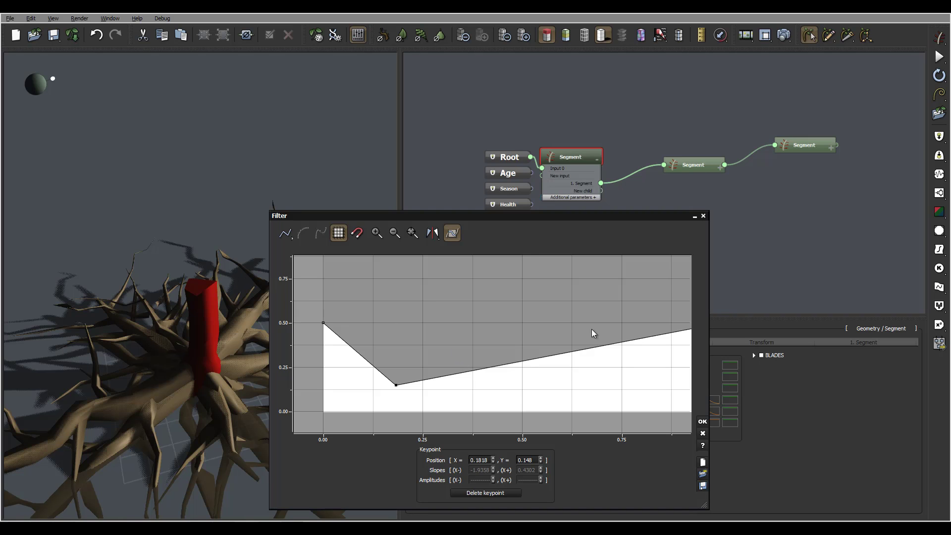
middle_click_drag(591, 332, 472, 332)
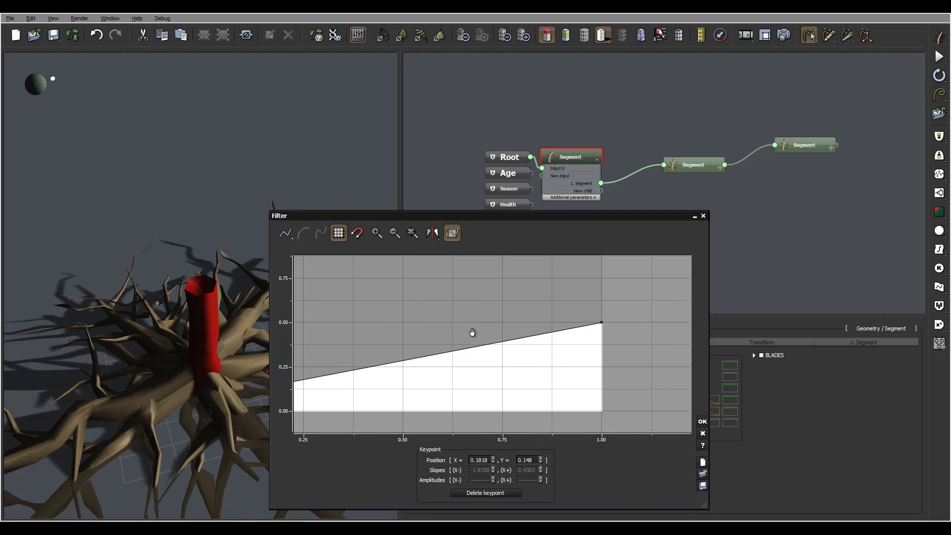
left_click_drag(601, 322, 604, 407)
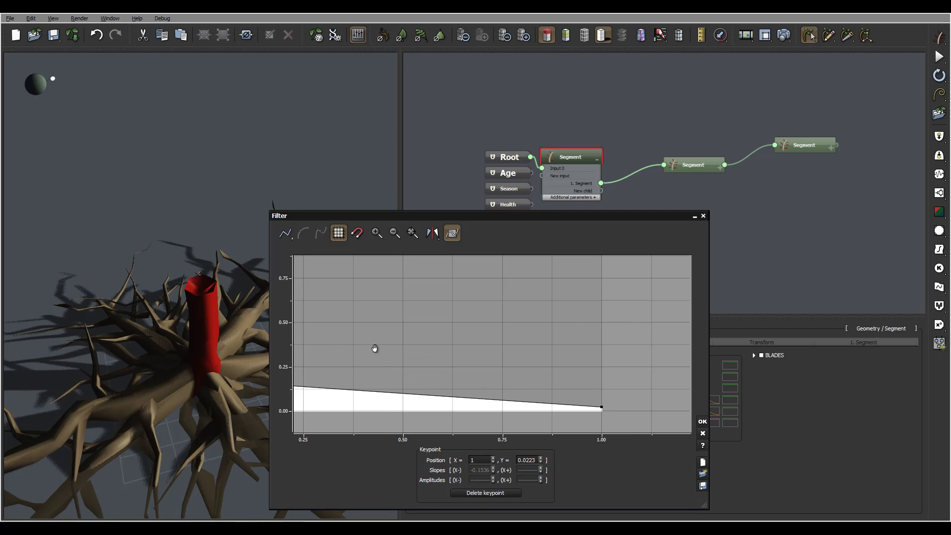
Move the cap profile's middle keypoint to X 0.056, Y 0.0642, add another at X 0.0212, Y 0.514, and apply the curve.
left_click_drag(375, 348, 582, 328)
left_click_drag(484, 365, 434, 379)
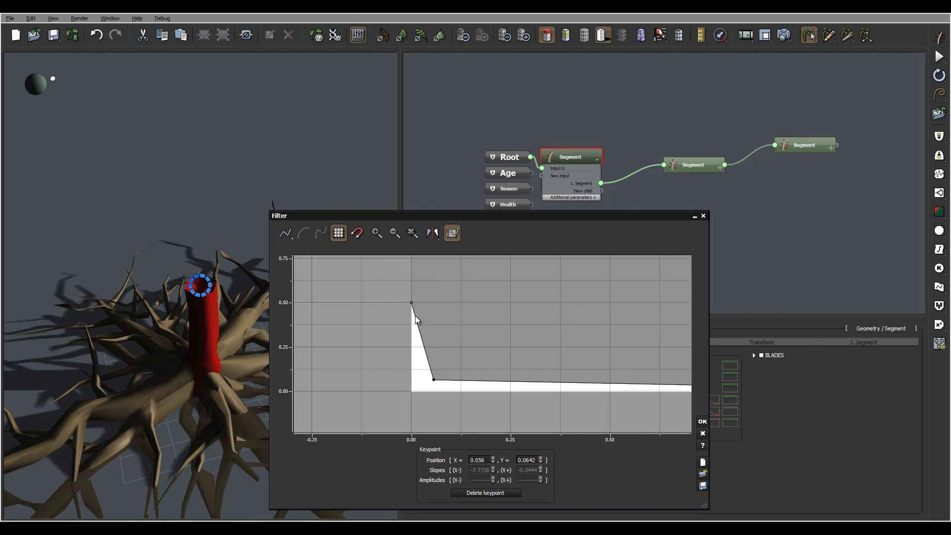
left_click(415, 315)
left_click_drag(419, 301, 420, 300)
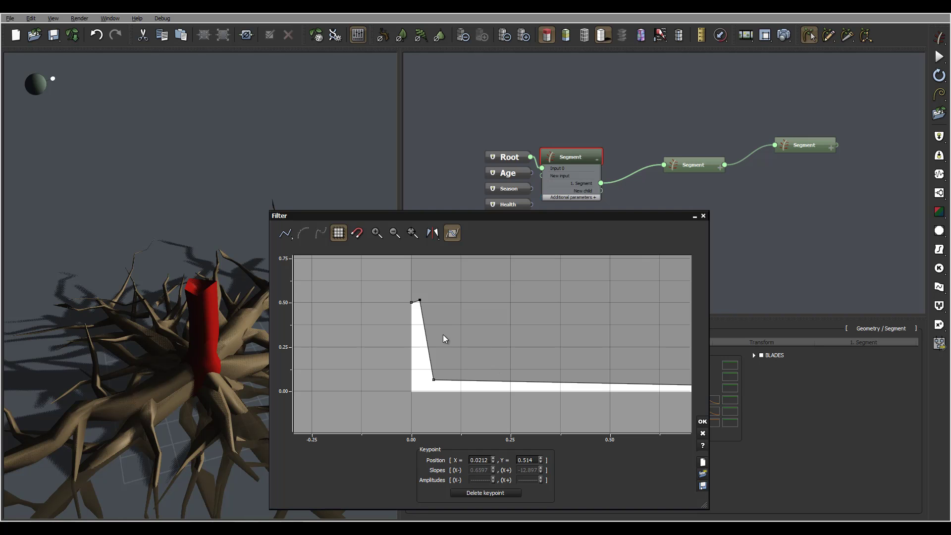
left_click(702, 421)
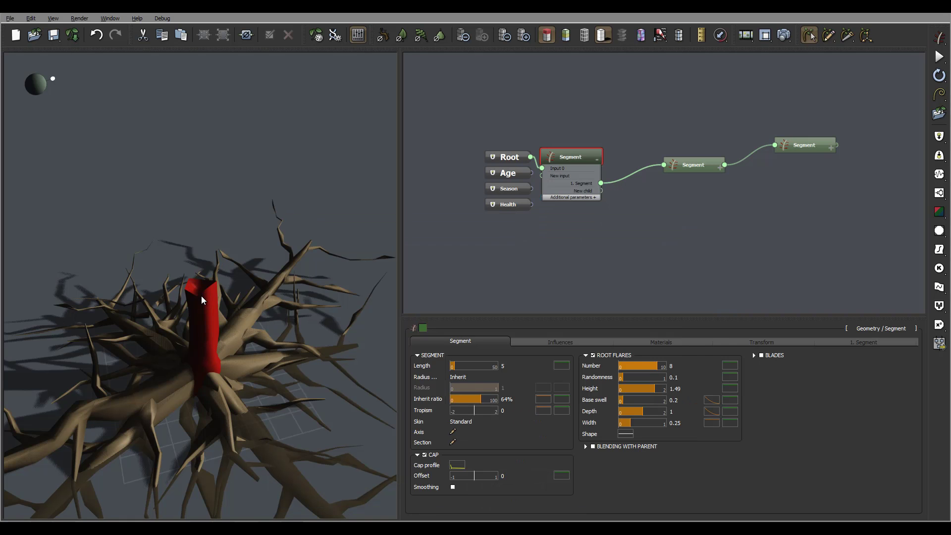
Inspect the hollowed trunk cap and set the trunk segment's Length to 10.
left_click_drag(221, 274, 248, 326)
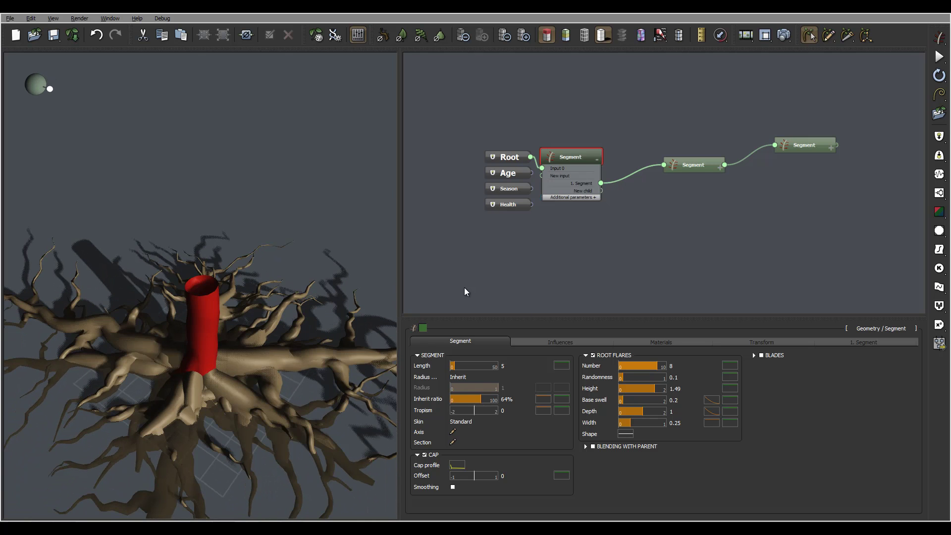
left_click_drag(112, 280, 193, 296)
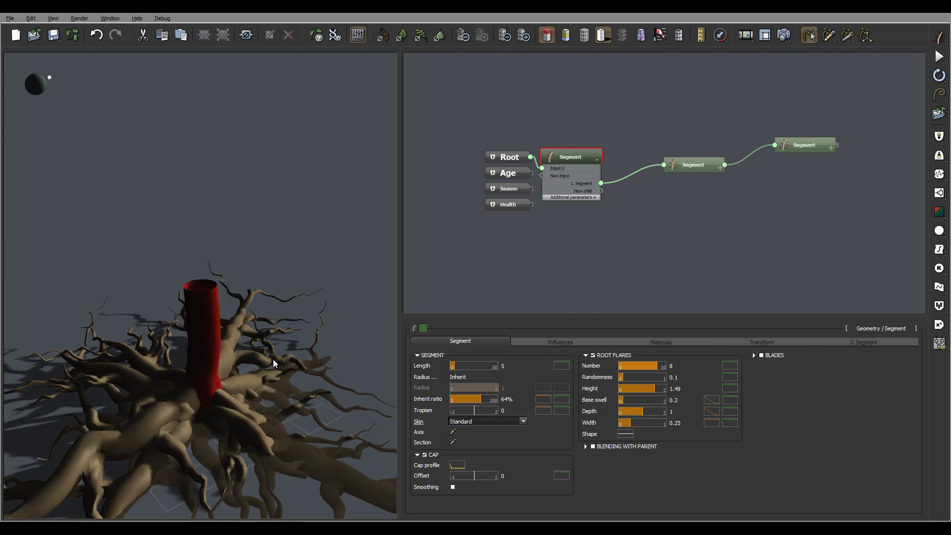
left_click_drag(231, 367, 318, 397)
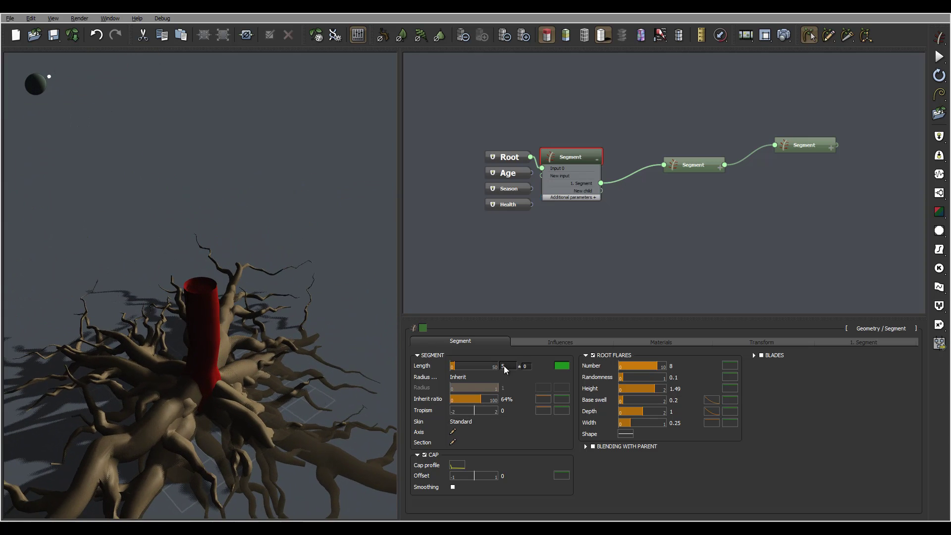
type("10")
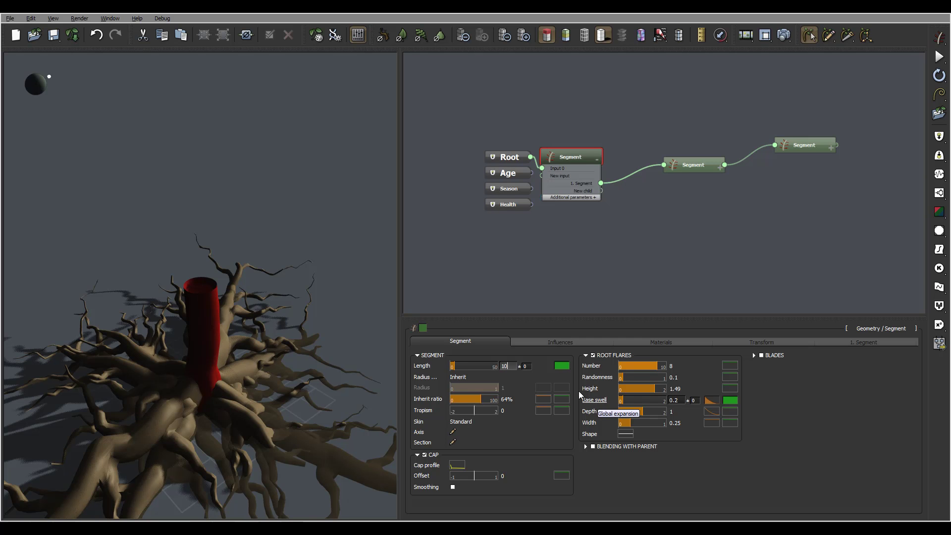
key("Return")
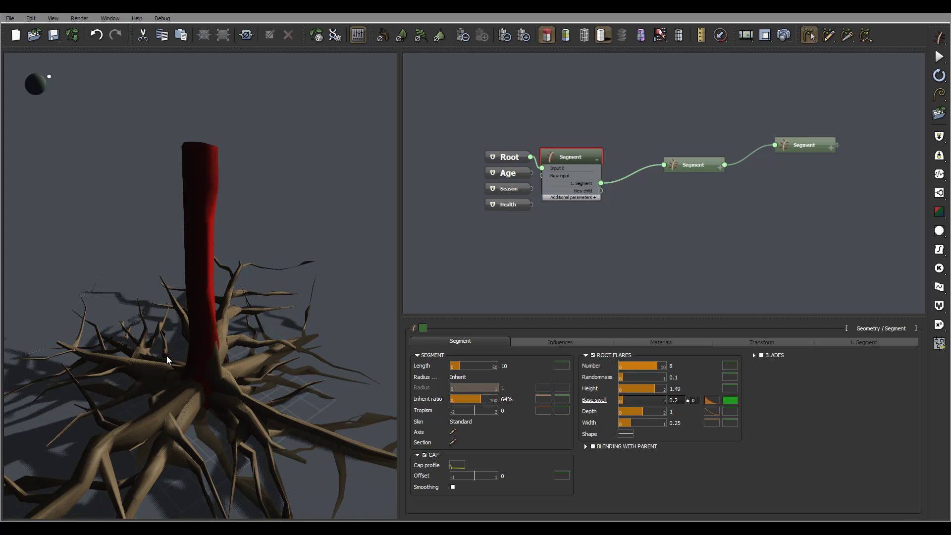
Examine the trunk and the way its base blends into the roots from several sides.
left_click_drag(231, 343, 221, 322)
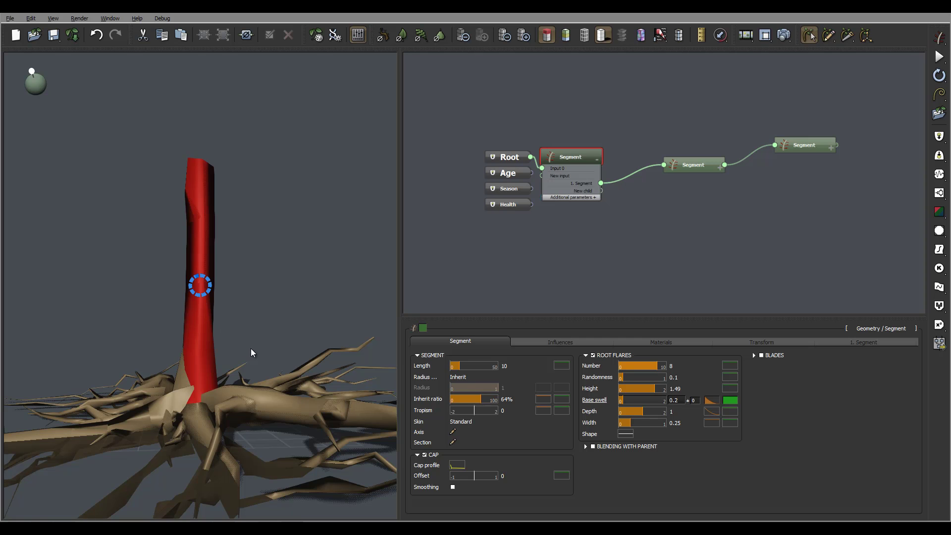
left_click_drag(286, 365, 285, 387)
right_click_drag(235, 354, 74, 400)
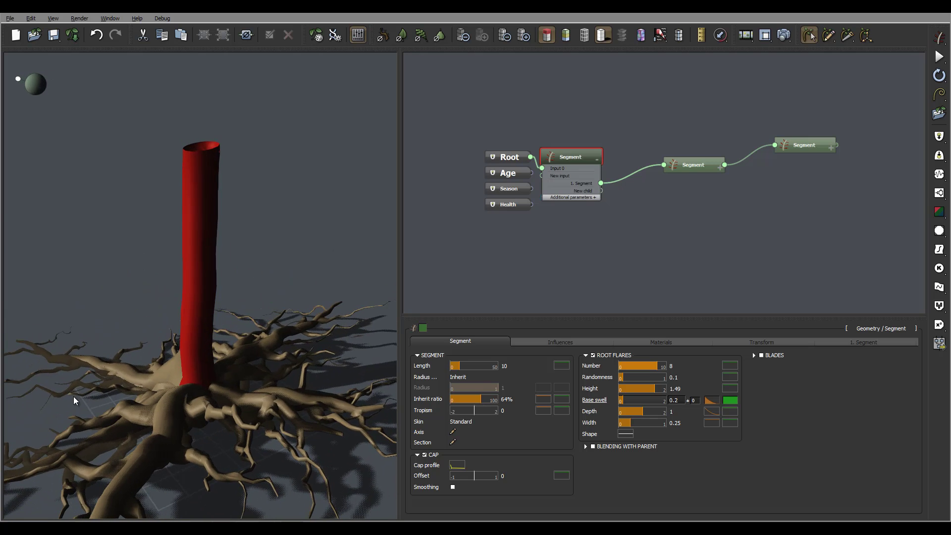
right_click_drag(56, 355, 123, 377)
right_click_drag(71, 359, 68, 352)
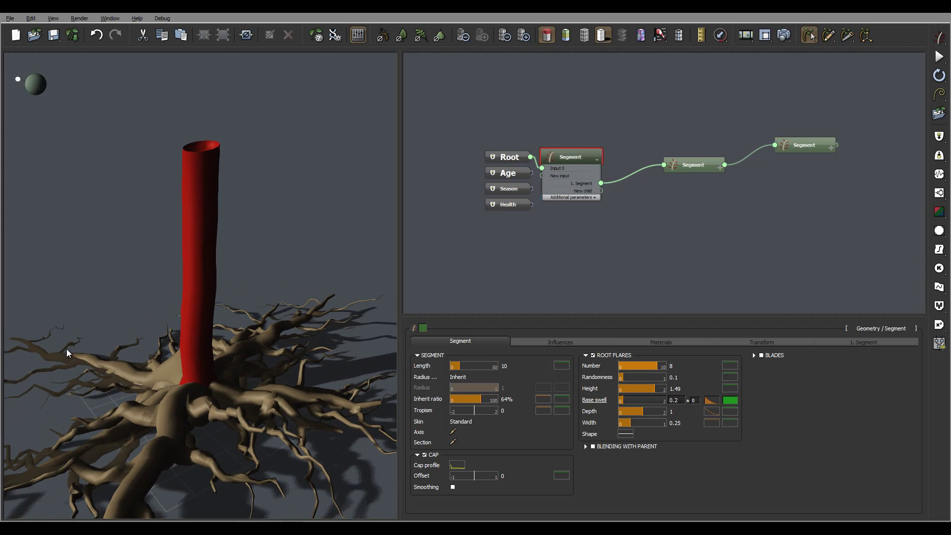
right_click_drag(169, 397, 250, 368)
right_click_drag(332, 465, 319, 388)
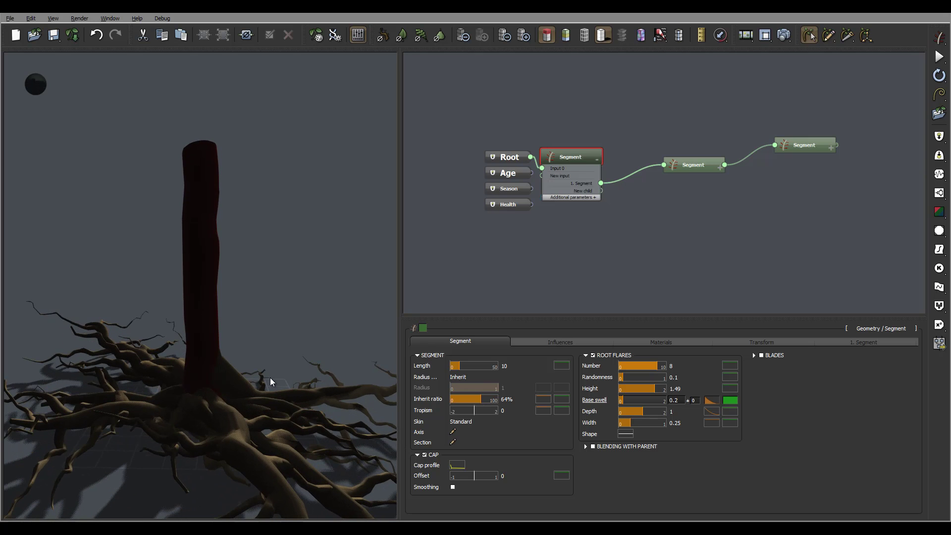
right_click_drag(304, 481, 309, 350)
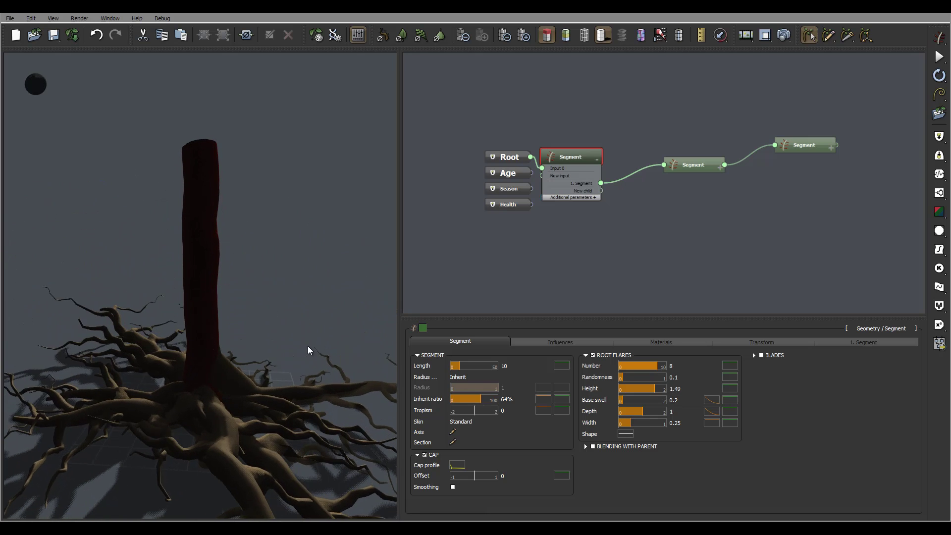
Try an axis perturbation Make planar value of 0.8 on the main root segment and settle on 0.24.
left_click(693, 164)
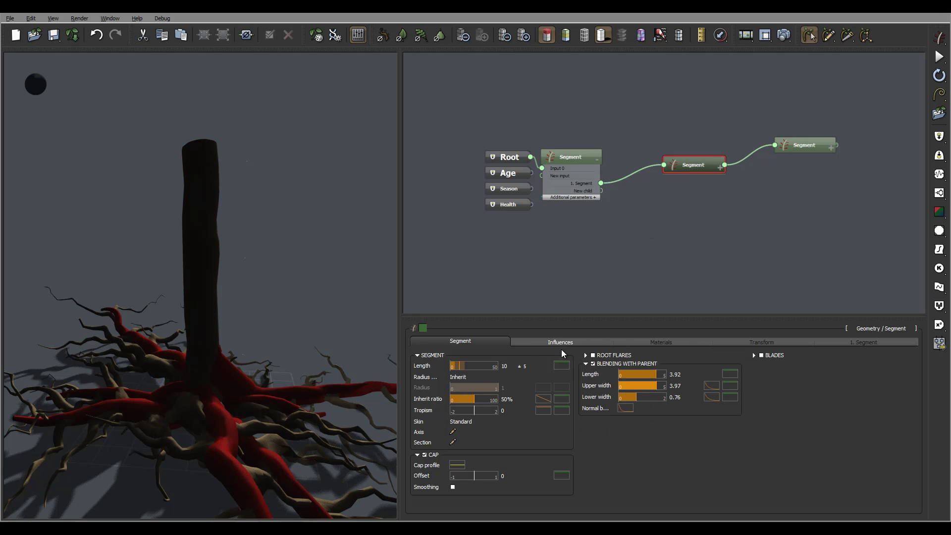
left_click(560, 342)
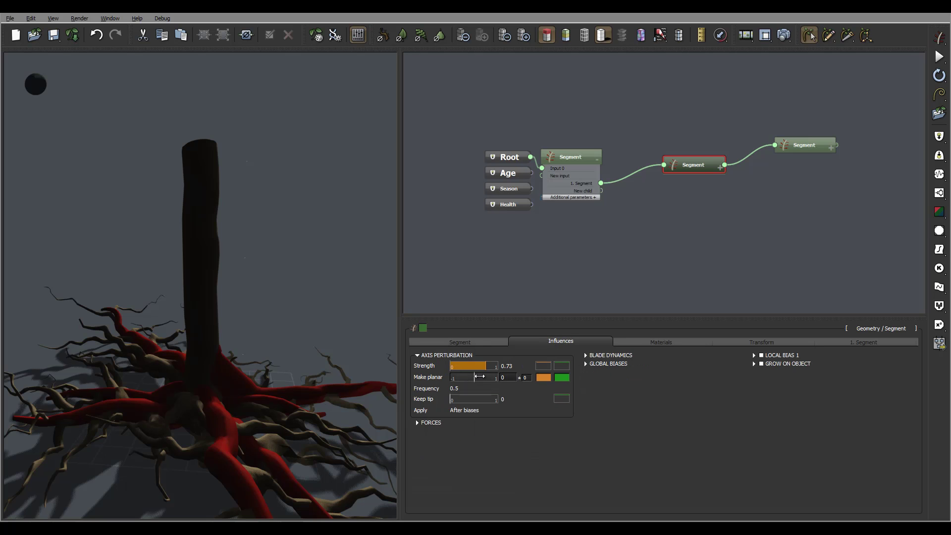
left_click_drag(479, 377, 498, 376)
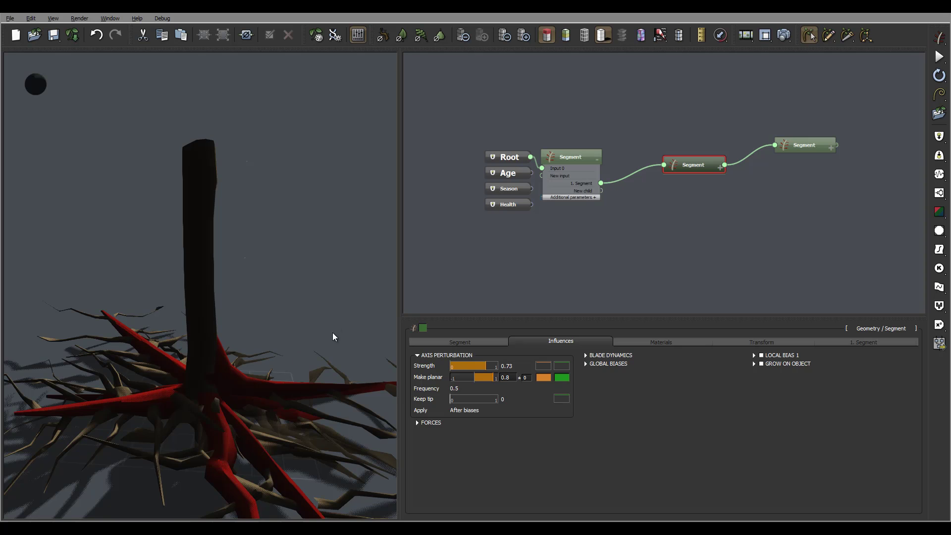
left_click_drag(332, 337, 236, 362)
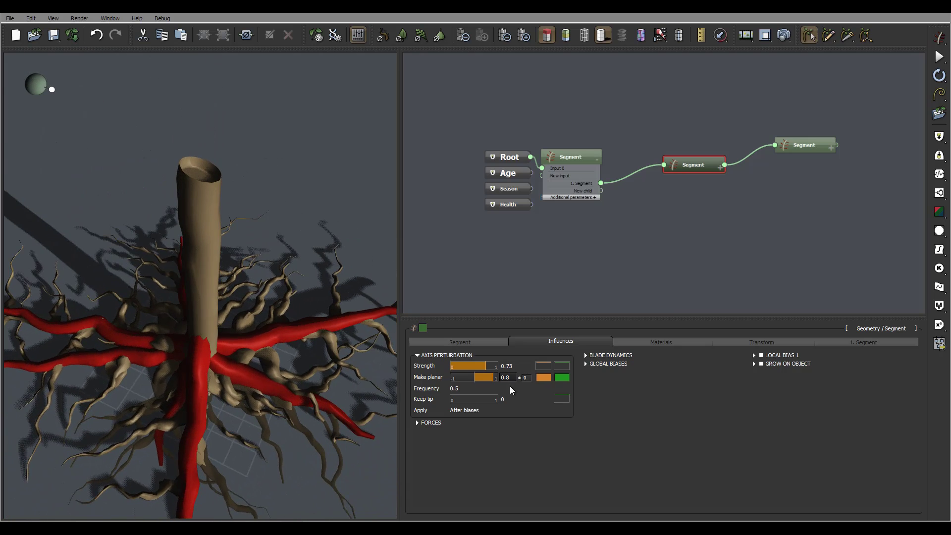
left_click_drag(492, 377, 478, 378)
middle_click_drag(352, 388, 254, 338)
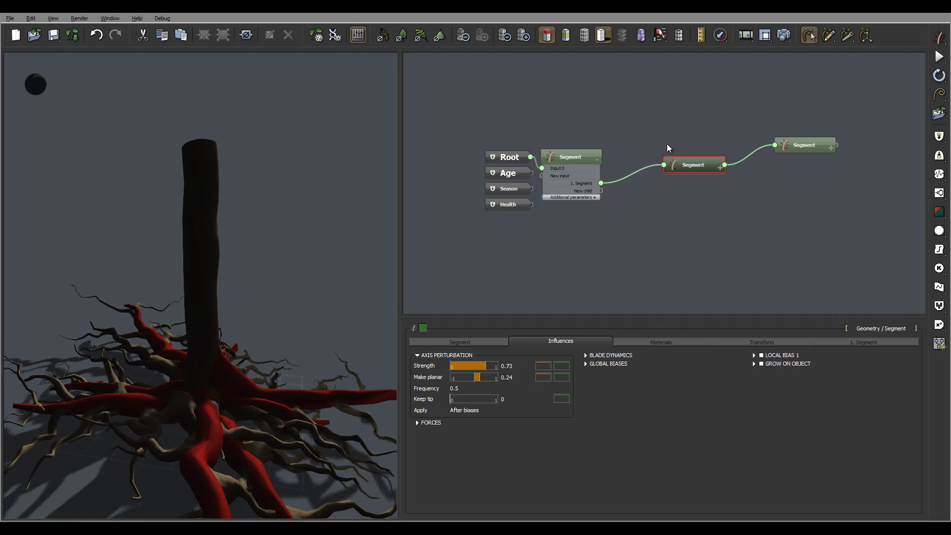
In the trunk segment's child settings, set the main roots' orientation Angle to 30°.
left_click(583, 154)
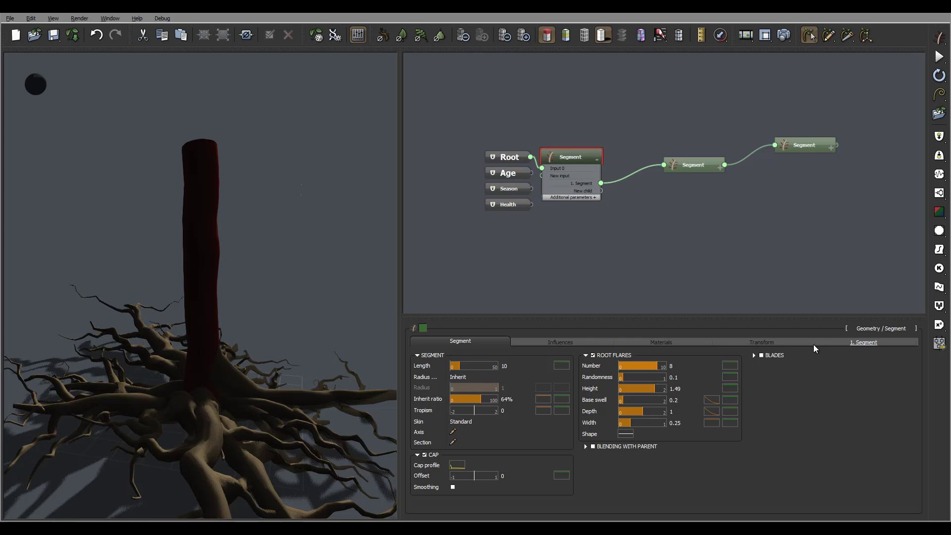
left_click(864, 341)
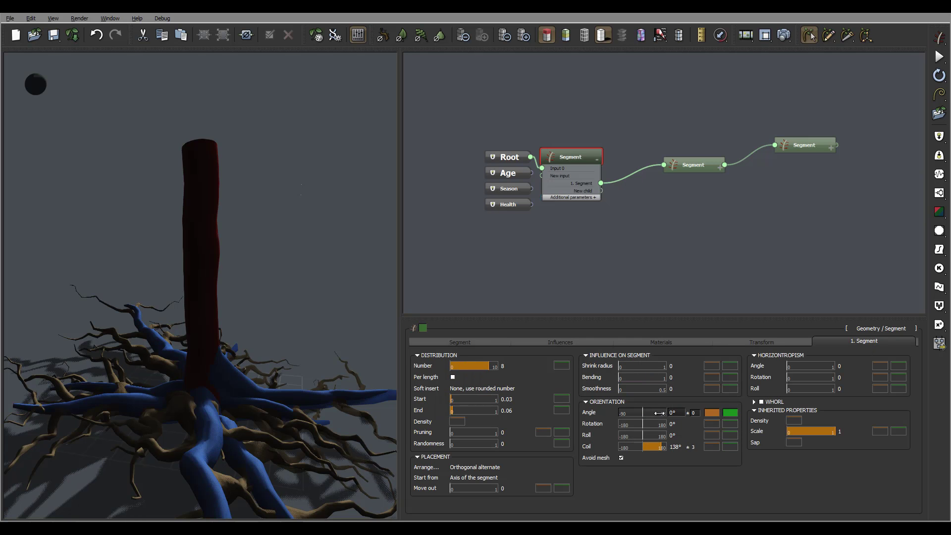
left_click_drag(285, 388, 406, 385)
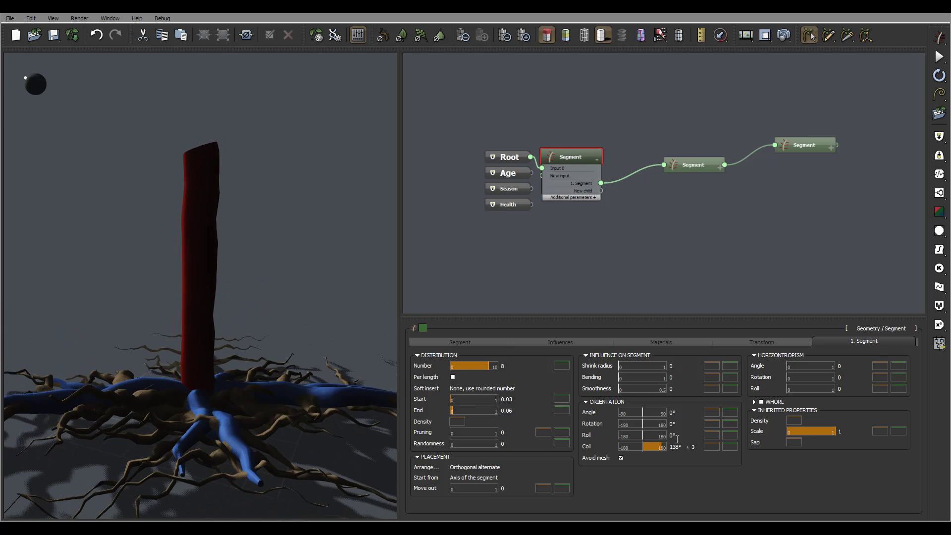
left_click(681, 413)
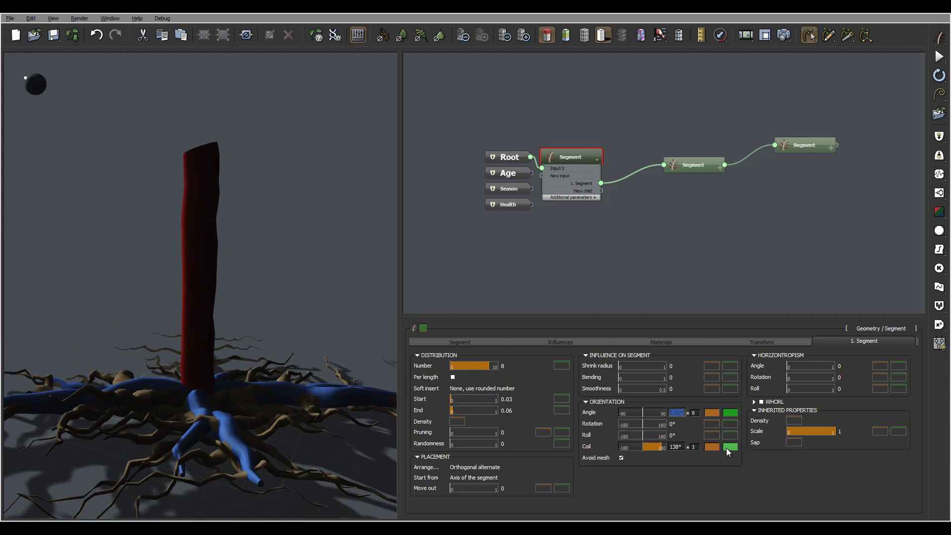
type("30")
key("Return")
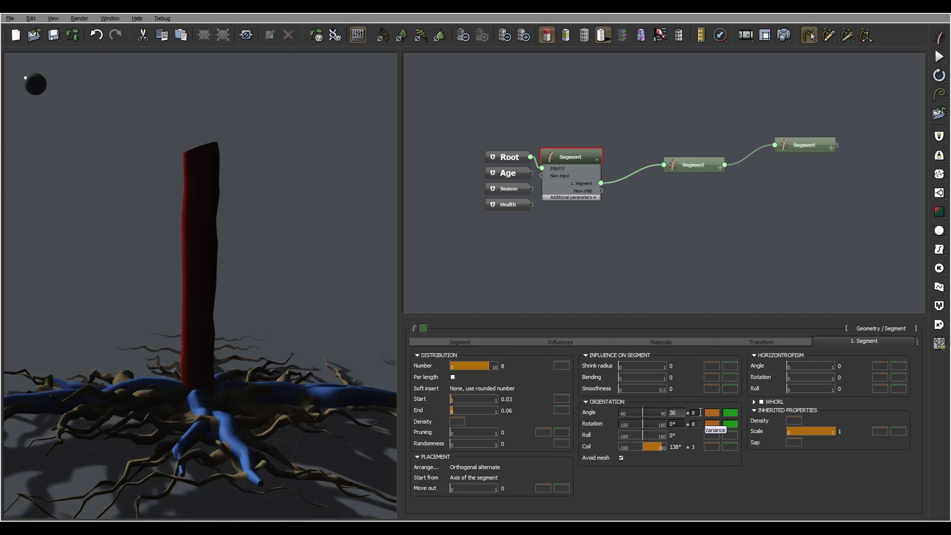
Give the main roots' orientation Angle a variance of 10 and check how the roots spread.
left_click(700, 412)
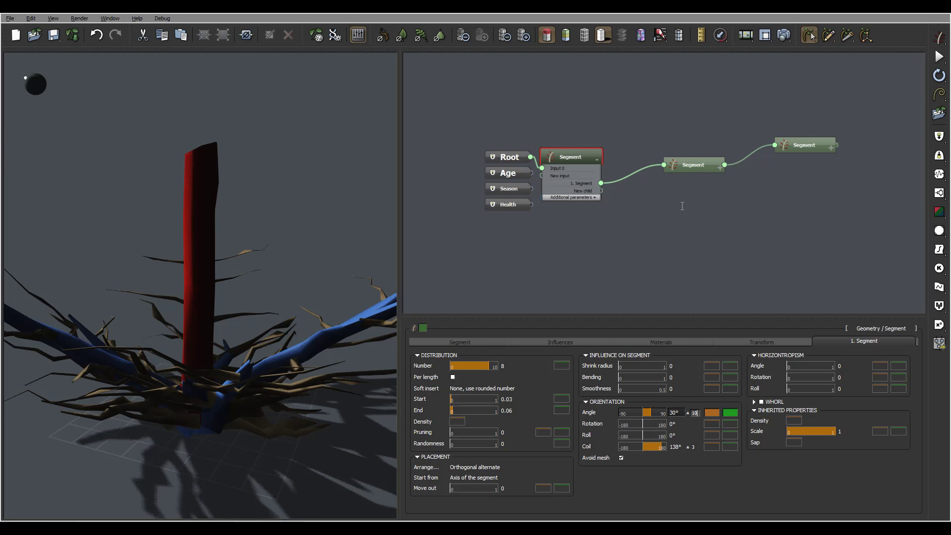
type("10")
key("Return")
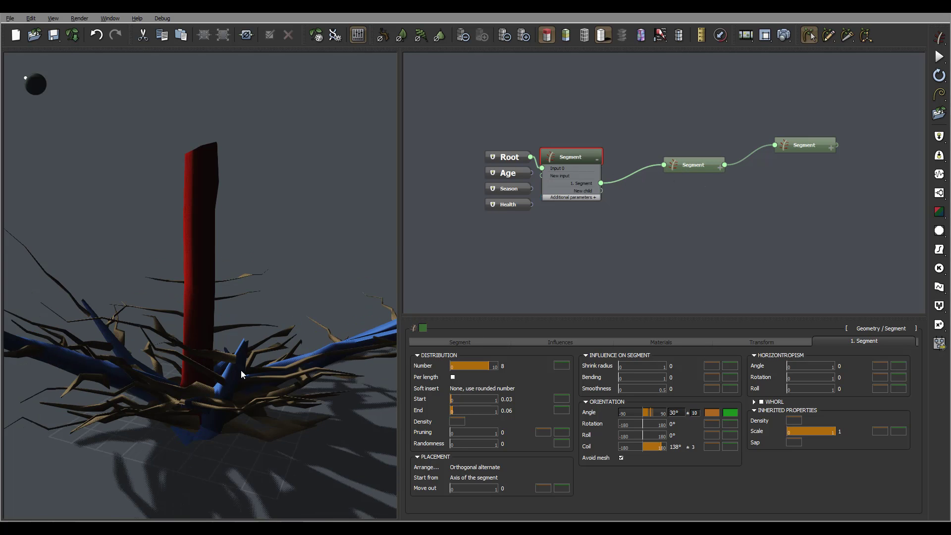
left_click_drag(276, 342, 191, 358)
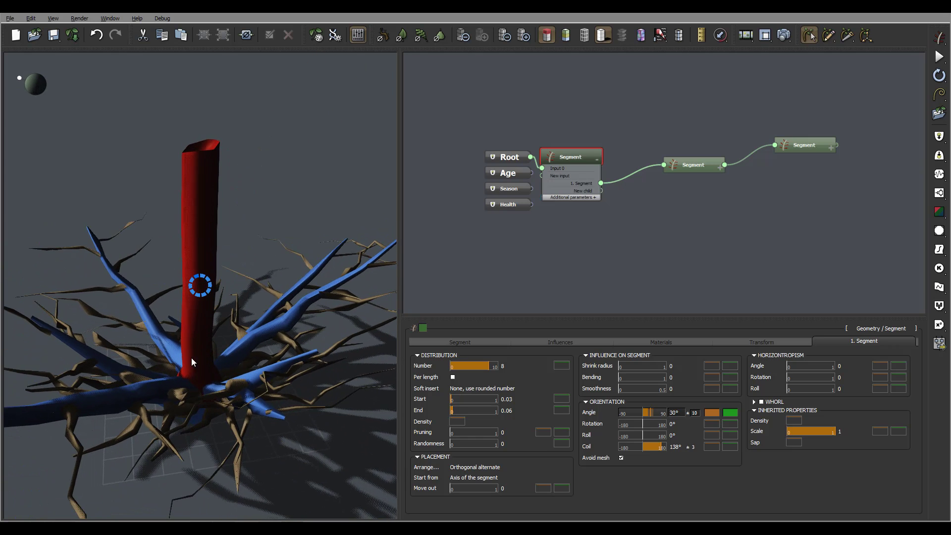
left_click_drag(272, 344, 222, 365)
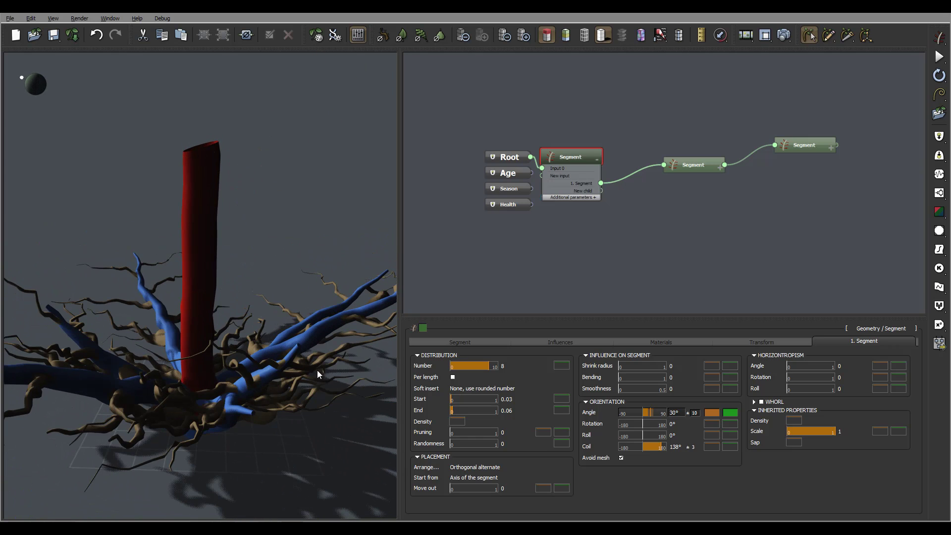
Select the main root segment, raise its Tropism to 2.61 and look at the bent roots.
left_click(702, 163)
left_click(560, 341)
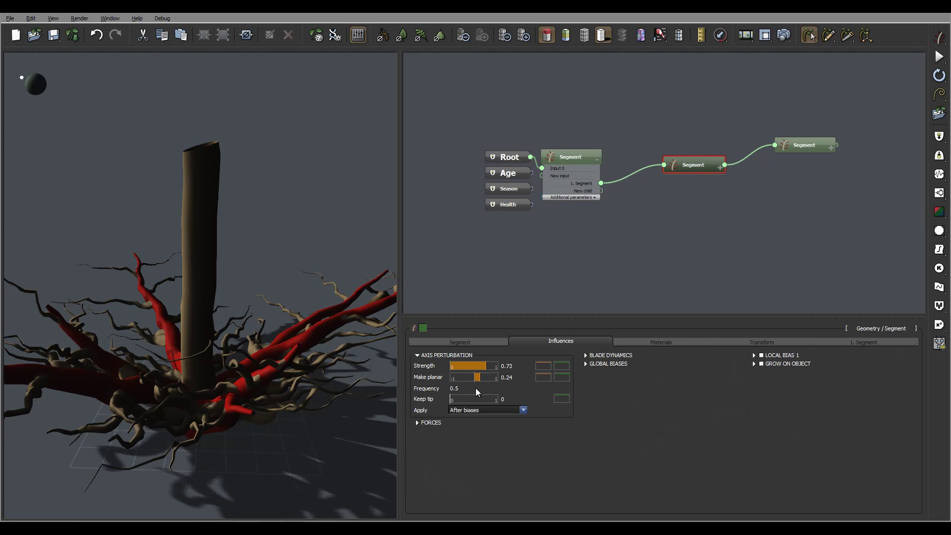
left_click(446, 340)
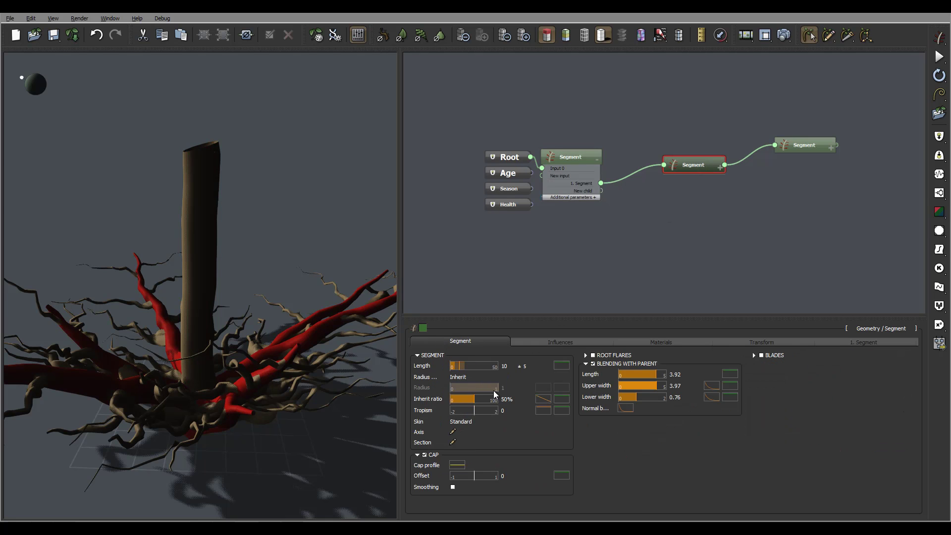
left_click_drag(505, 411, 514, 410)
left_click(515, 411)
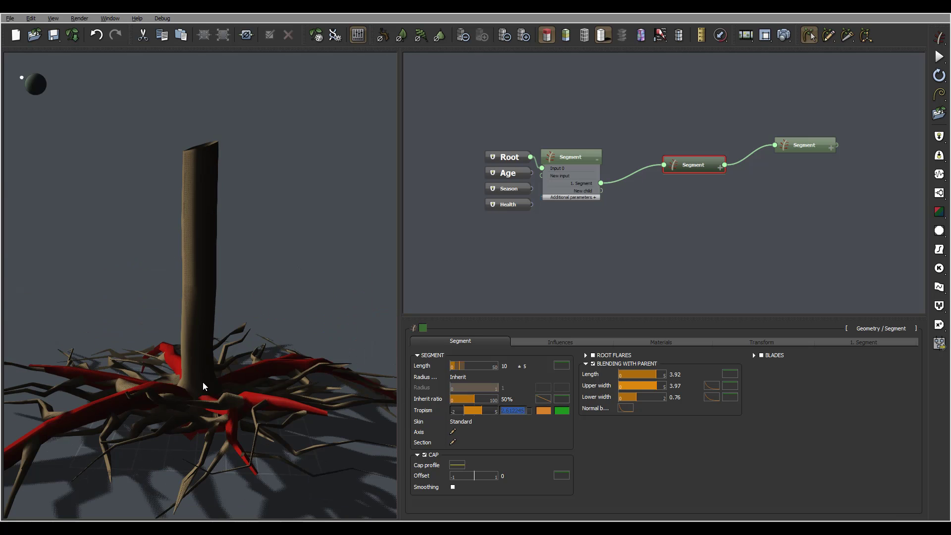
key("Return")
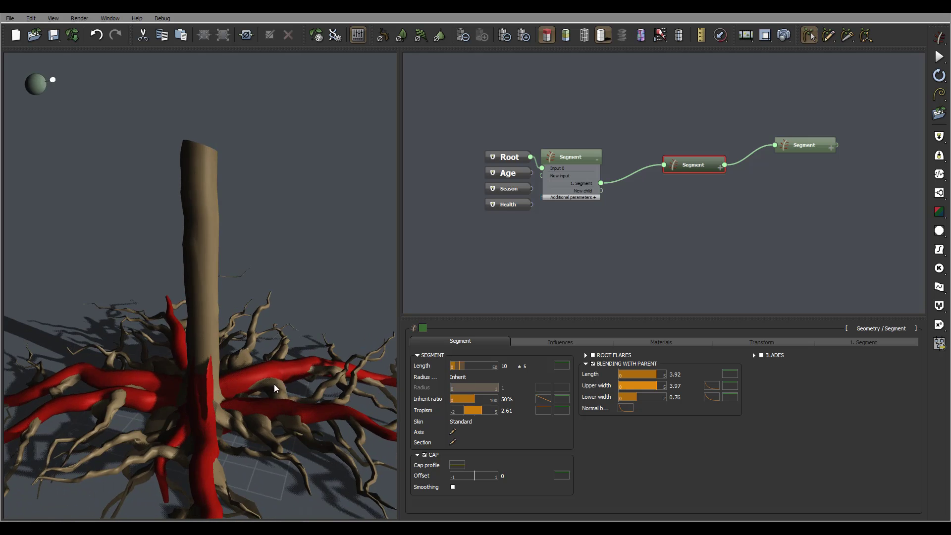
left_click_drag(276, 387, 230, 384)
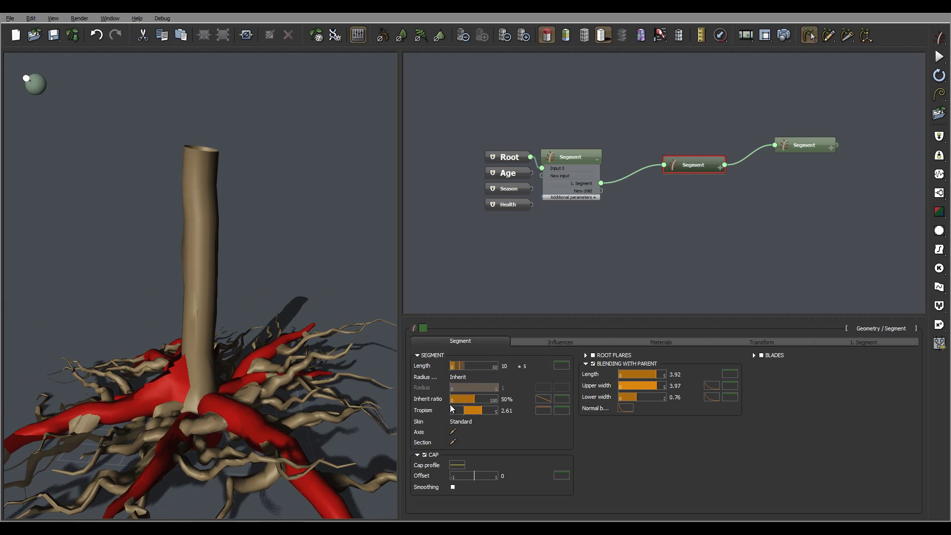
Try a Tropism of 15 on the main root segment and examine the drooping roots from several sides.
left_click(510, 411)
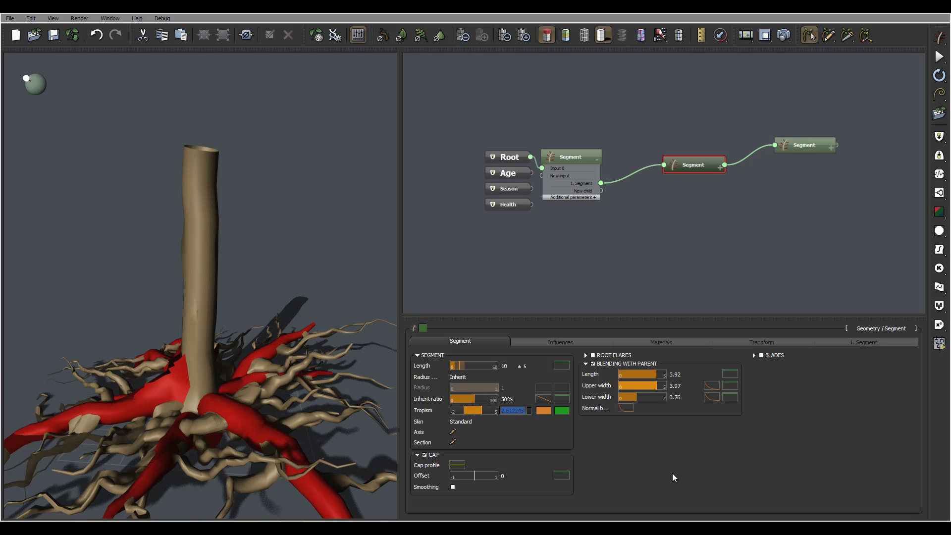
type("15")
key("Return")
left_click_drag(285, 383, 153, 432)
left_click_drag(224, 399, 214, 375)
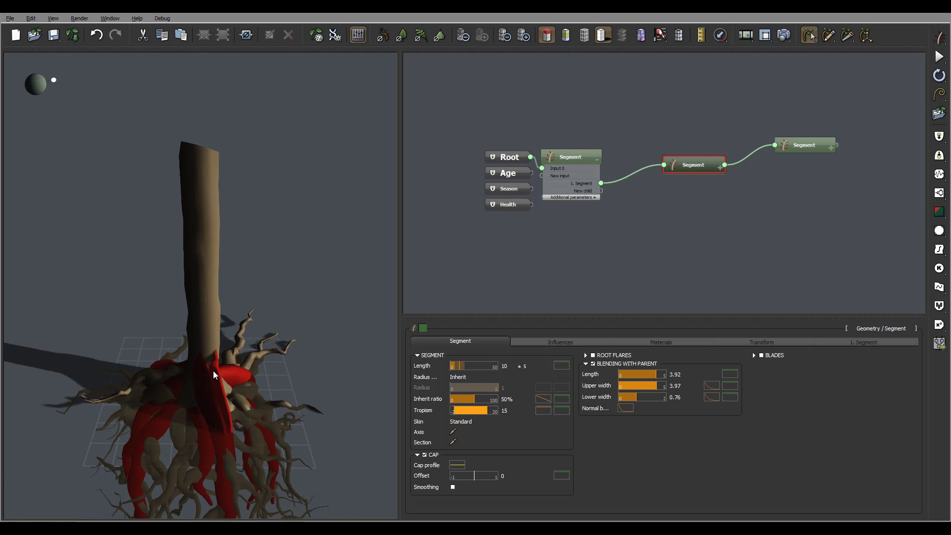
left_click_drag(280, 396, 279, 373)
double_click(511, 410)
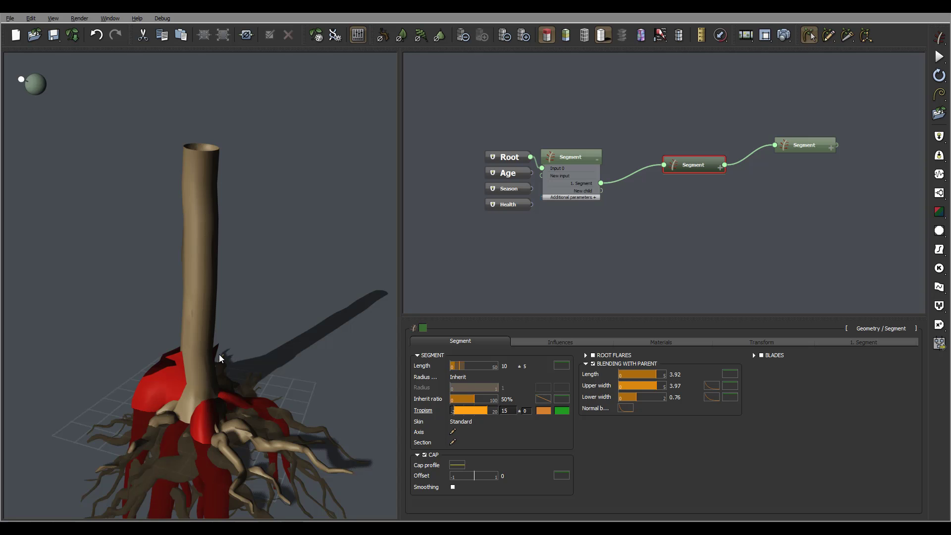
left_click_drag(221, 358, 510, 425)
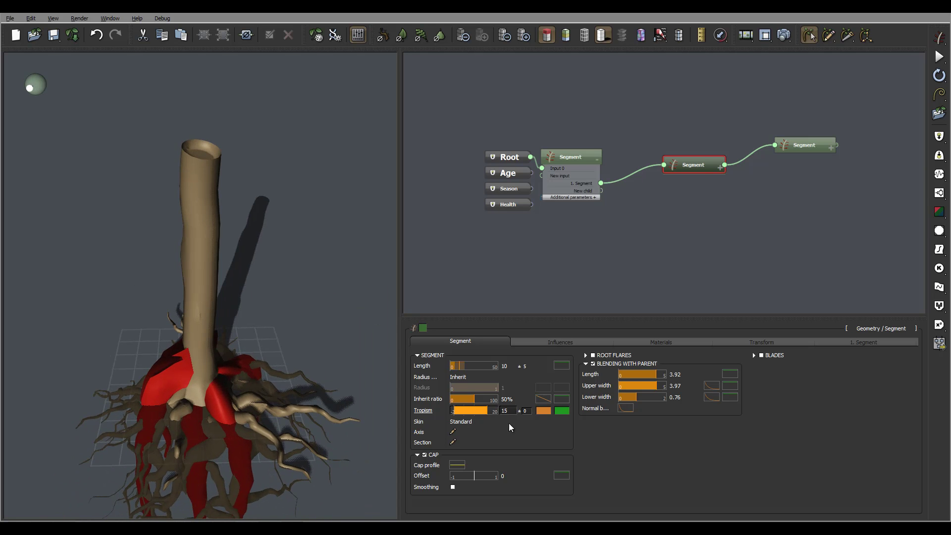
Set the main root segment's Tropism to 5 and check the roots.
double_click(510, 411)
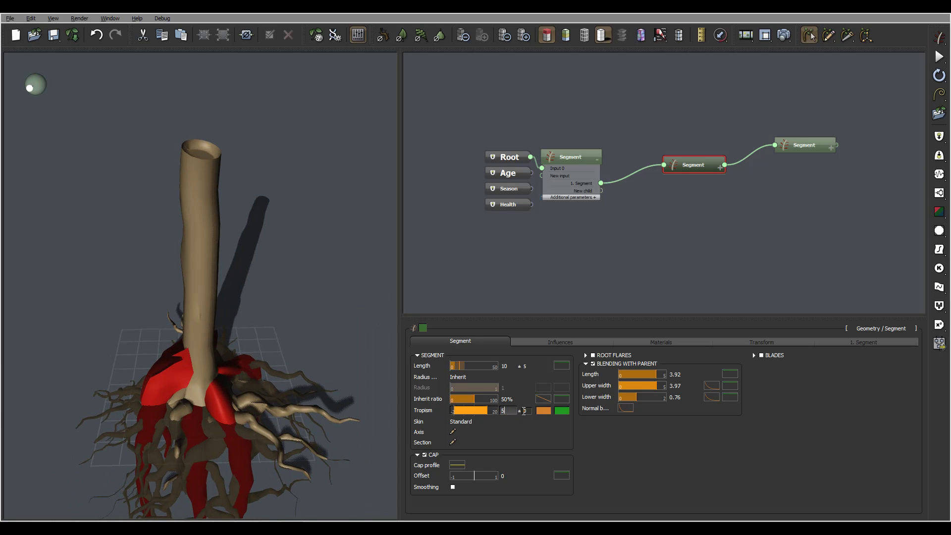
key("Return")
left_click_drag(321, 370, 176, 384)
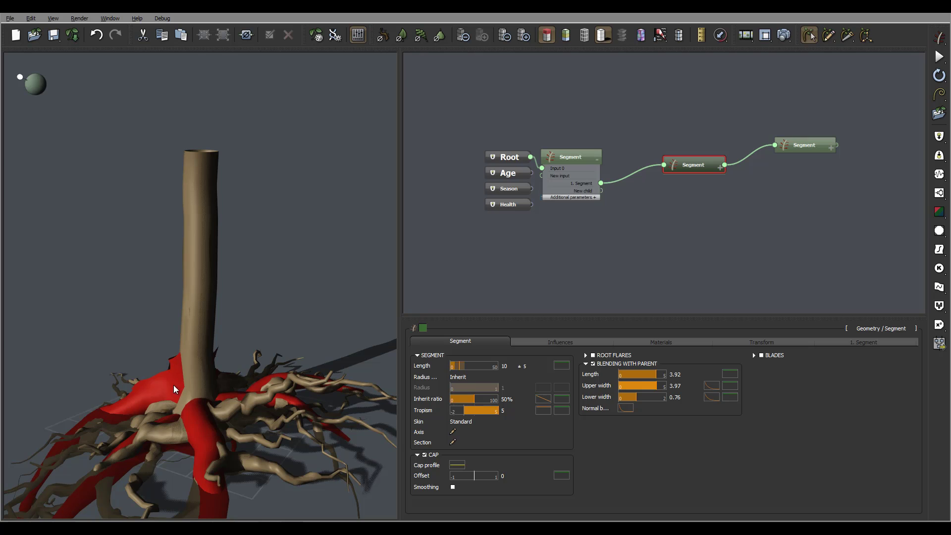
Open the Tropism profile curve, add a keypoint at X 0.2117, Y 0.9888, and lower the end keypoint close to Y -1.
left_click(543, 410)
left_click(567, 418)
left_click_drag(569, 307, 563, 338)
left_click(447, 288)
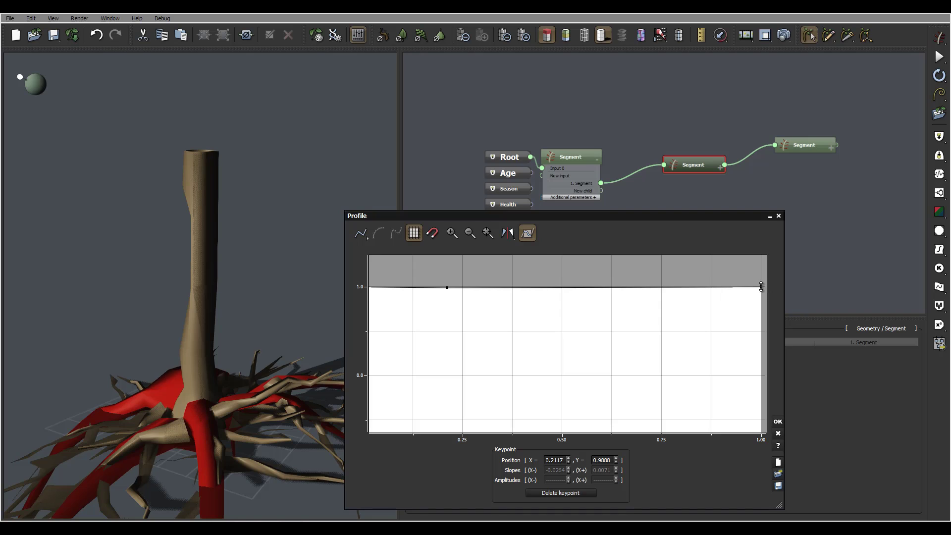
left_click_drag(761, 286, 761, 437)
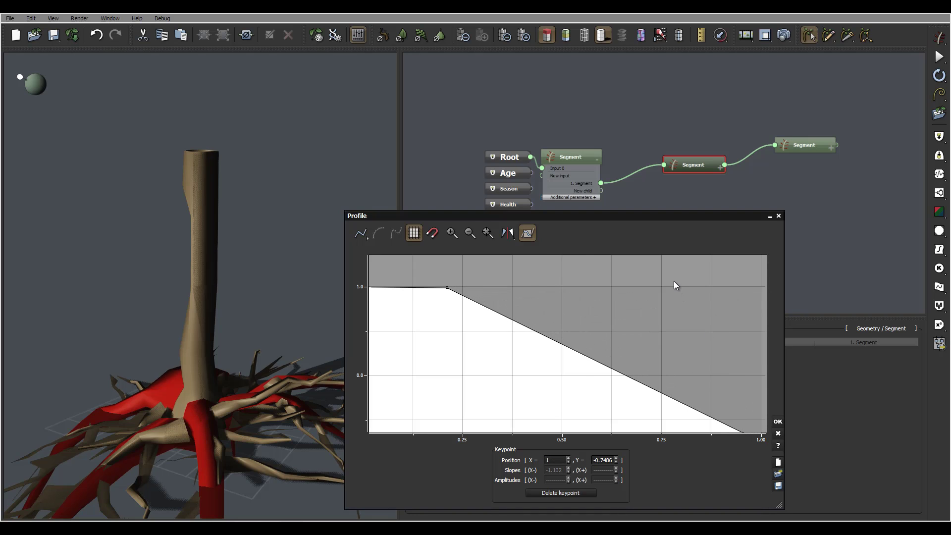
middle_click_drag(729, 337, 660, 256)
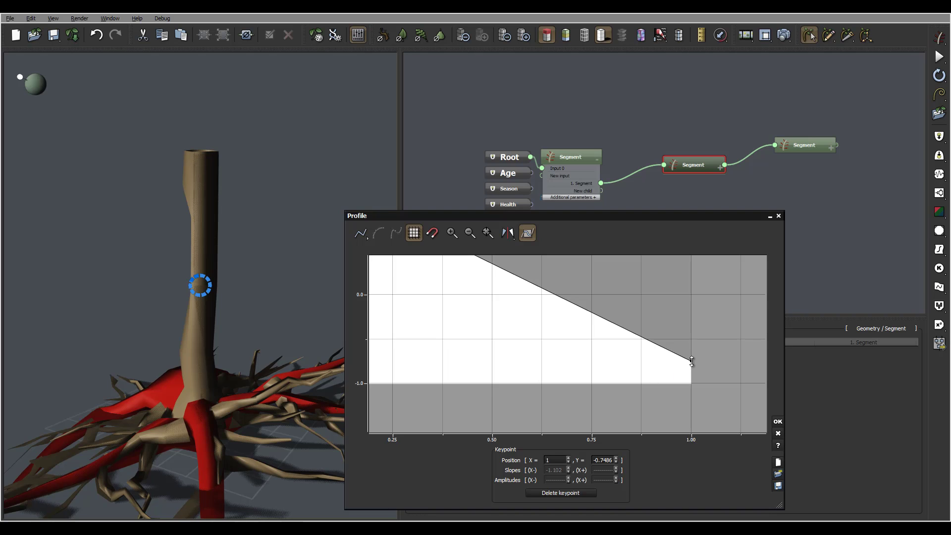
left_click_drag(692, 363, 691, 378)
Try the Tropism profile's middle keypoint at X 0.1818, Y -0.5754, and at X 0.3387, Y 0.1732.
middle_click_drag(574, 332, 647, 378)
left_click_drag(540, 293, 526, 430)
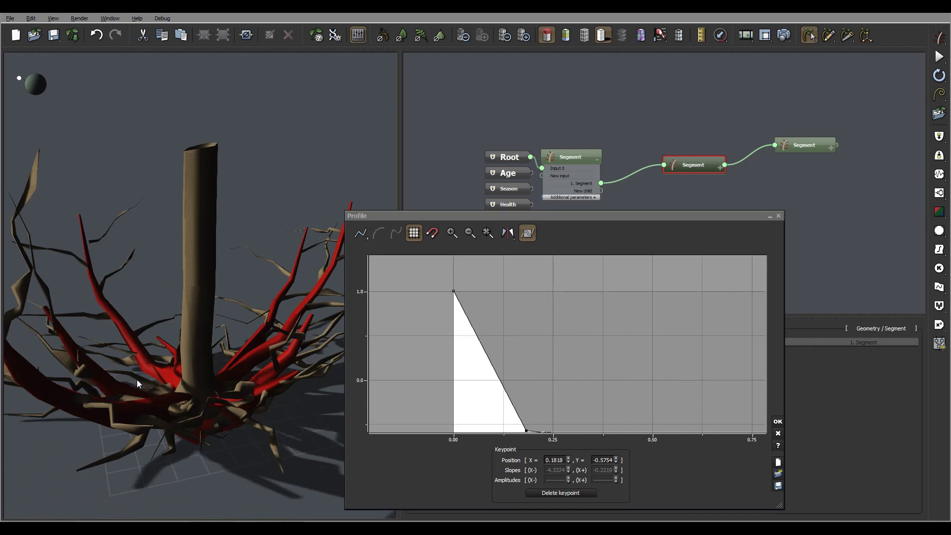
middle_click_drag(569, 376, 568, 282)
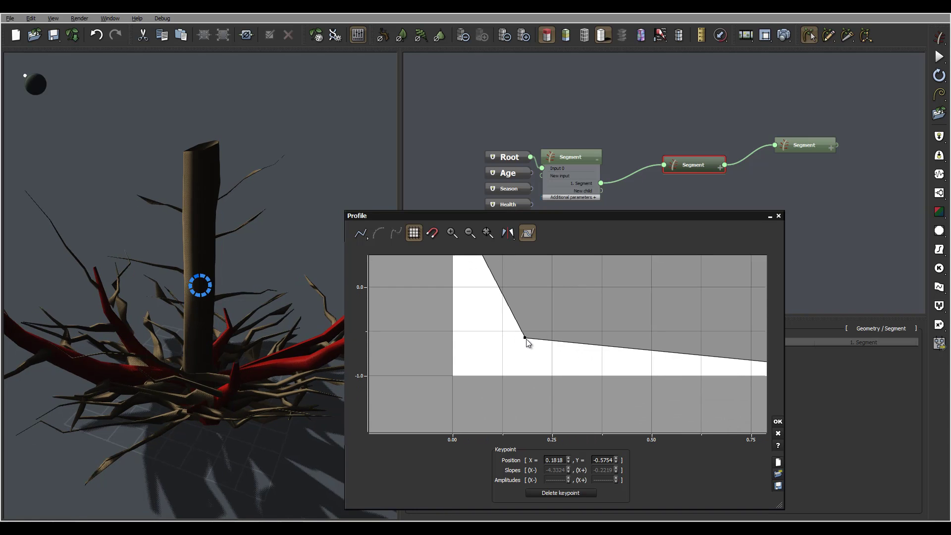
left_click_drag(526, 340, 587, 271)
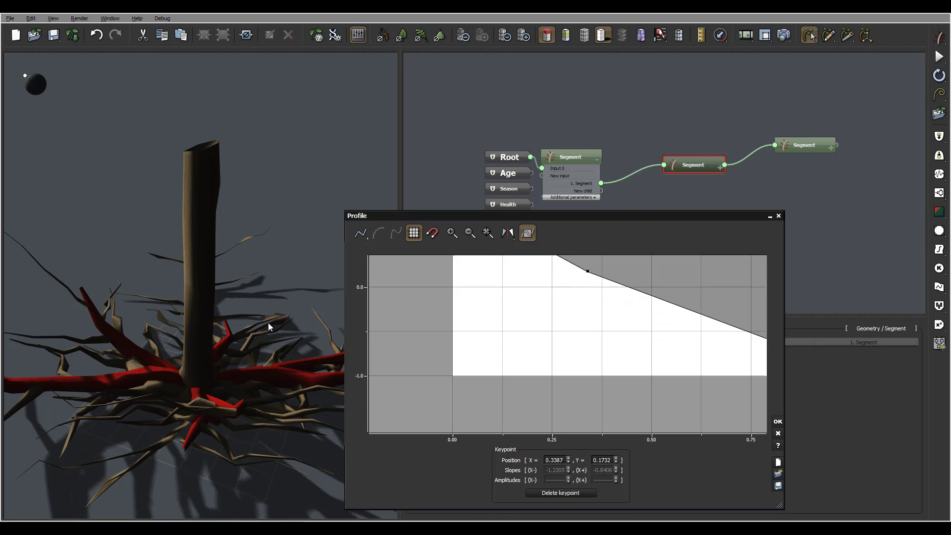
left_click_drag(251, 357, 76, 369)
Move the Tropism profile's middle keypoint to X 0.1357, Y 1, and inspect the roots from several angles.
middle_click_drag(586, 284, 558, 341)
left_click_drag(527, 333, 449, 261)
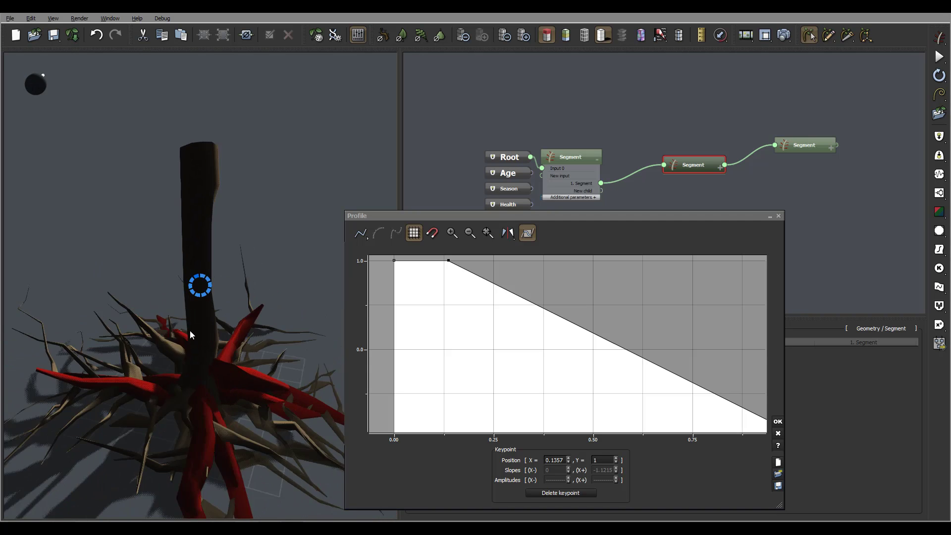
right_click_drag(129, 319, 3, 308)
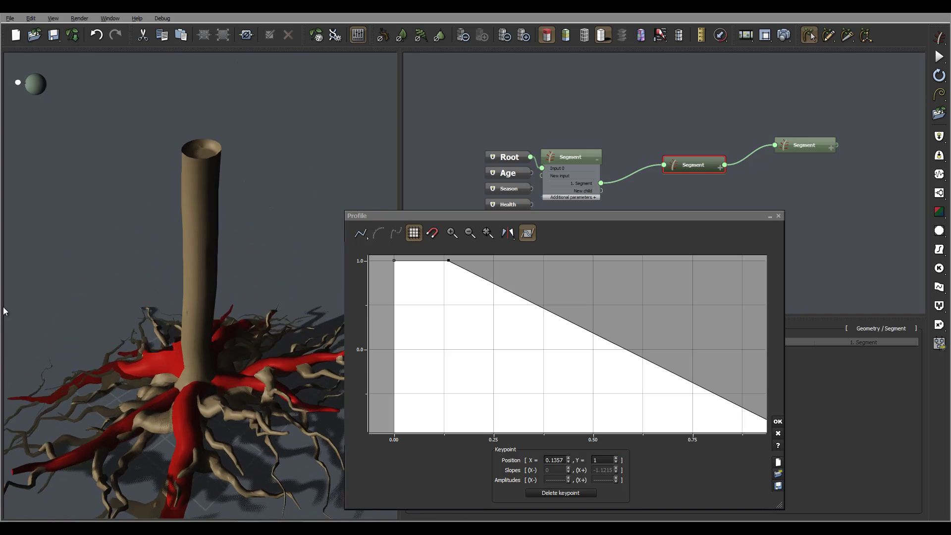
right_click_drag(171, 416, 165, 348)
Move the Tropism profile's middle keypoint to X 0.3039, Y 0.9888, check the roots, and apply the curve.
left_click(507, 336)
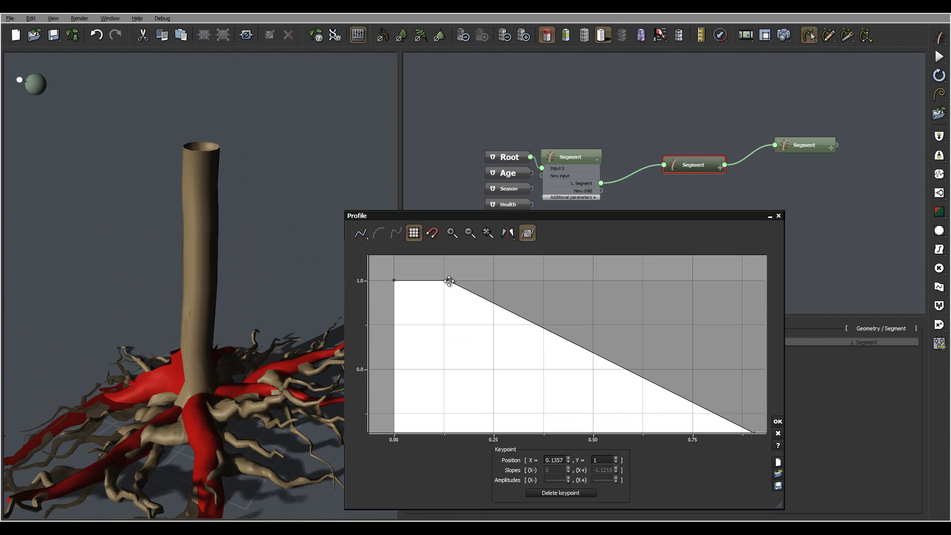
left_click_drag(449, 279, 515, 281)
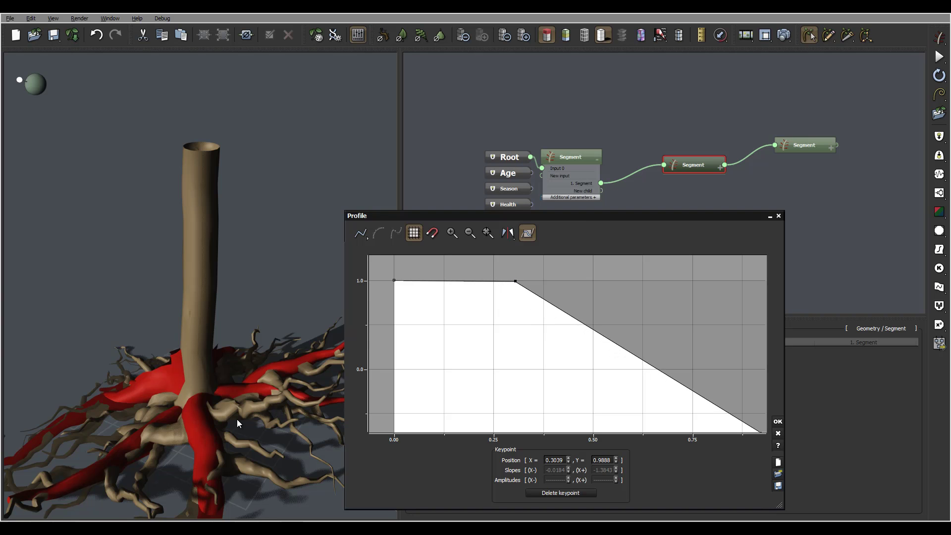
right_click_drag(219, 391, 263, 360)
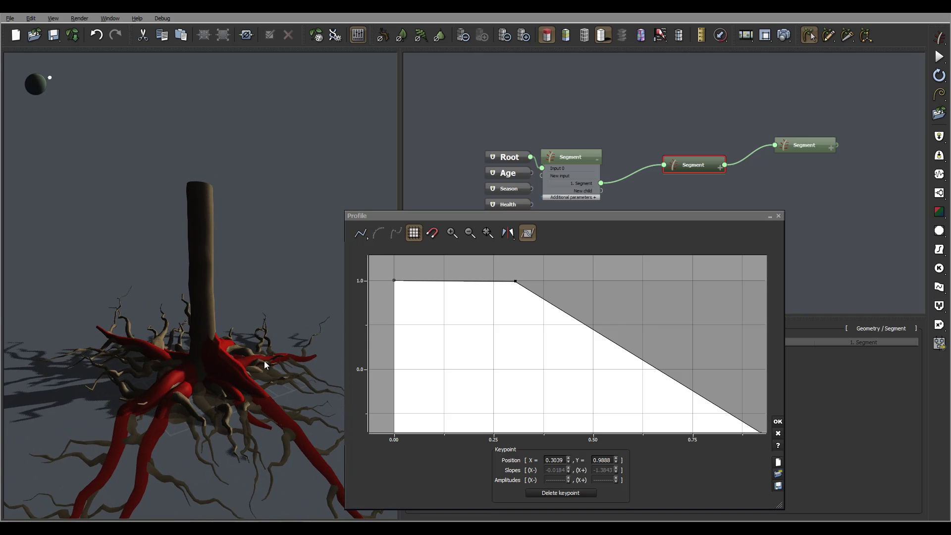
right_click_drag(311, 444, 263, 391)
left_click_drag(292, 412, 187, 376)
middle_click_drag(544, 328, 463, 329)
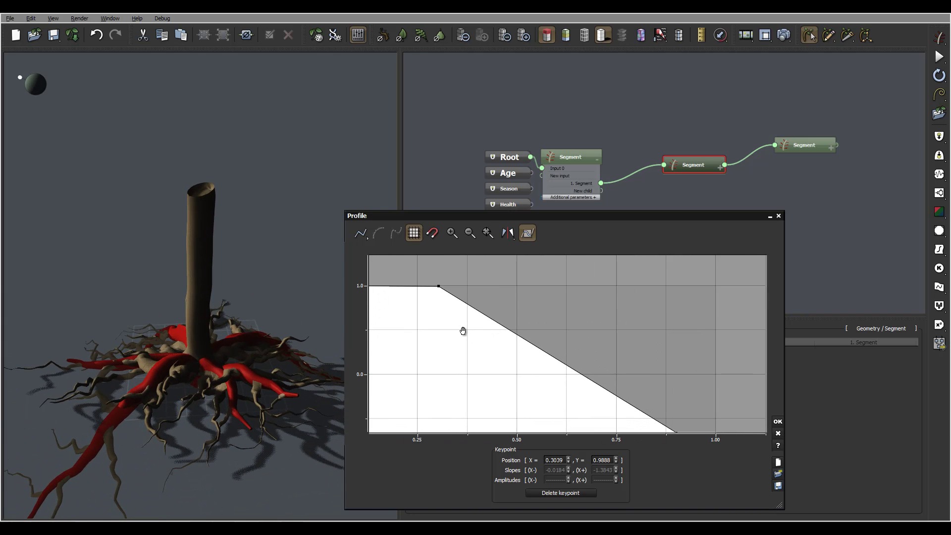
left_click(777, 422)
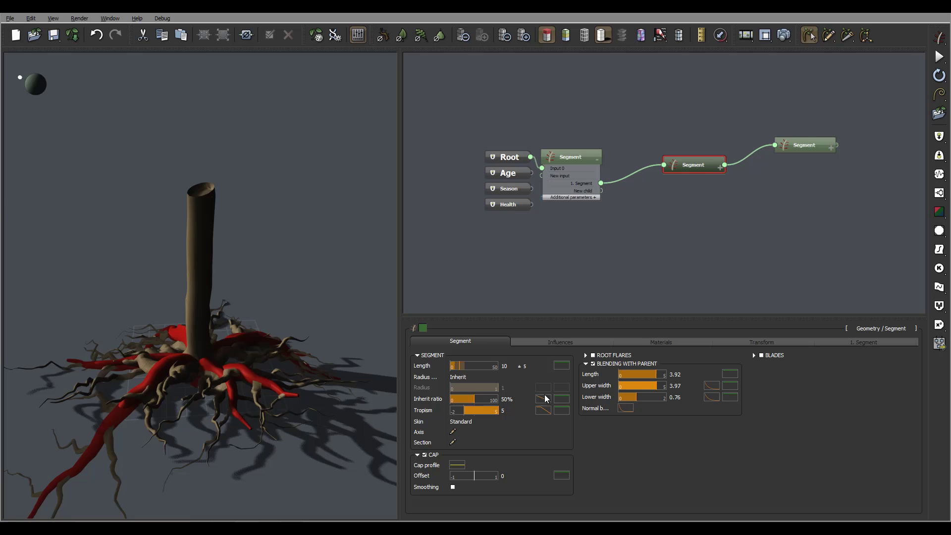
Set the main root segment's Tropism to 2.
left_click(505, 410)
type("2")
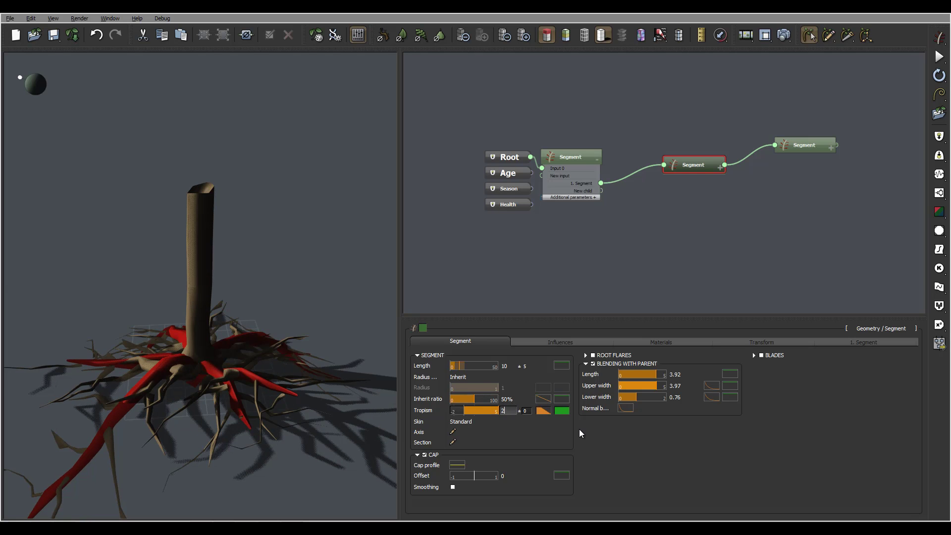
key("Return")
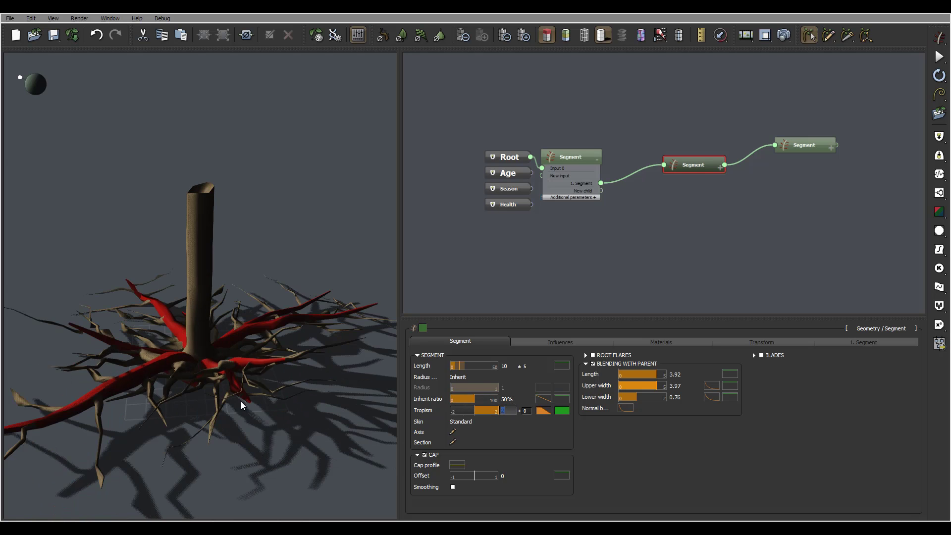
Set the orientation angle of the trunk's child root segments to 10° with a variance of 5, and check the roots from several angles.
left_click_drag(147, 356, 284, 330)
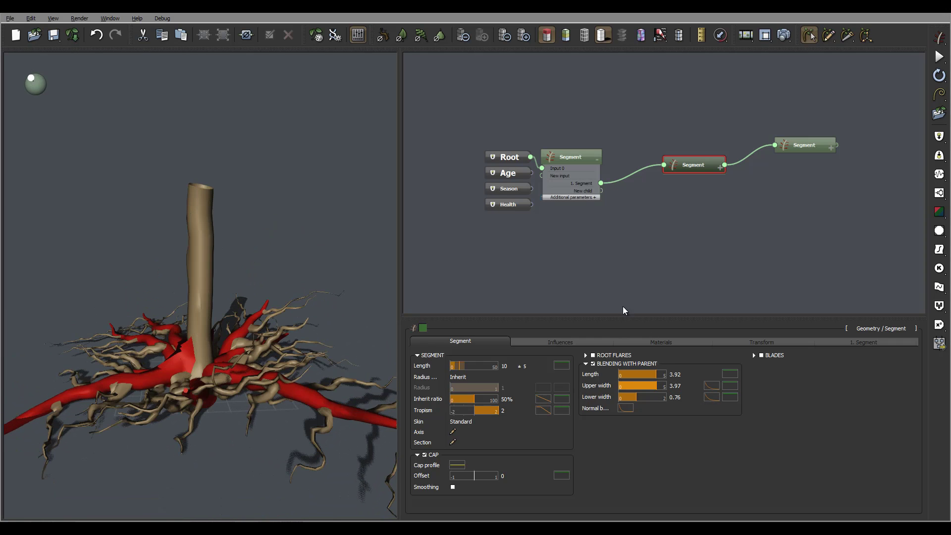
left_click(574, 154)
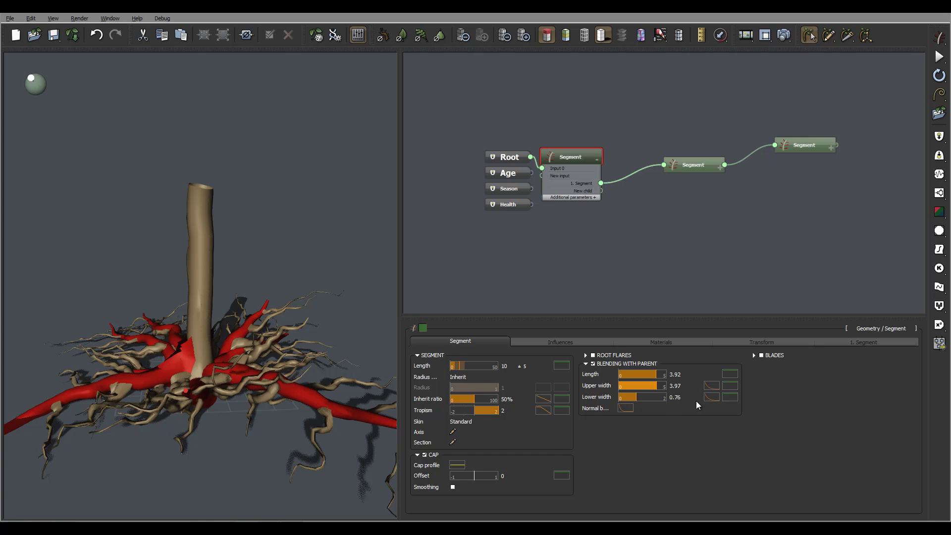
left_click(686, 413)
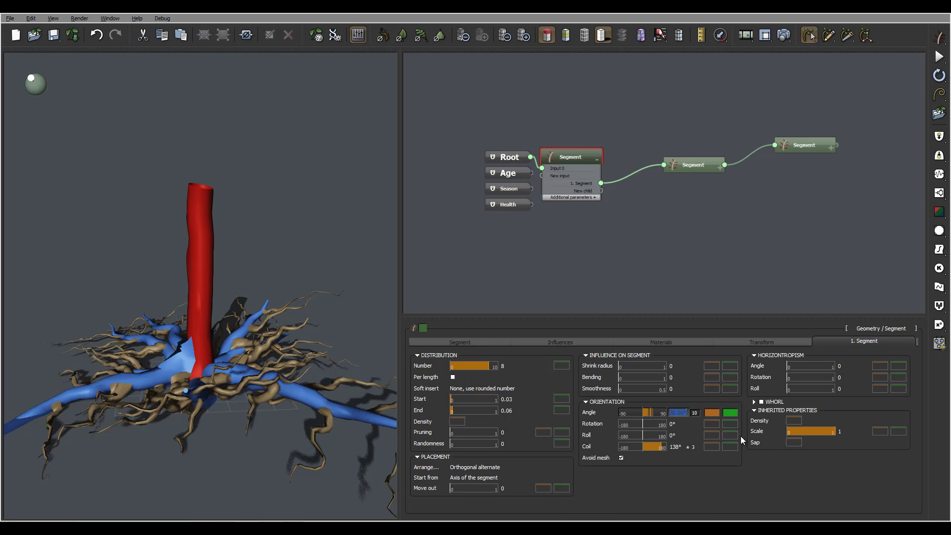
type("10")
key("Return")
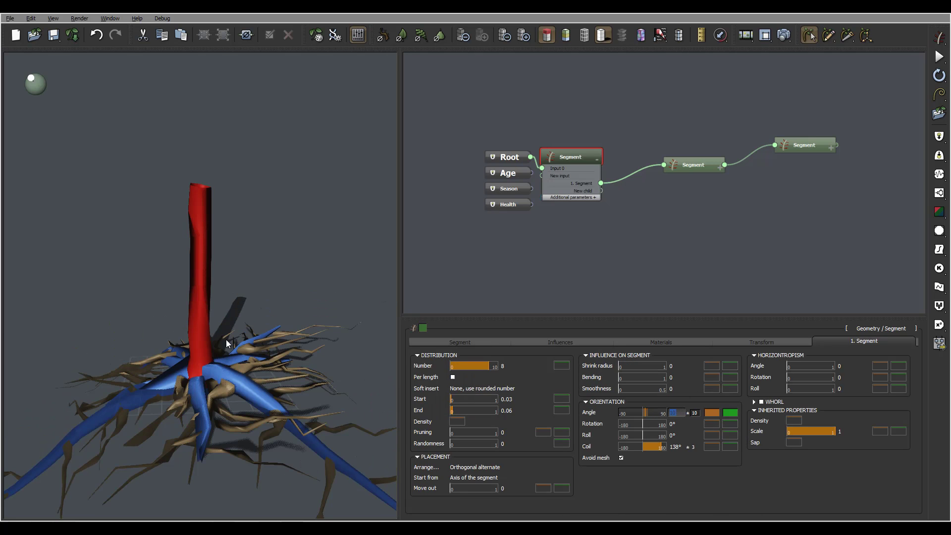
left_click(700, 414)
type("5")
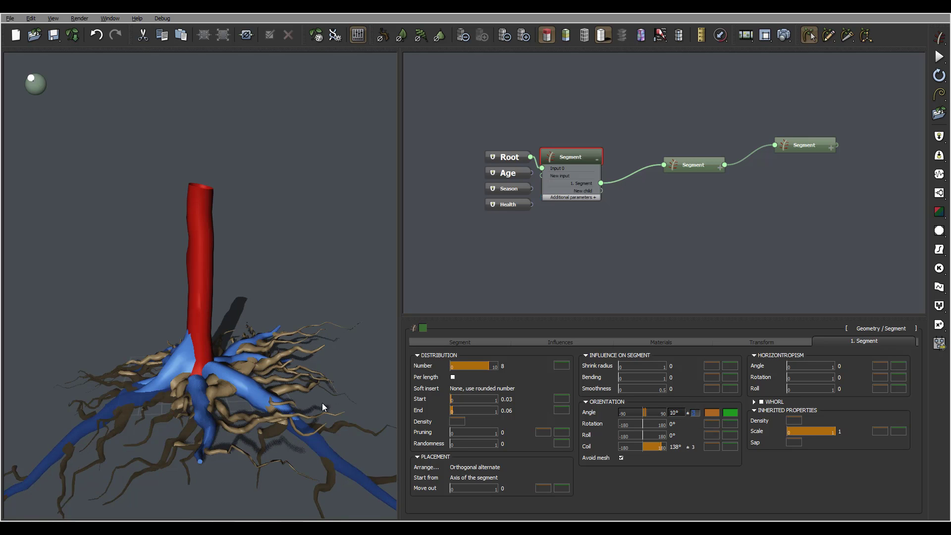
key("Return")
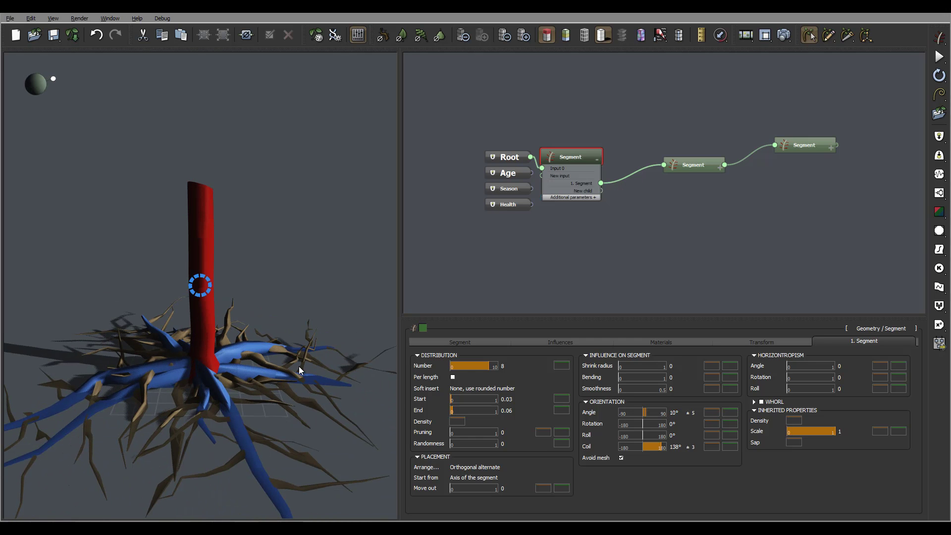
middle_click_drag(248, 323, 215, 337)
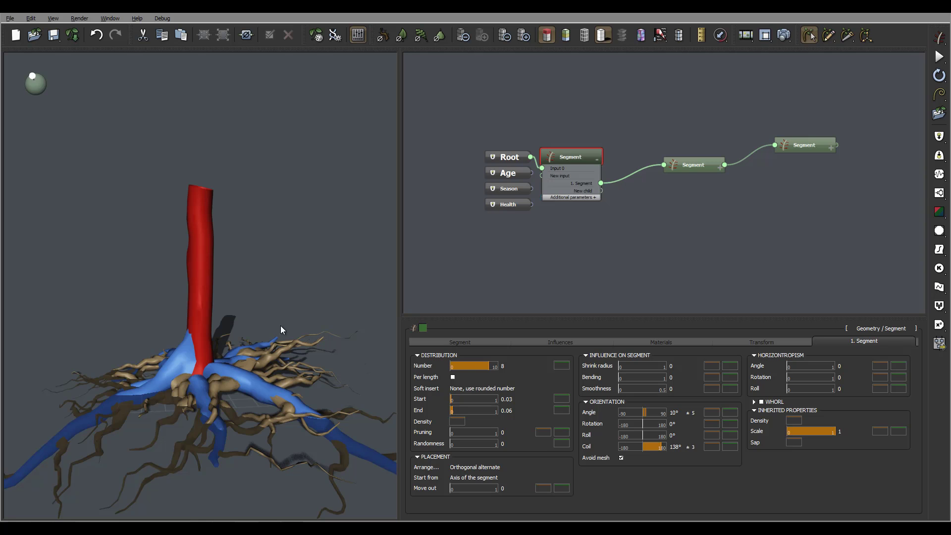
middle_click_drag(196, 263, 204, 287)
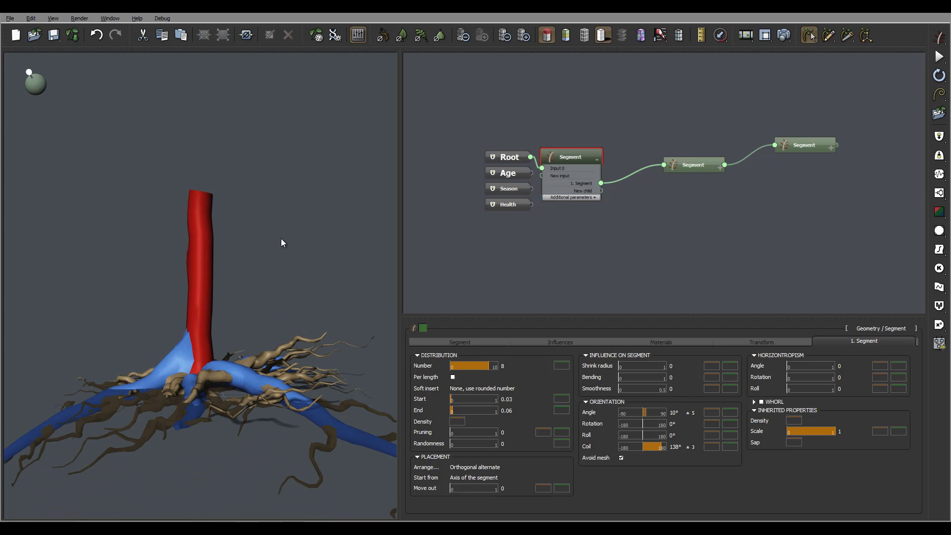
middle_click_drag(281, 239, 307, 317)
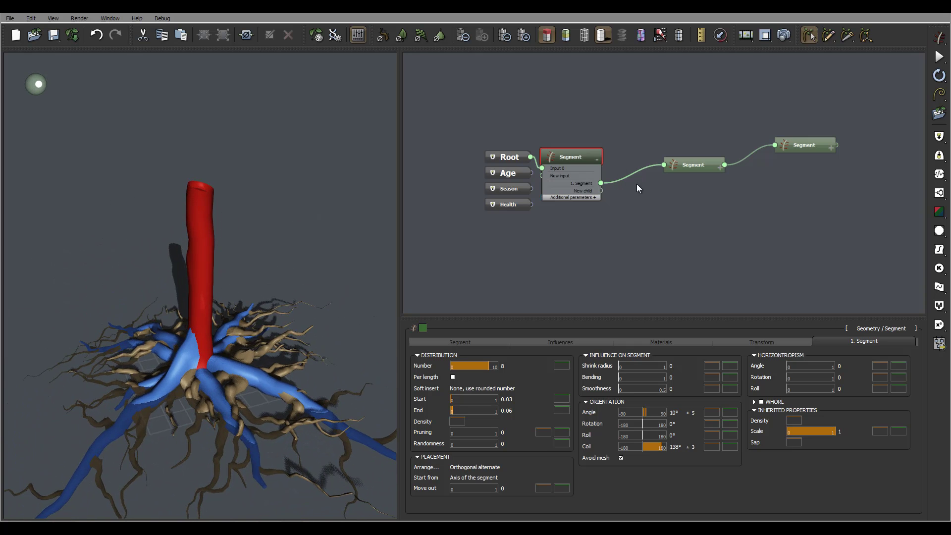
left_click(662, 342)
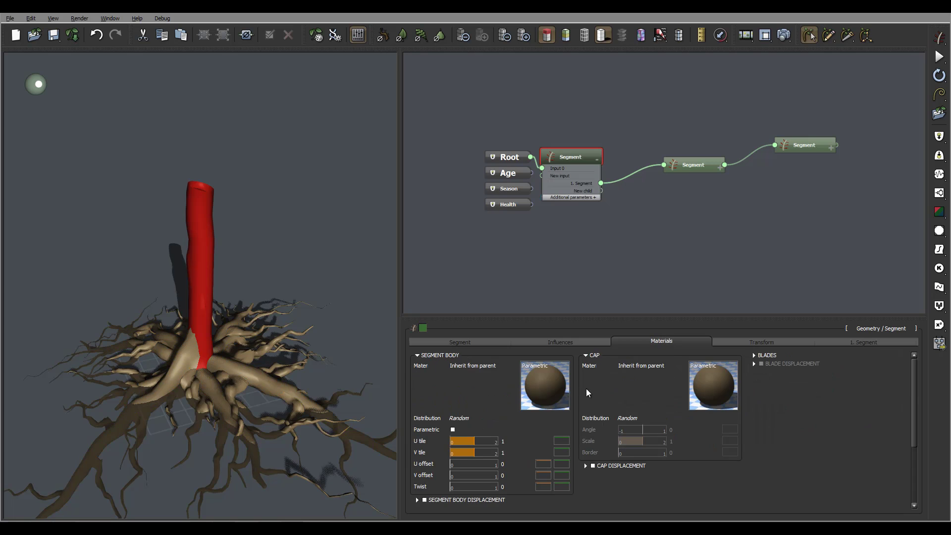
left_click(514, 406)
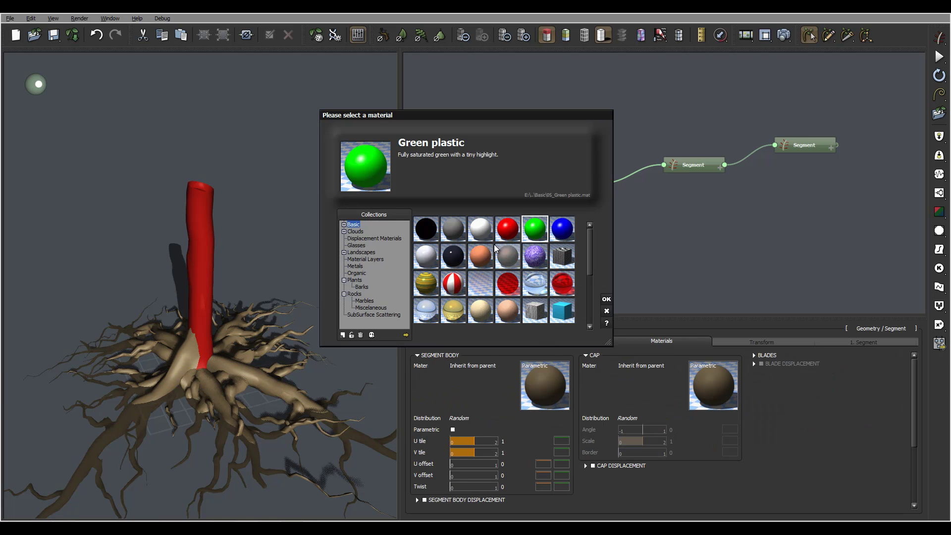
left_click(362, 287)
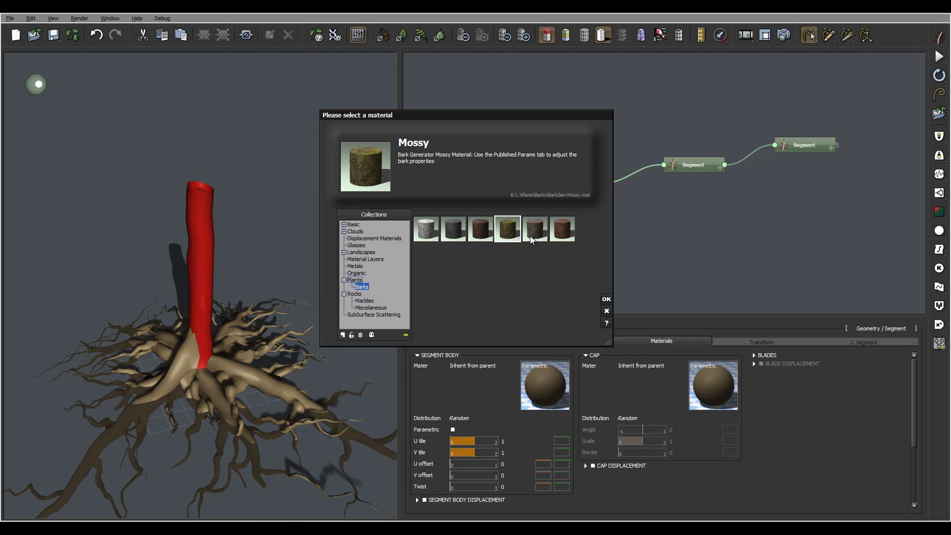
left_click(607, 310)
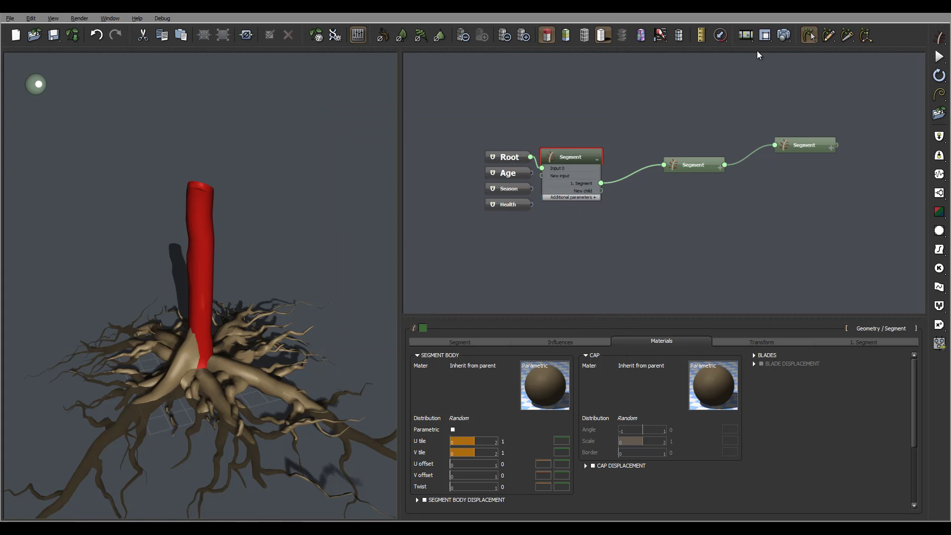